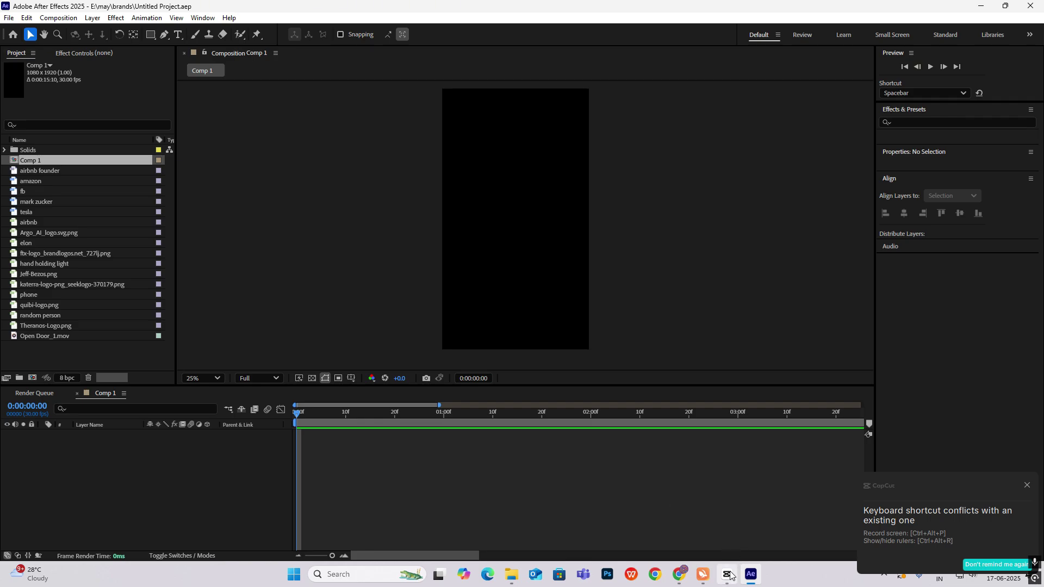
Step: Check the reference video in CapCut, return to After Effects, and preview the imported logo and portrait images in the project
{"action": "left_click", "coordinate": [728, 574]}
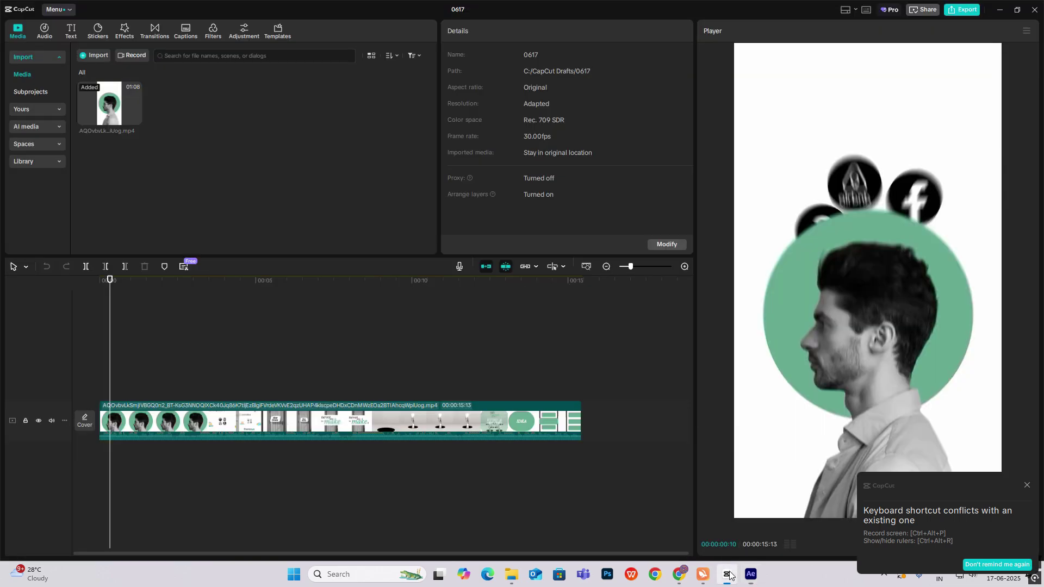
{"action": "left_click", "coordinate": [728, 574]}
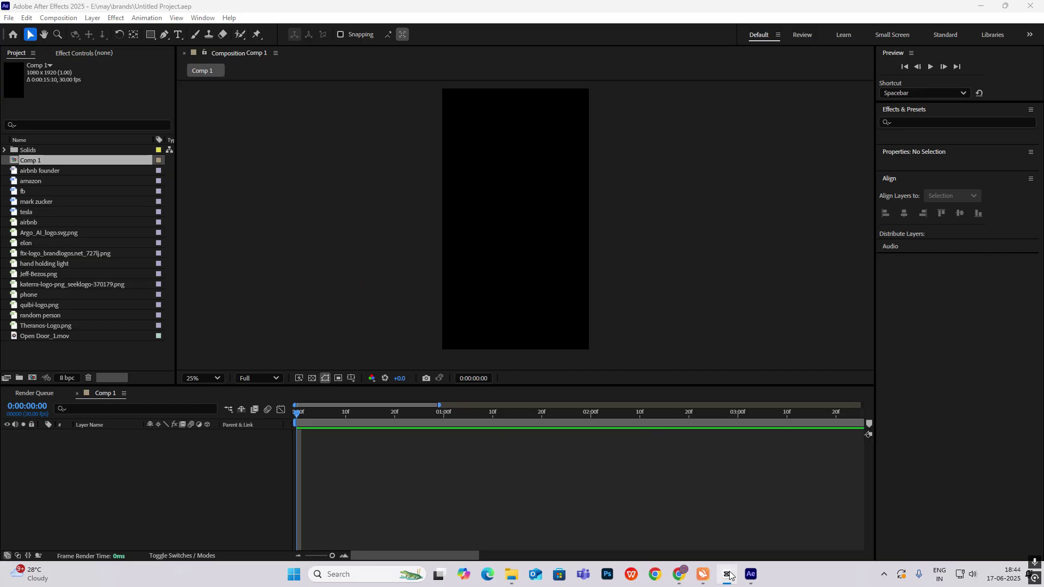
{"action": "left_click", "coordinate": [34, 182]}
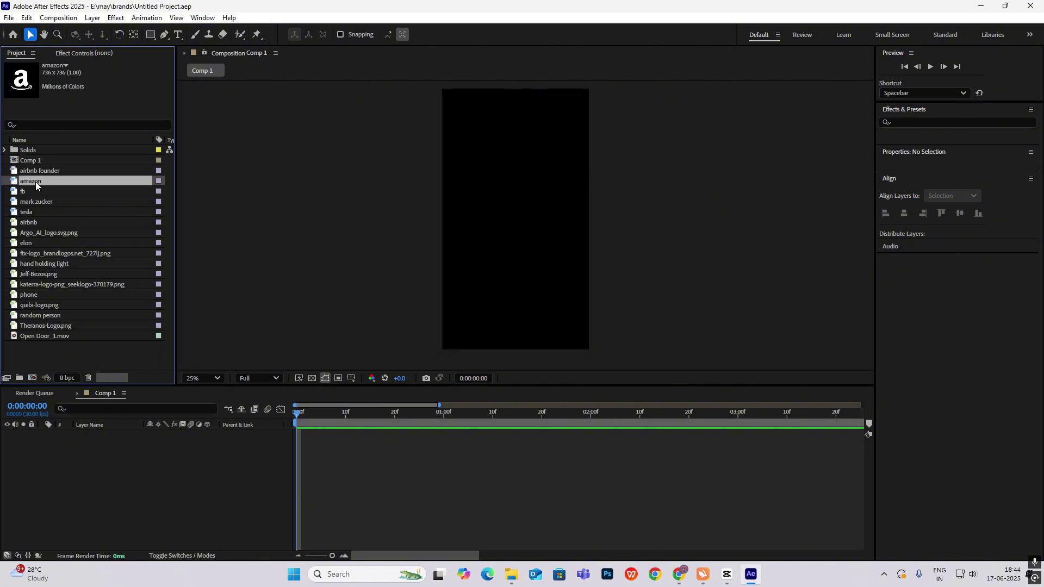
{"action": "left_click", "coordinate": [32, 192]}
{"action": "left_click", "coordinate": [31, 202]}
{"action": "left_click", "coordinate": [31, 212]}
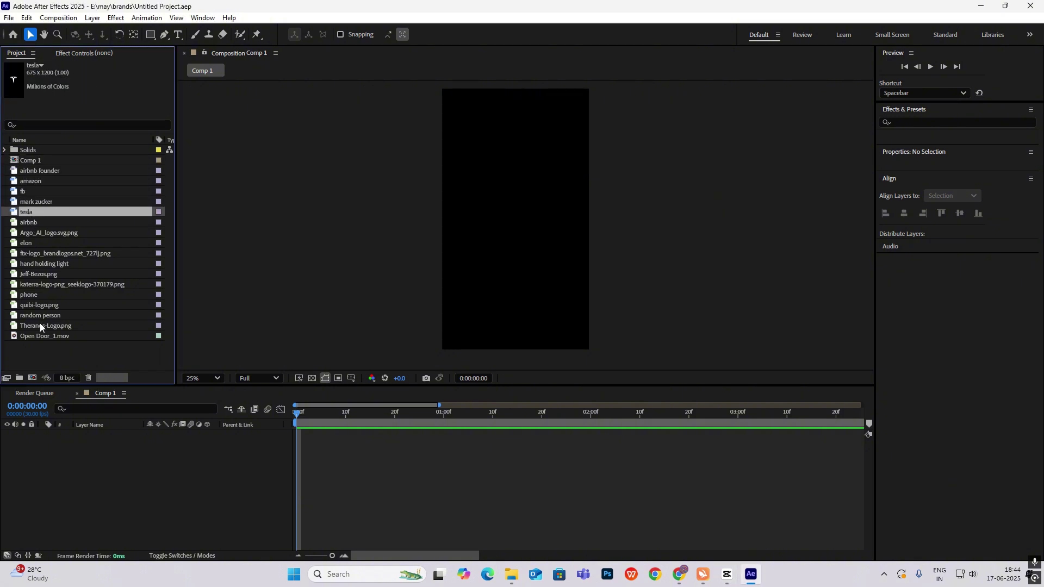
{"action": "left_click", "coordinate": [40, 315]}
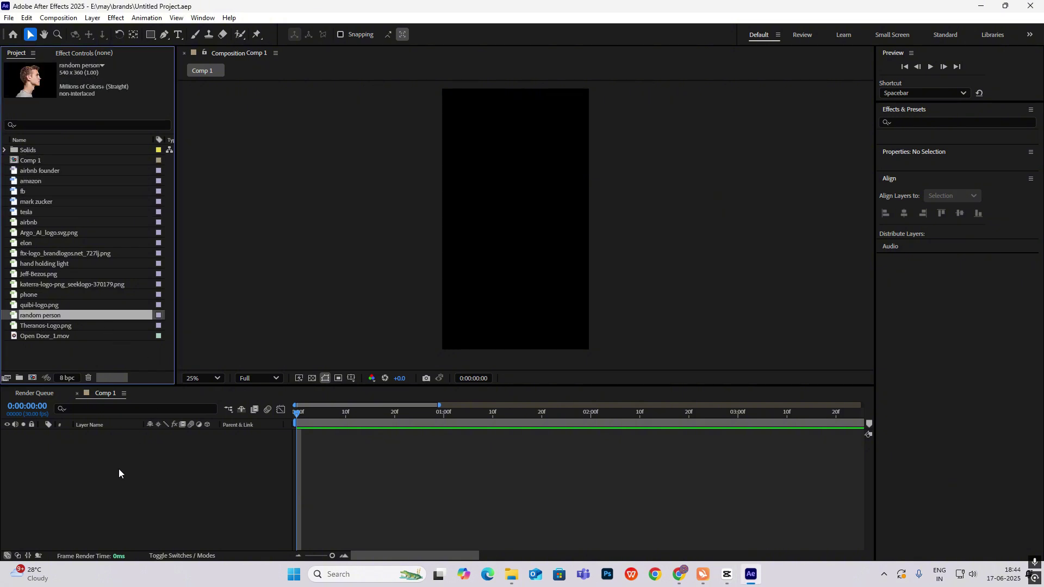
Step: Add the random person image to Comp 1, scale it to 316%, and position it along the lower edge of the frame
{"action": "left_click_drag", "start_coordinate": [33, 314], "coordinate": [119, 467]}
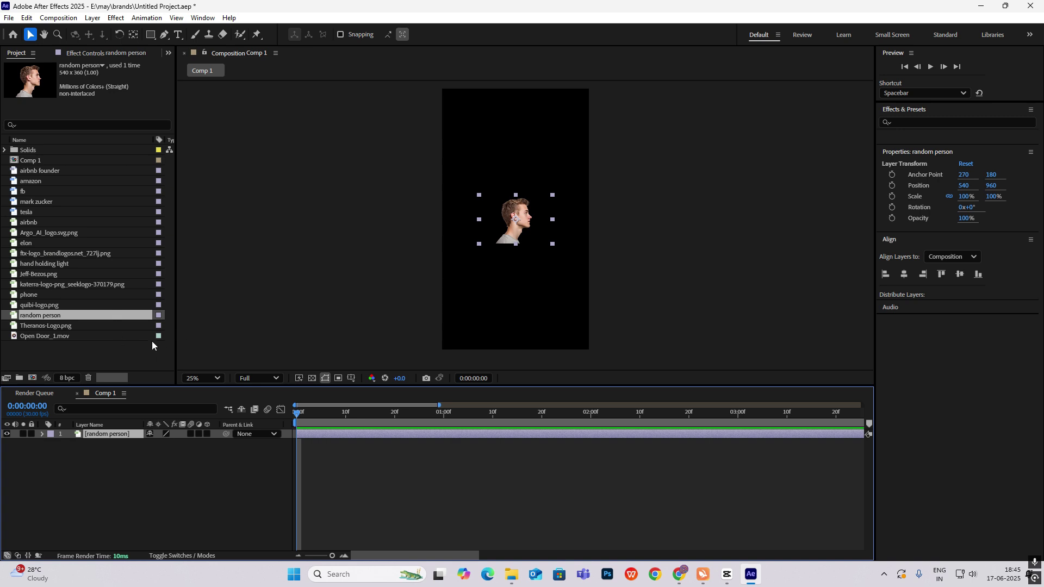
{"action": "left_click", "coordinate": [523, 229]}
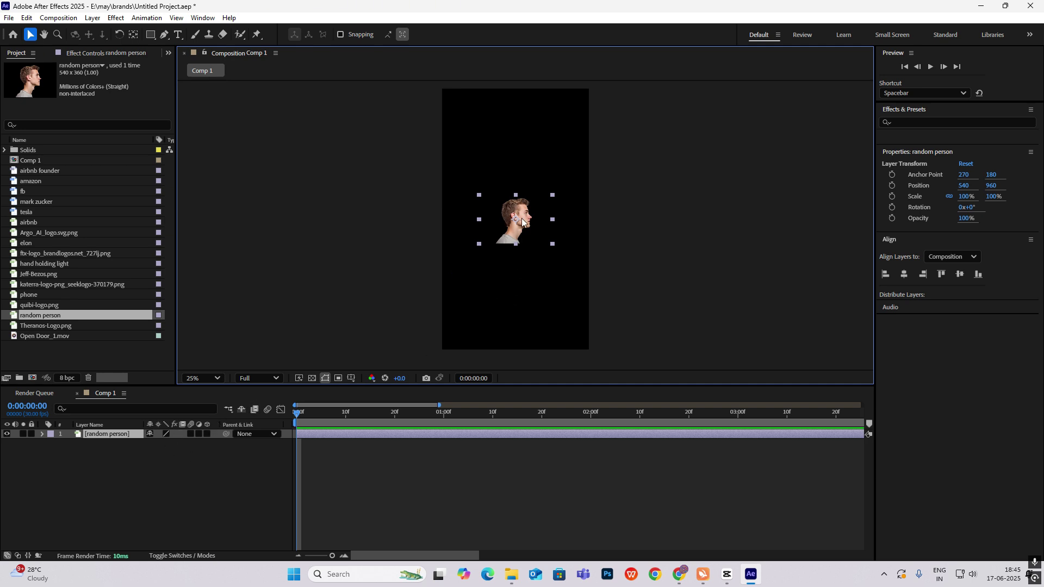
{"action": "key", "text": "s"}
{"action": "left_click_drag", "start_coordinate": [162, 443], "coordinate": [275, 470]}
{"action": "left_click_drag", "start_coordinate": [516, 220], "coordinate": [521, 292]}
{"action": "left_click_drag", "start_coordinate": [184, 443], "coordinate": [231, 443]}
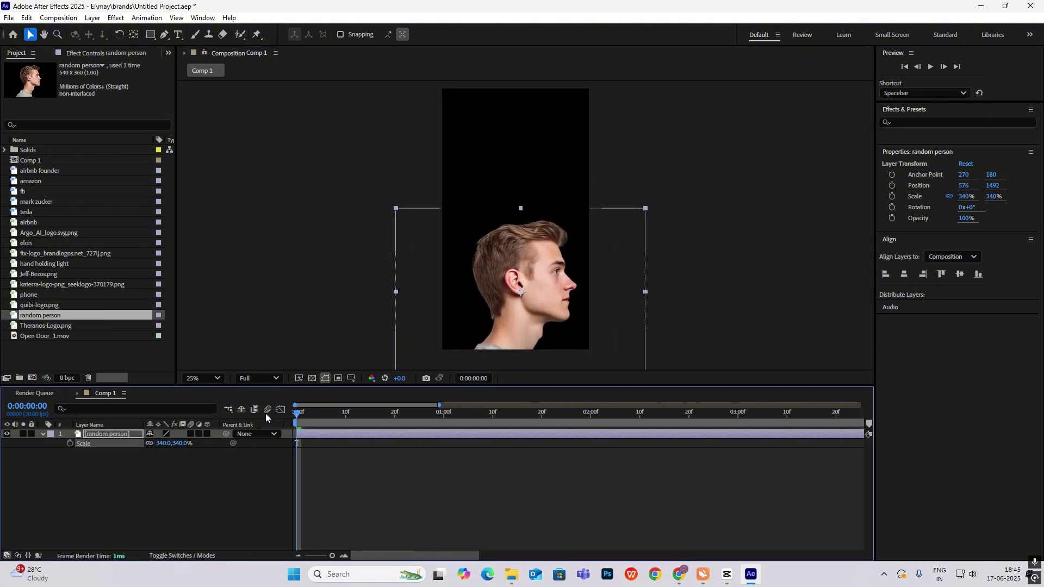
{"action": "mouse_move", "coordinate": [526, 292]}
{"action": "left_mouse_down"}
{"action": "mouse_move", "coordinate": [536, 264]}
{"action": "mouse_move", "coordinate": [524, 277]}
{"action": "left_mouse_up"}
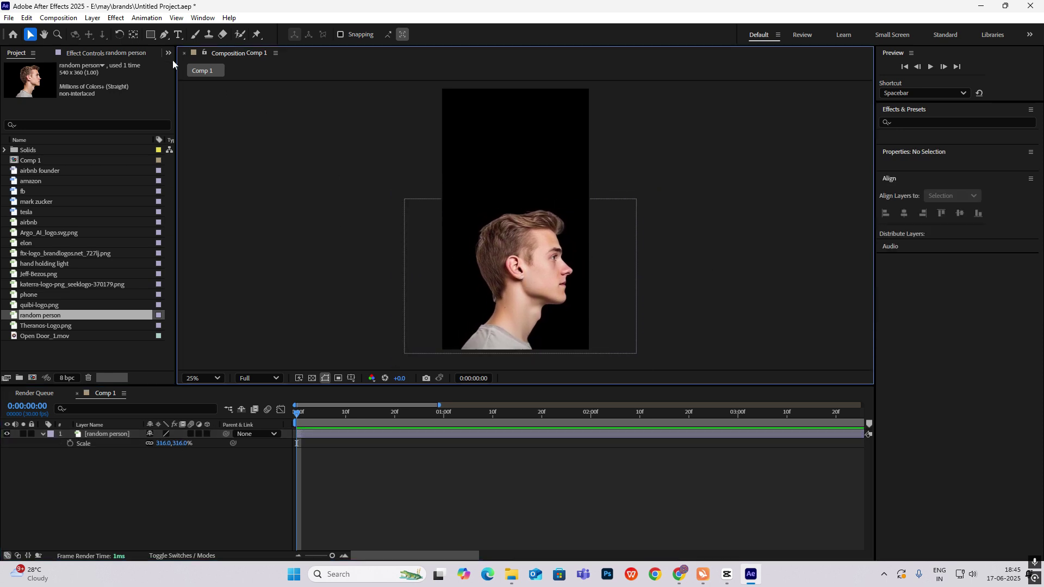
Step: Draw a circle about 864 px wide over the man's head with the Ellipse Tool, filled with green 00FFA8
{"action": "left_click", "coordinate": [151, 35]}
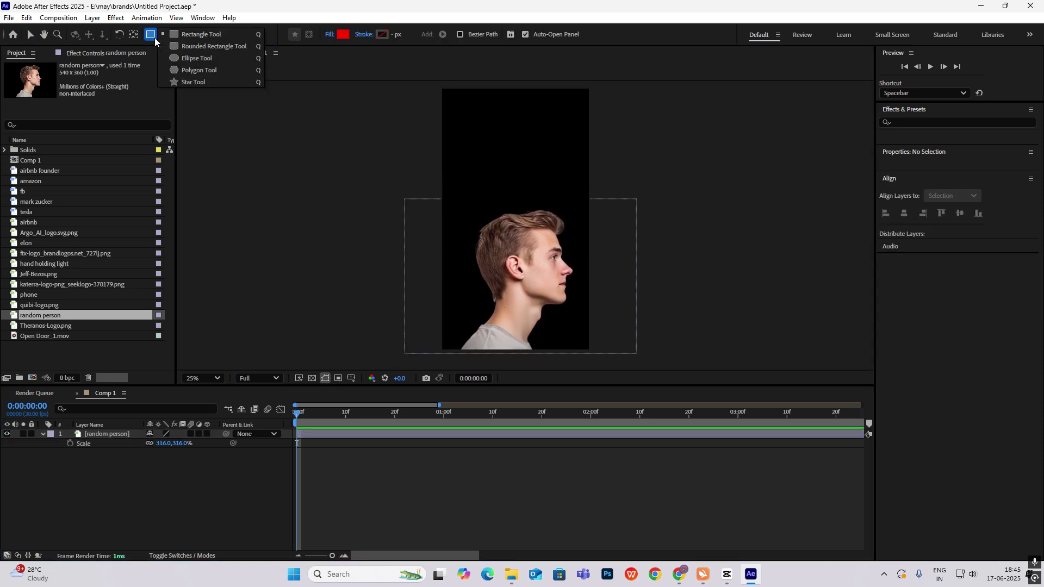
{"action": "left_click", "coordinate": [196, 58]}
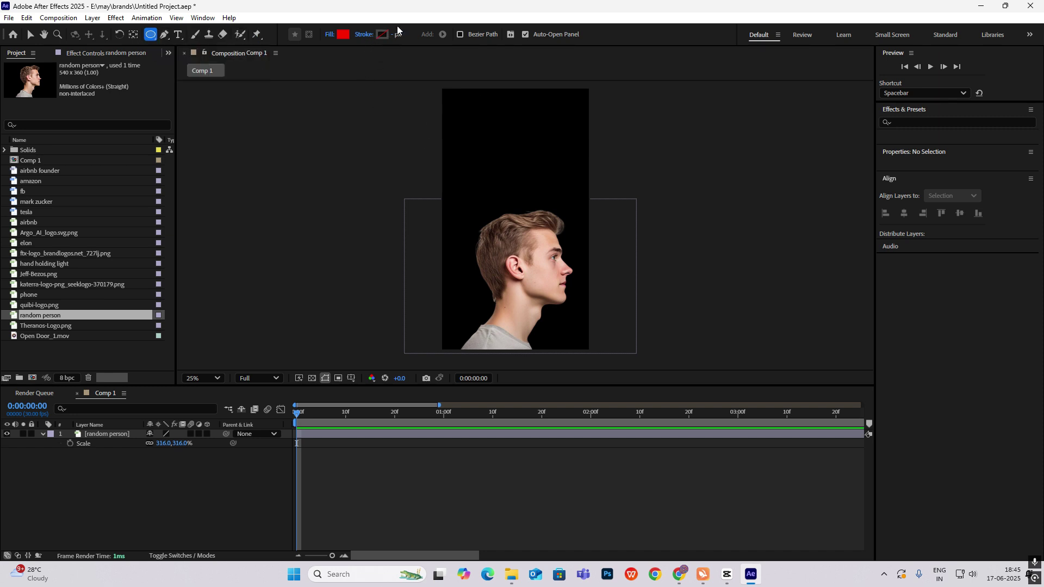
{"action": "left_click", "coordinate": [344, 35]}
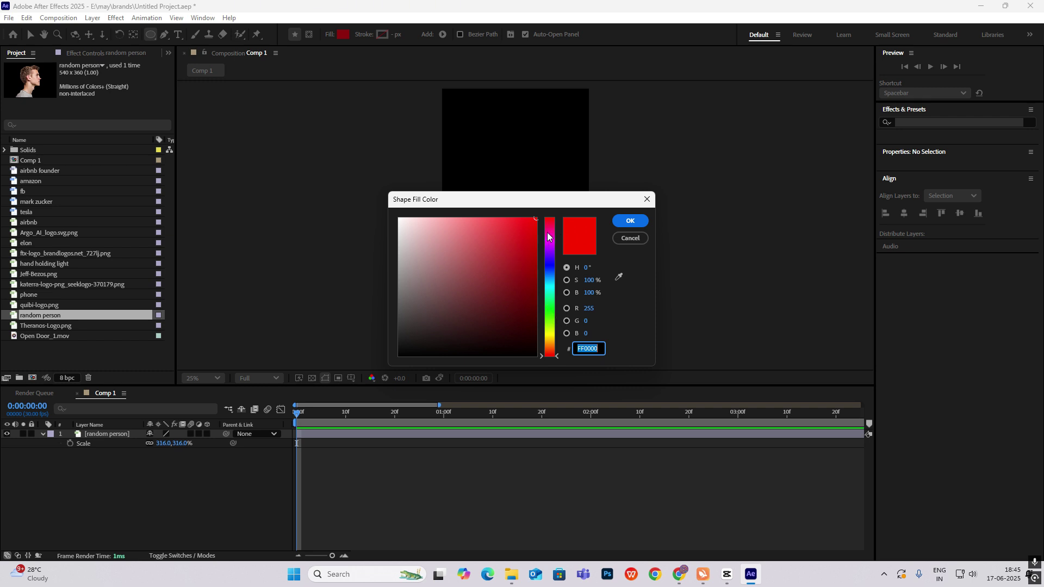
{"action": "left_click_drag", "start_coordinate": [550, 266], "coordinate": [552, 295]}
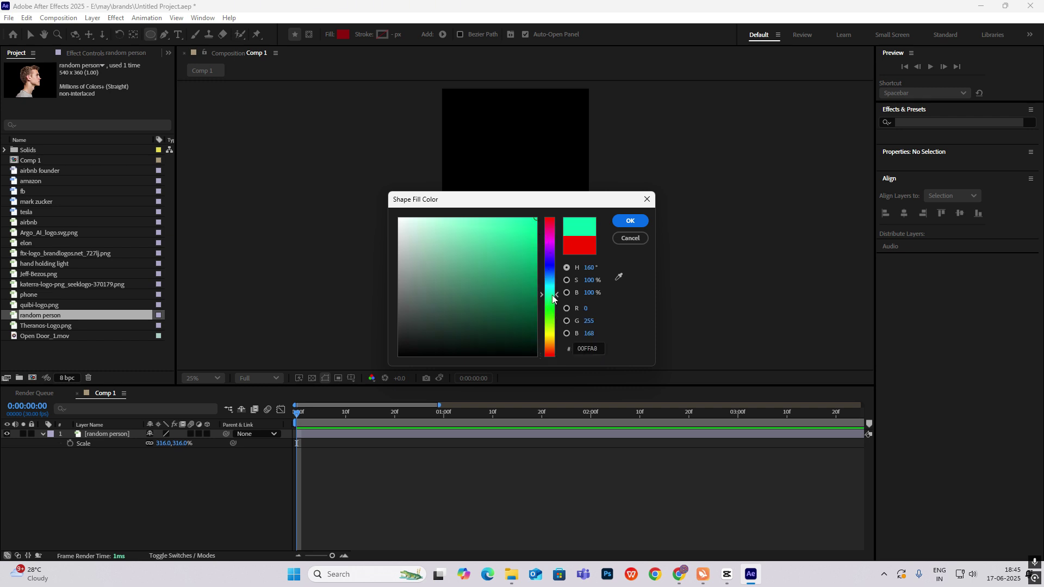
{"action": "left_click", "coordinate": [630, 220]}
{"action": "left_click_drag", "start_coordinate": [466, 176], "coordinate": [583, 293]}
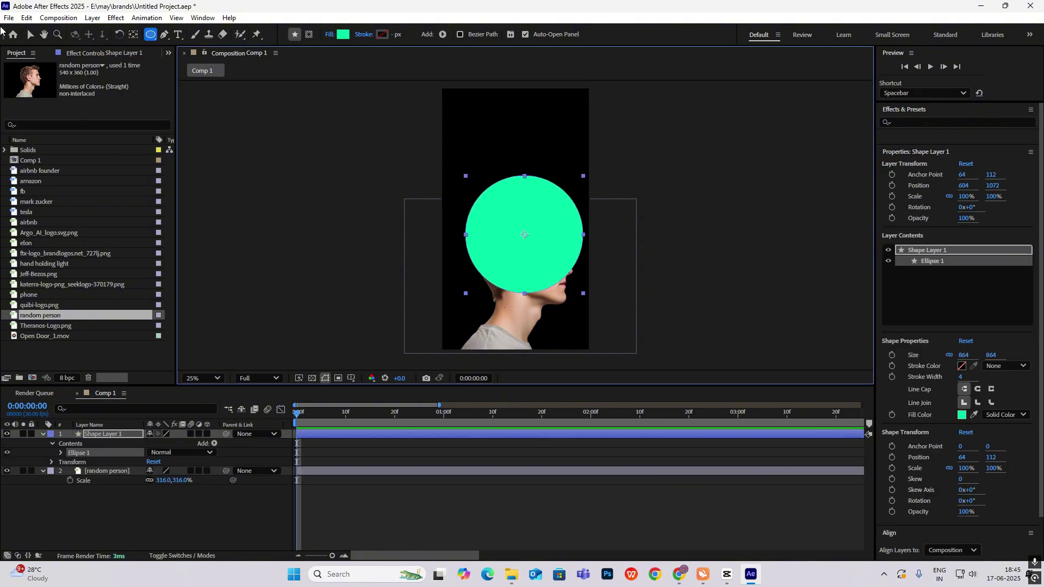
Step: Move the circle's layer beneath the random person layer and position the circle behind the man's head
{"action": "left_click", "coordinate": [30, 35]}
{"action": "mouse_move", "coordinate": [533, 253]}
{"action": "left_mouse_down"}
{"action": "mouse_move", "coordinate": [505, 254]}
{"action": "mouse_move", "coordinate": [528, 265]}
{"action": "left_mouse_up"}
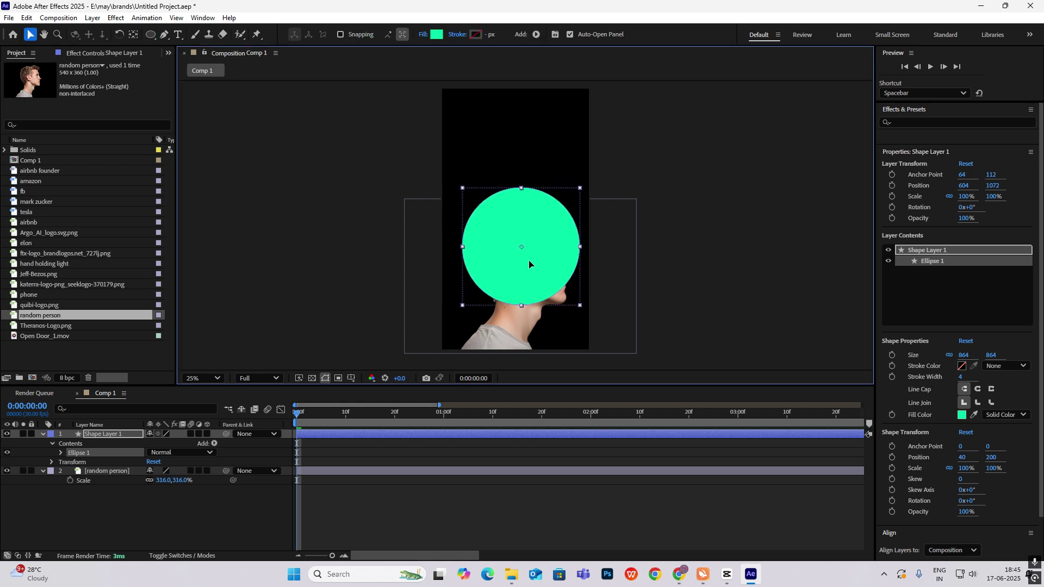
{"action": "left_click", "coordinate": [43, 433]}
{"action": "left_click", "coordinate": [41, 443]}
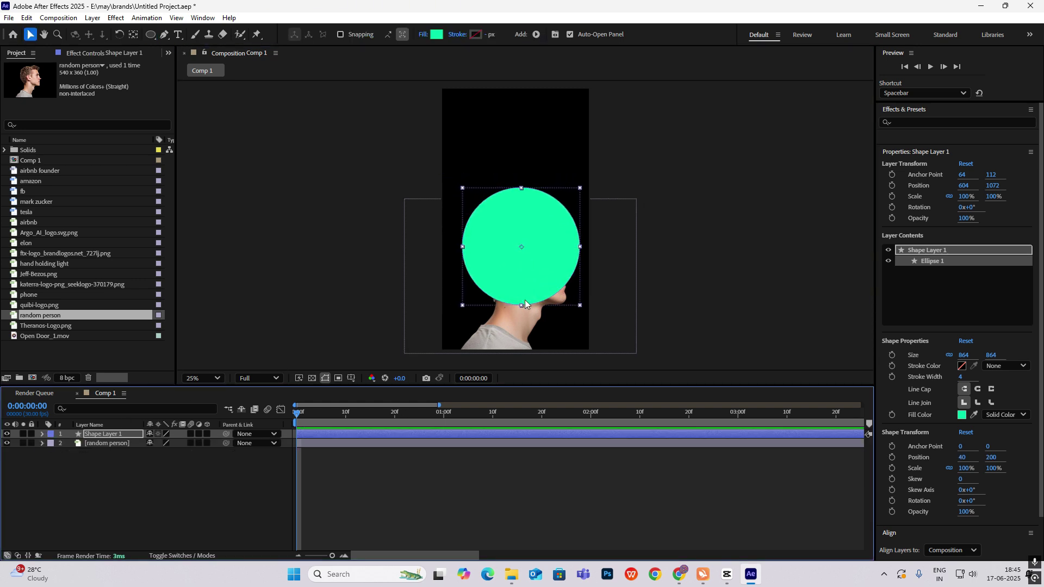
{"action": "left_click_drag", "start_coordinate": [115, 430], "coordinate": [112, 454]}
{"action": "left_click_drag", "start_coordinate": [530, 275], "coordinate": [535, 291]}
{"action": "left_click", "coordinate": [700, 267]}
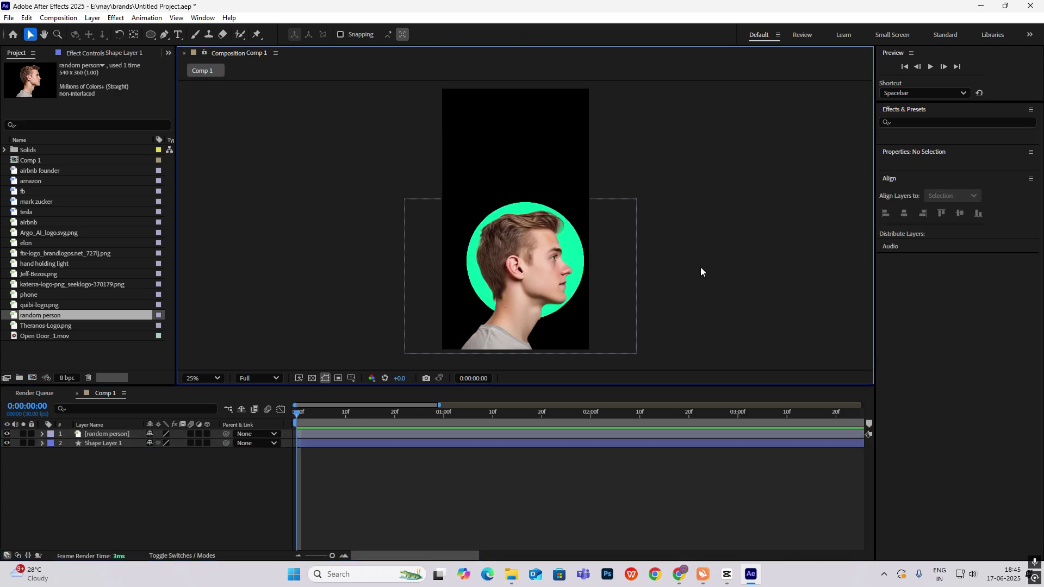
Step: Create a 1080 x 1920 px white solid and place it beneath all other layers as the background
{"action": "left_click", "coordinate": [726, 575]}
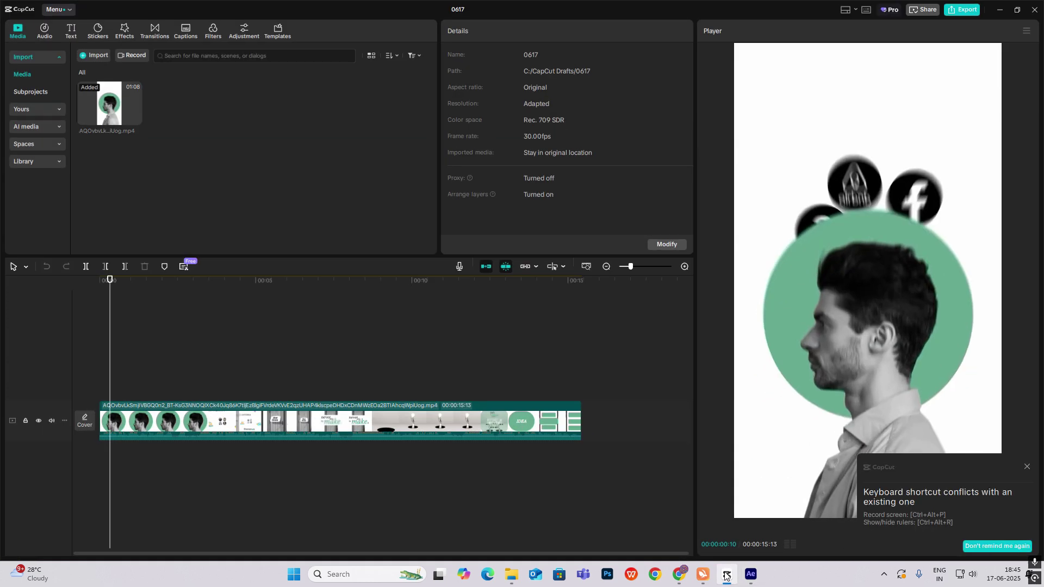
{"action": "left_click", "coordinate": [726, 575]}
{"action": "left_click", "coordinate": [118, 480]}
{"action": "right_click", "coordinate": [119, 480]}
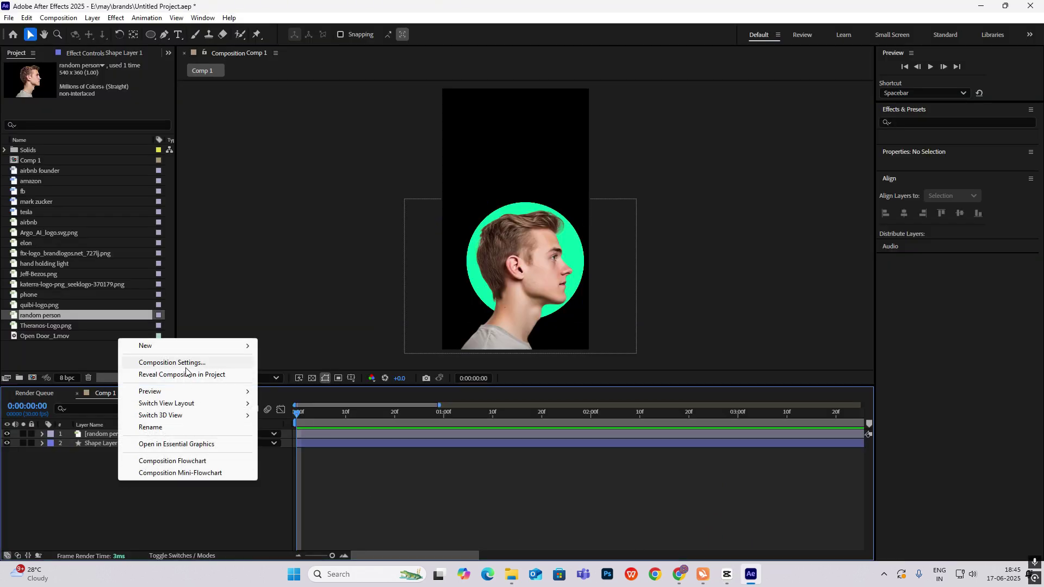
{"action": "mouse_move", "coordinate": [173, 346]}
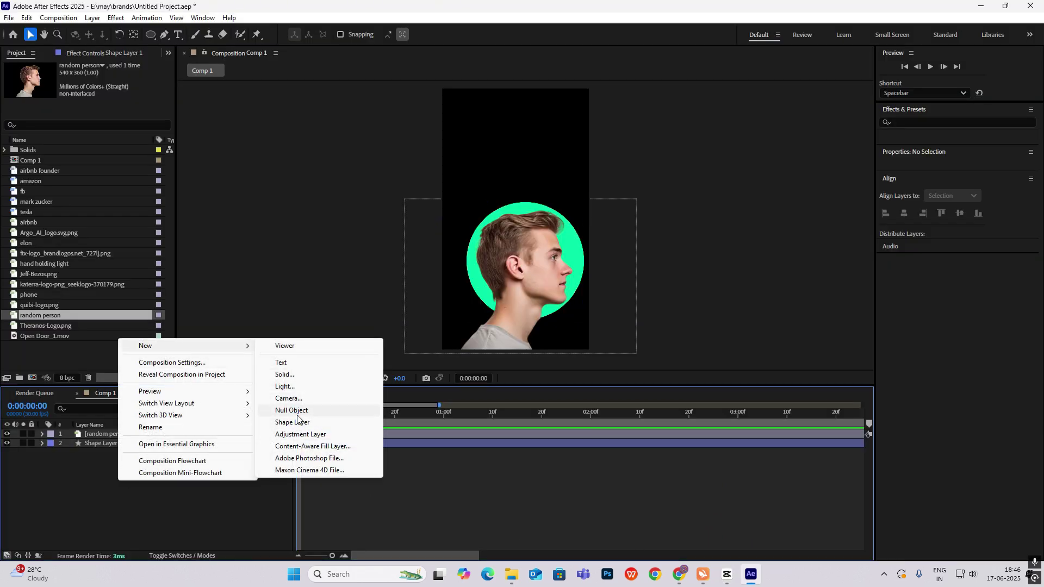
{"action": "left_click", "coordinate": [284, 374]}
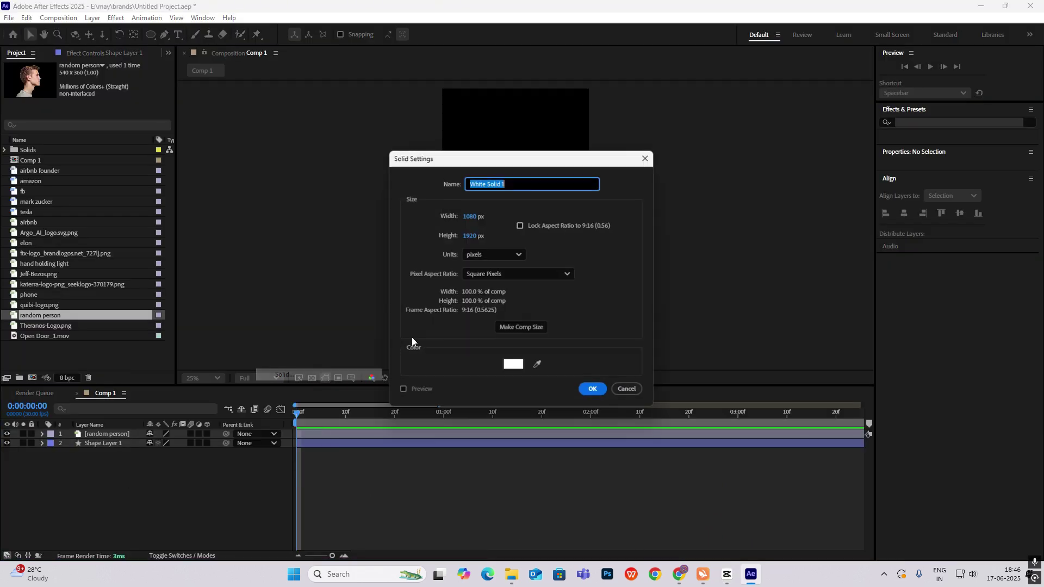
{"action": "left_click", "coordinate": [591, 392]}
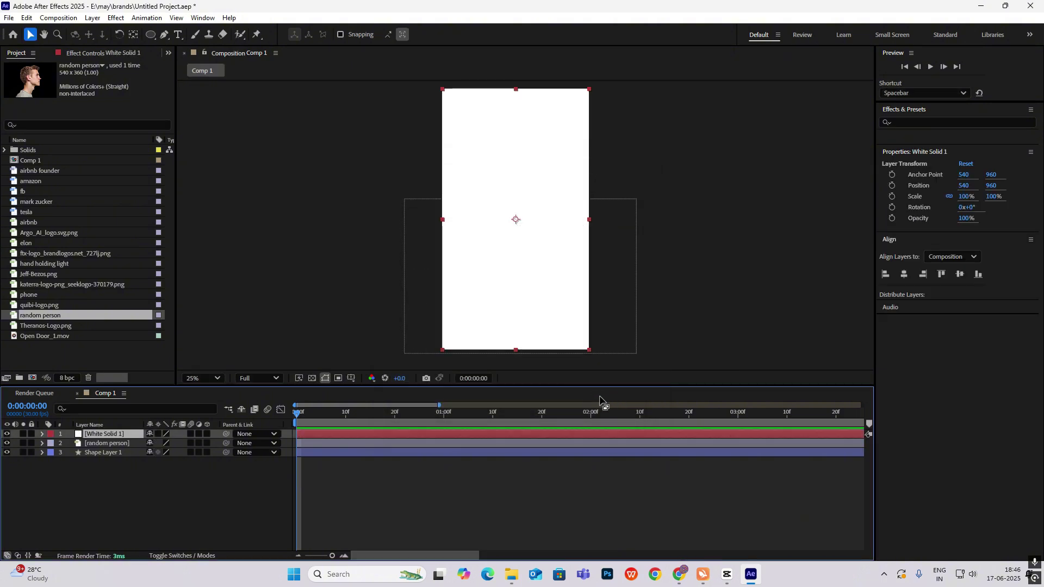
{"action": "left_click_drag", "start_coordinate": [91, 429], "coordinate": [98, 481]}
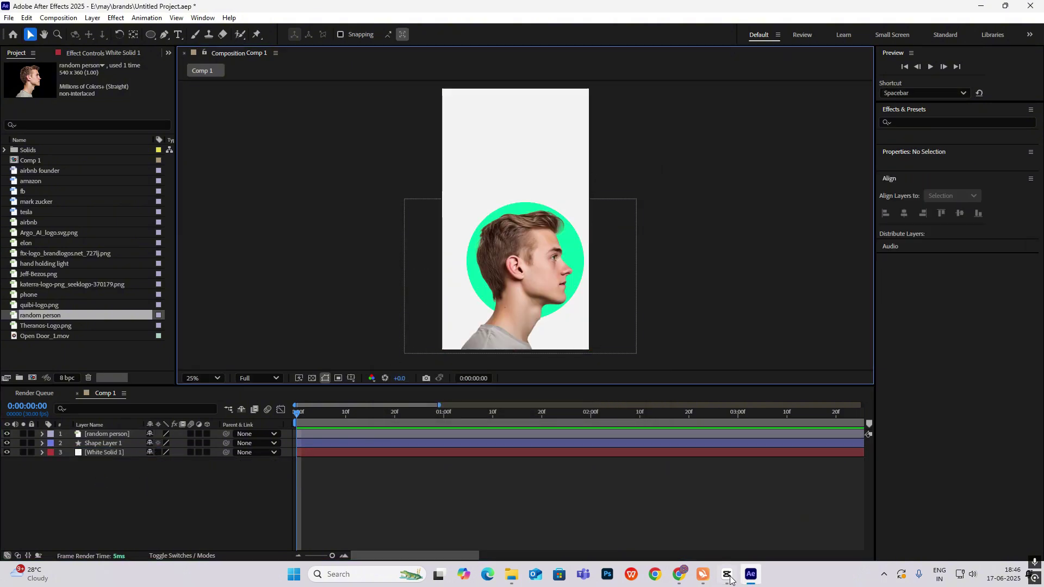
Step: Scrub the reference video in CapCut to study how the logos come out above the head, and return to After Effects
{"action": "left_click", "coordinate": [702, 575]}
{"action": "left_click_drag", "start_coordinate": [111, 386], "coordinate": [106, 387]}
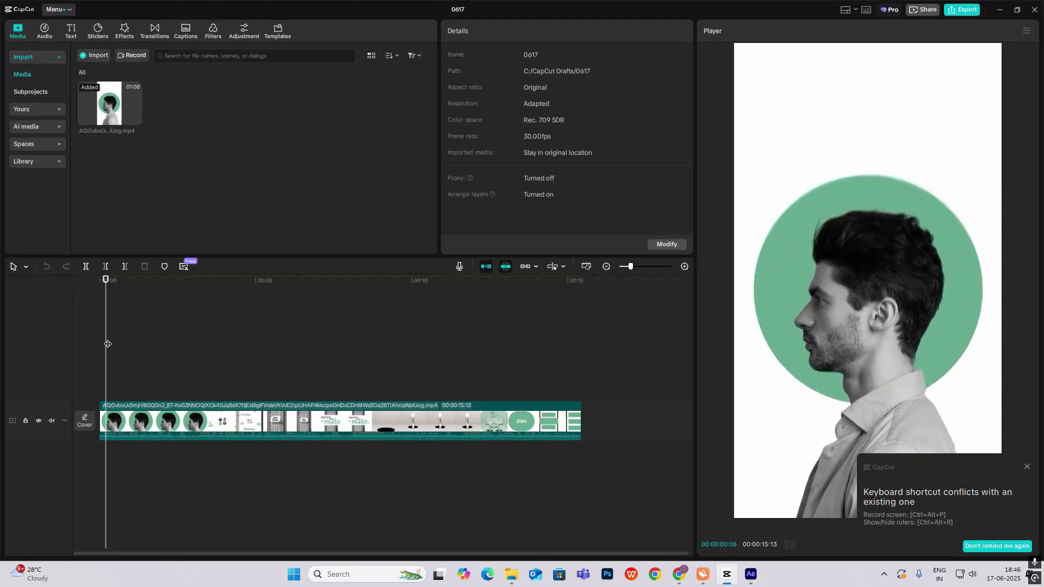
{"action": "left_click_drag", "start_coordinate": [108, 343], "coordinate": [139, 351]}
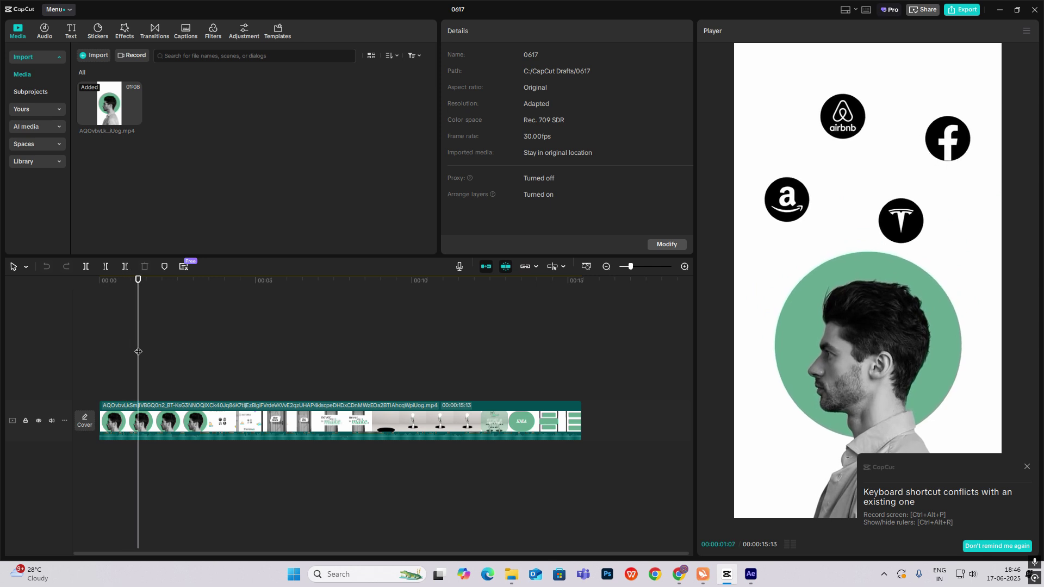
{"action": "left_click", "coordinate": [727, 579]}
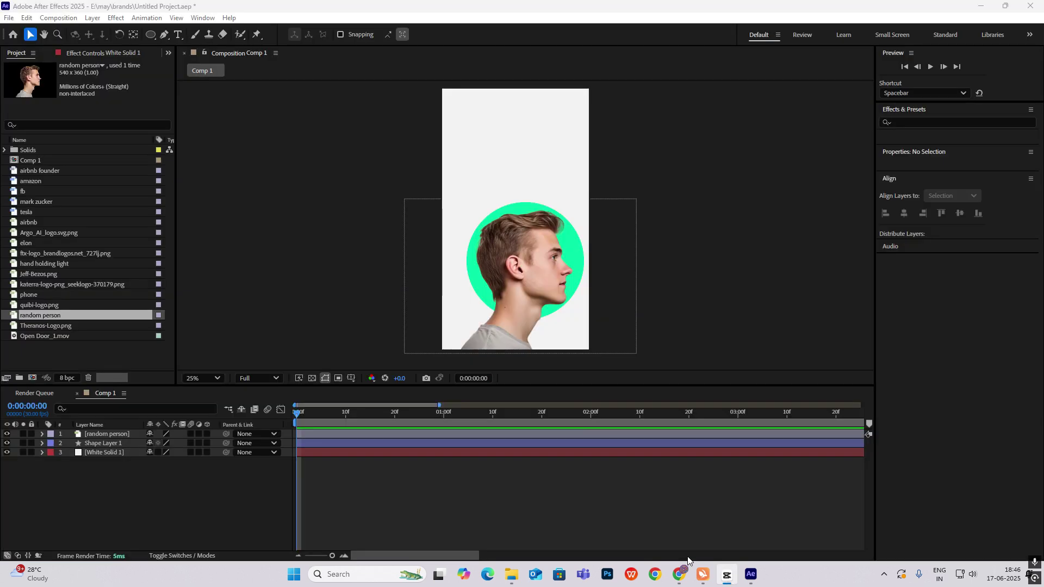
Step: Add the airbnb logo as the topmost layer, scale it to 30%, and place it just above the green circle
{"action": "left_click", "coordinate": [87, 472]}
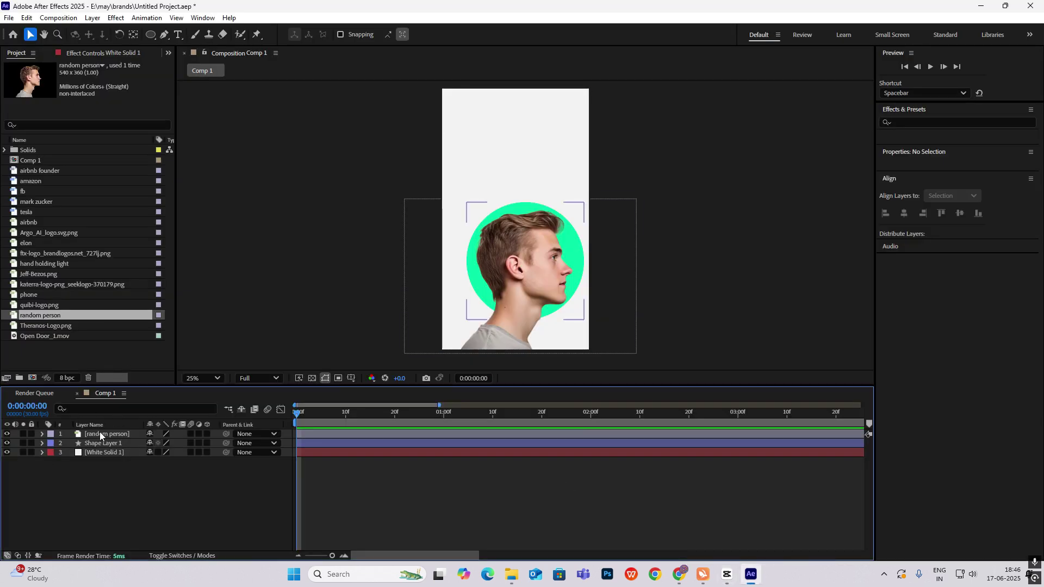
{"action": "left_click_drag", "start_coordinate": [28, 222], "coordinate": [90, 433]}
{"action": "left_click_drag", "start_coordinate": [539, 239], "coordinate": [537, 216]}
{"action": "key", "text": "s"}
{"action": "left_click_drag", "start_coordinate": [178, 442], "coordinate": [140, 442]}
{"action": "left_click_drag", "start_coordinate": [515, 206], "coordinate": [510, 185]}
Step: Find the Tritone color correction effect and apply it to the airbnb logo
{"action": "left_click", "coordinate": [937, 122]}
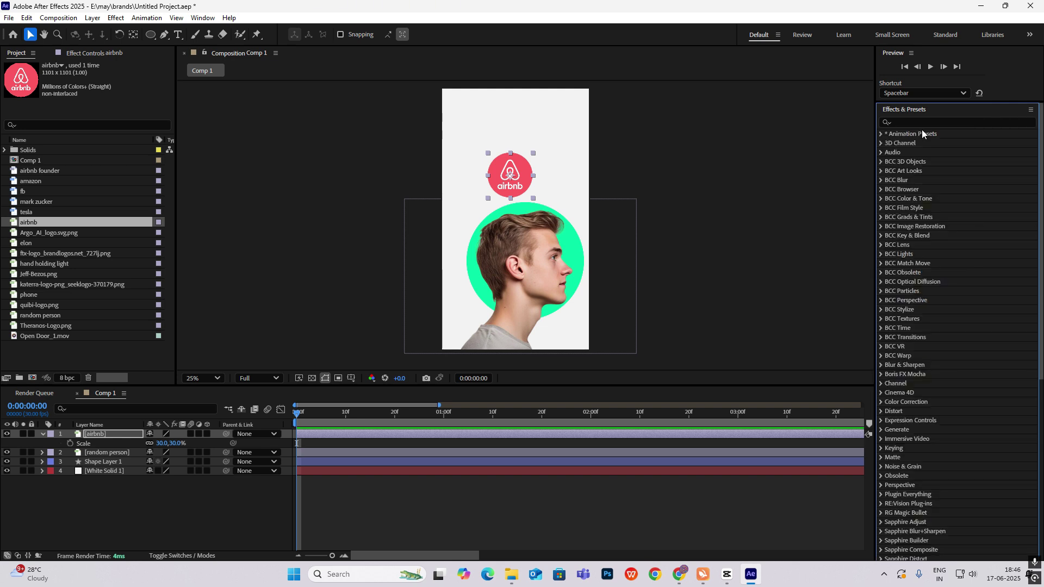
{"action": "type", "text": "tri"}
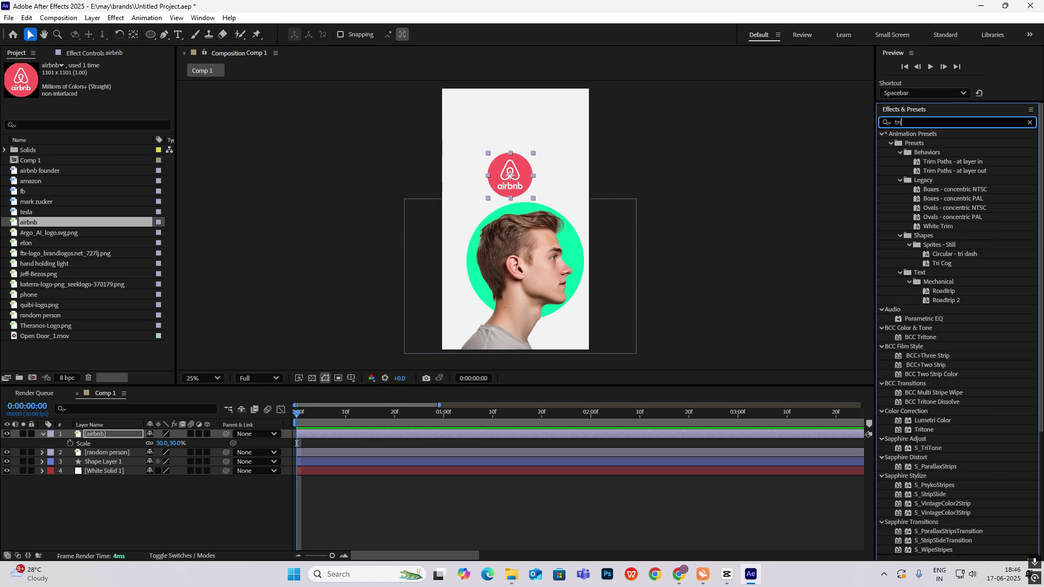
{"action": "type", "text": "tone"}
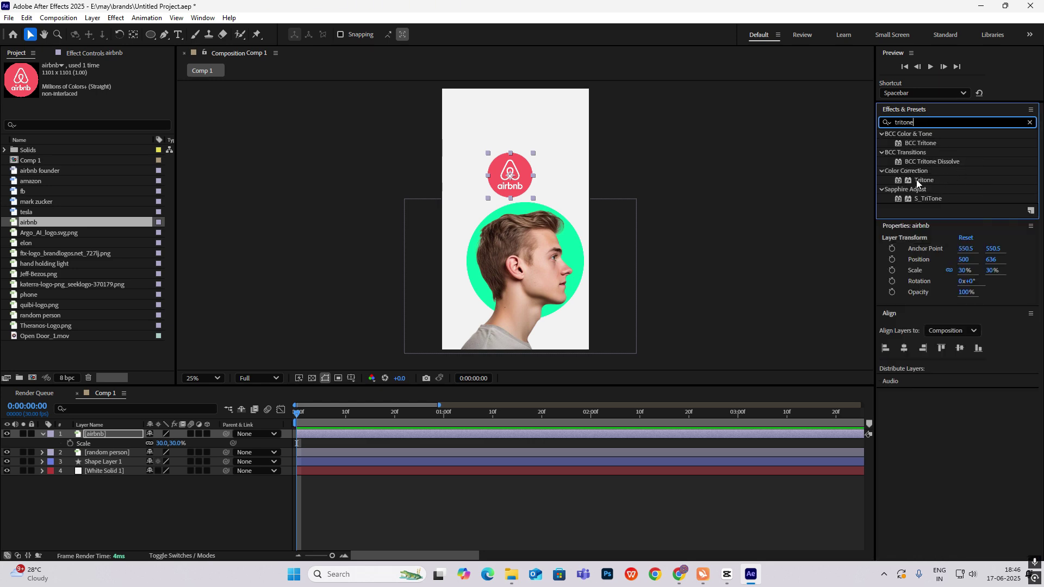
{"action": "left_click_drag", "start_coordinate": [916, 180], "coordinate": [509, 174]}
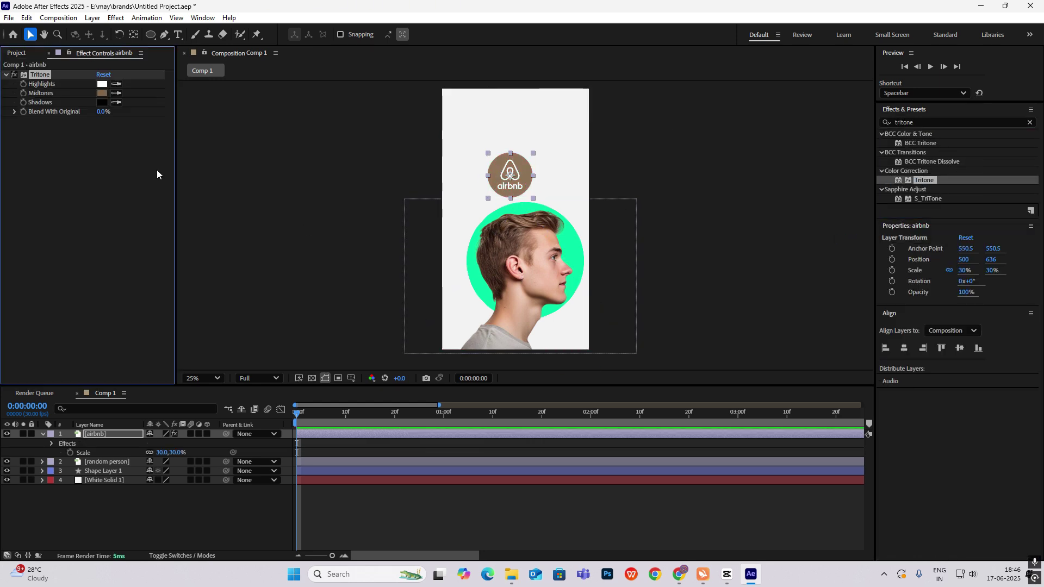
Step: Set the Tritone midtones to black 000000 and move the airbnb logo to position 424, 552
{"action": "left_click", "coordinate": [102, 93]}
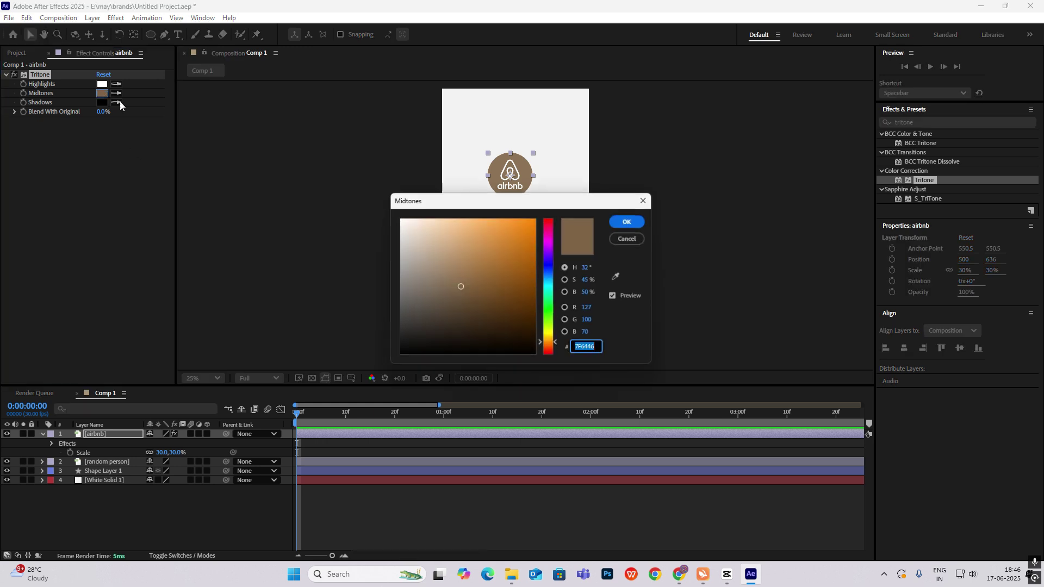
{"action": "left_click", "coordinate": [400, 335]}
{"action": "left_click_drag", "start_coordinate": [401, 335], "coordinate": [372, 361]}
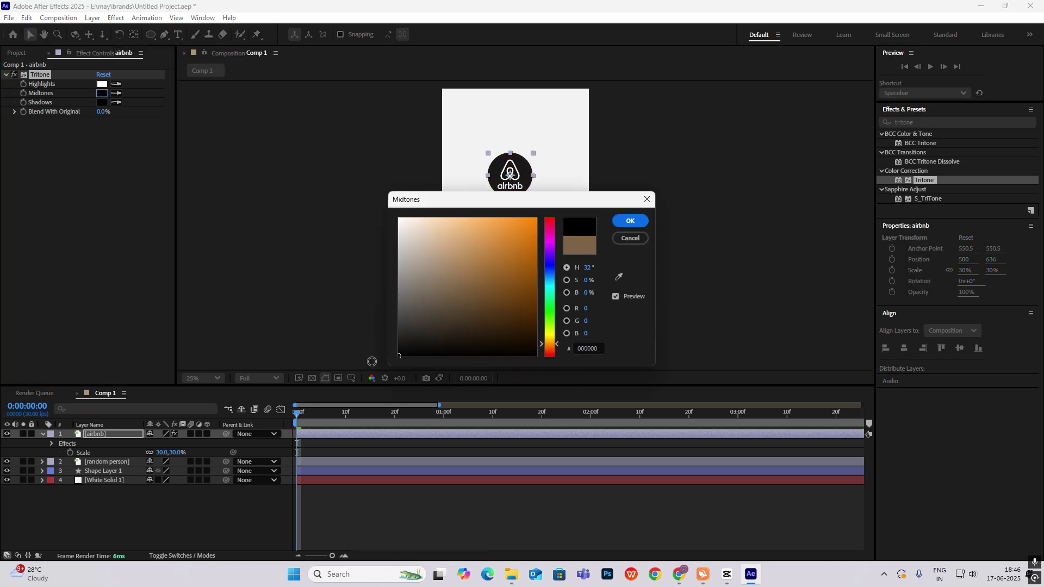
{"action": "left_click", "coordinate": [630, 221]}
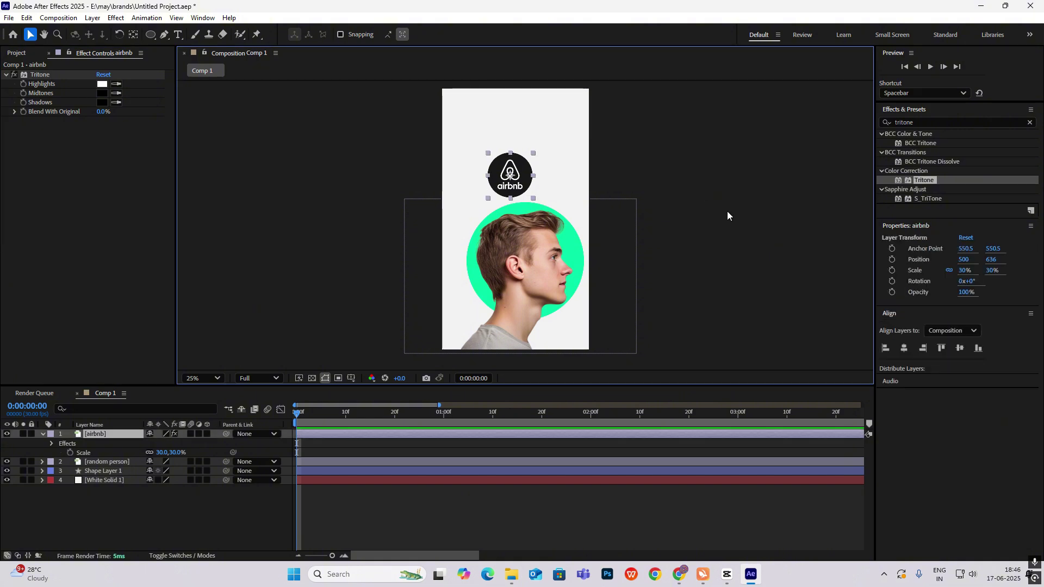
{"action": "left_click_drag", "start_coordinate": [511, 176], "coordinate": [499, 164]}
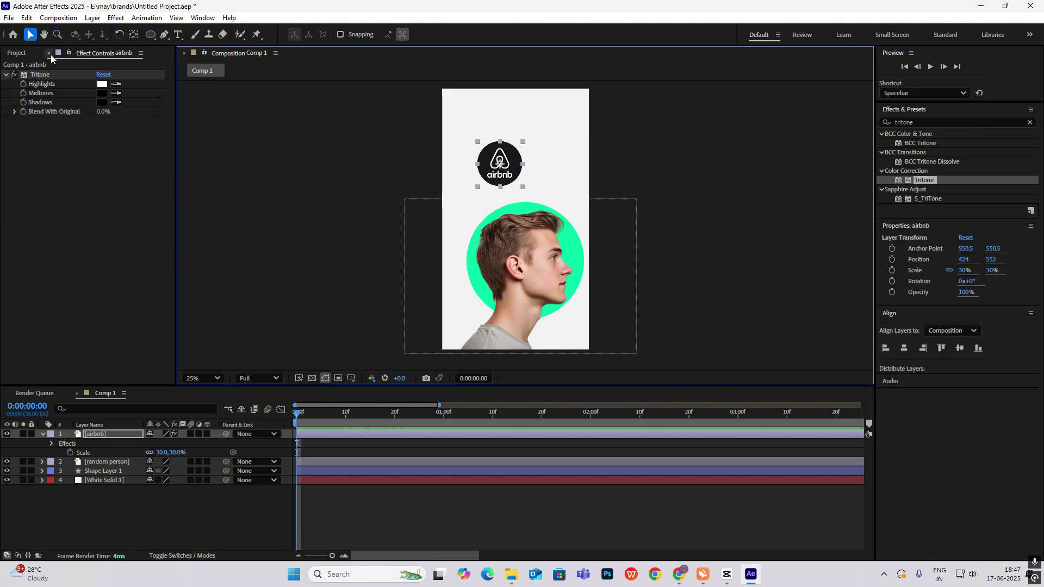
Step: Add the airbnb founder photo to the composition as the topmost layer and scale it to 32%
{"action": "left_click", "coordinate": [33, 54]}
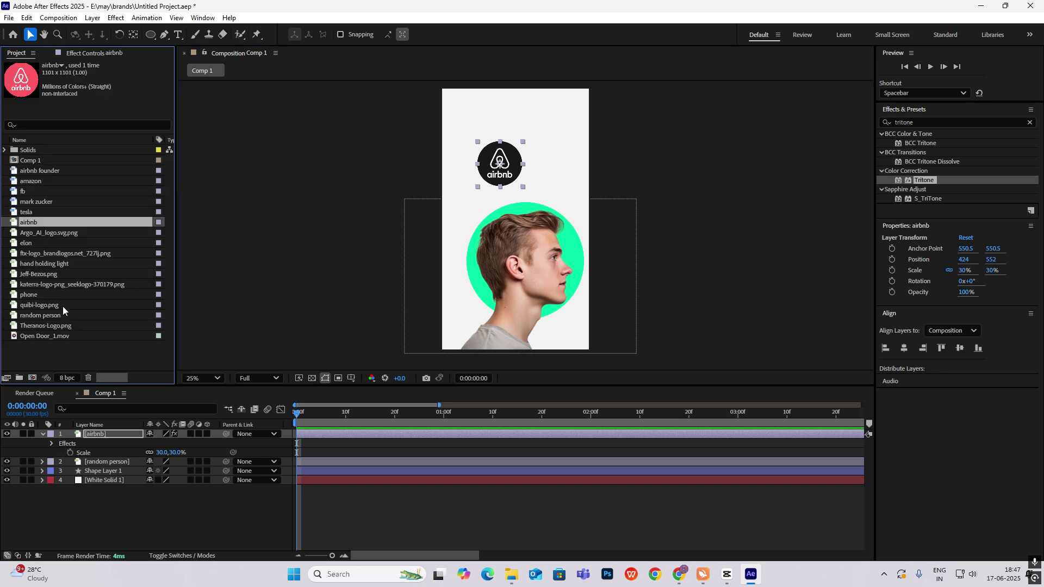
{"action": "left_click", "coordinate": [53, 233]}
{"action": "left_click", "coordinate": [32, 243]}
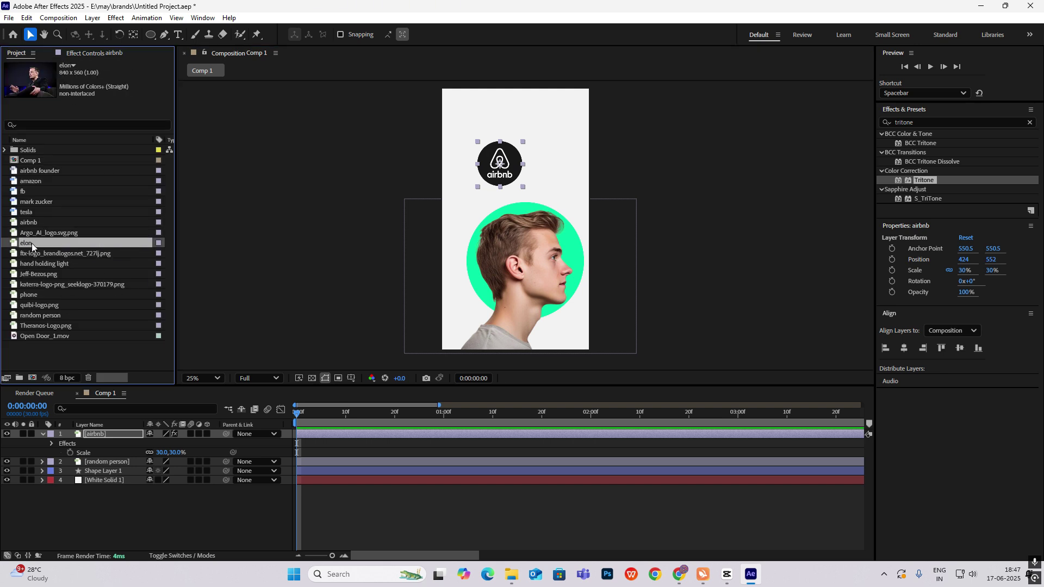
{"action": "left_click", "coordinate": [42, 263]}
{"action": "left_click", "coordinate": [41, 253]}
{"action": "left_click_drag", "start_coordinate": [40, 171], "coordinate": [89, 433]}
{"action": "key", "text": "s"}
{"action": "left_click_drag", "start_coordinate": [163, 443], "coordinate": [130, 443]}
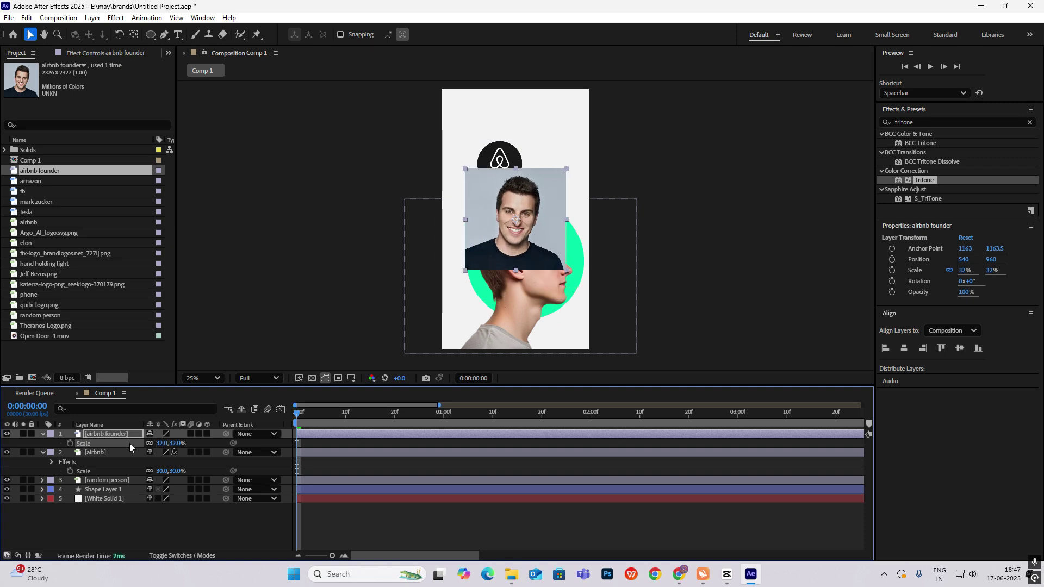
Step: Cut the airbnb founder photo to a circle around the face with an ellipse mask
{"action": "left_click", "coordinate": [152, 35]}
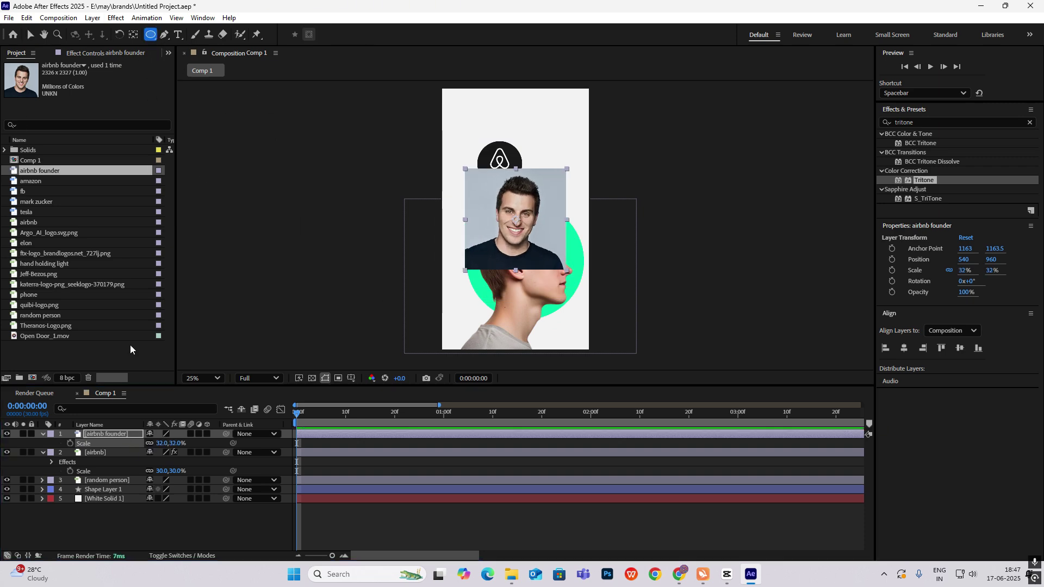
{"action": "left_click", "coordinate": [119, 434]}
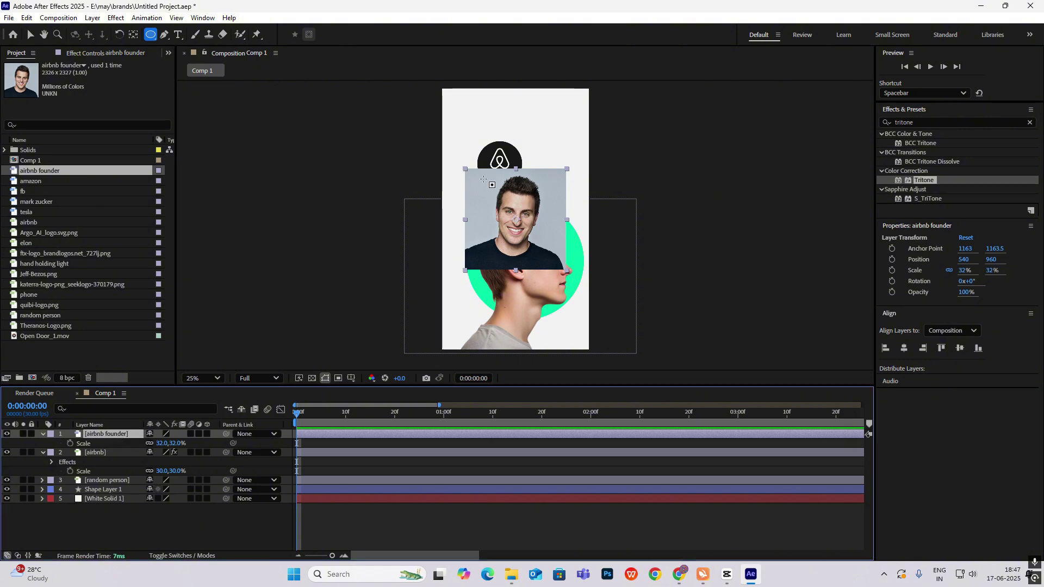
{"action": "left_click_drag", "start_coordinate": [481, 178], "coordinate": [554, 249]}
{"action": "key", "text": "v"}
{"action": "left_click", "coordinate": [726, 173]}
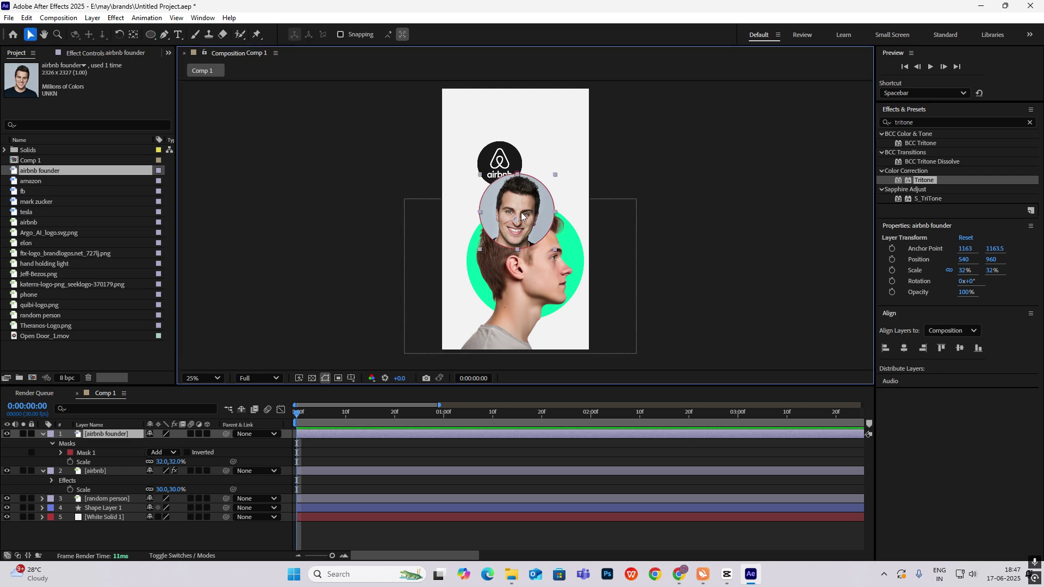
{"action": "left_click", "coordinate": [525, 239]}
Step: Find the Tint color correction effect and apply it to the airbnb founder photo to make it black and white
{"action": "left_click", "coordinate": [897, 123]}
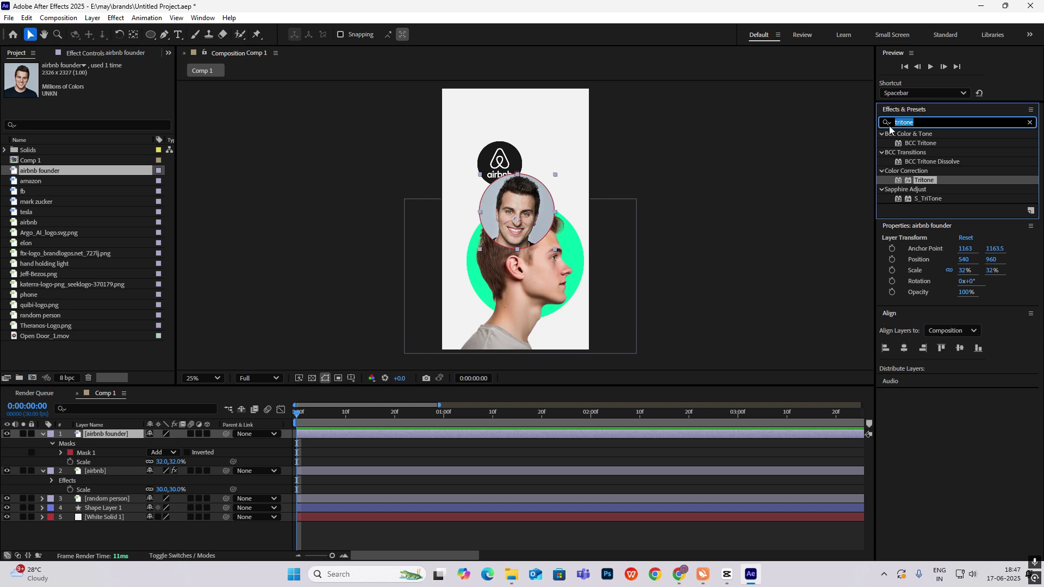
{"action": "type", "text": "tint"}
{"action": "left_click_drag", "start_coordinate": [919, 208], "coordinate": [530, 174]}
{"action": "left_click", "coordinate": [785, 175]}
Step: Place the airbnb founder layer beneath the airbnb logo, scale it to 19%, and align it directly behind the logo
{"action": "left_click", "coordinate": [42, 433]}
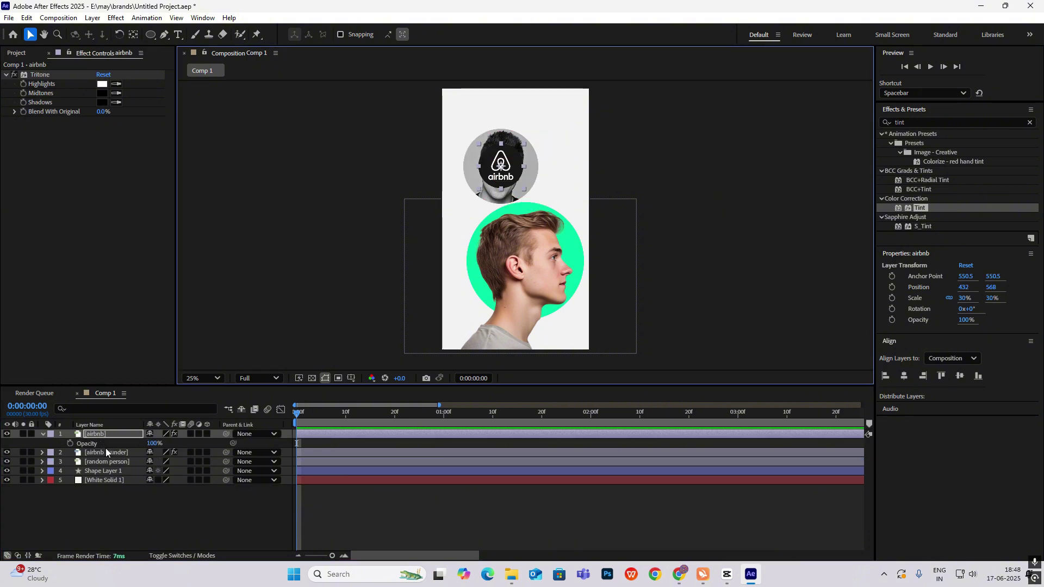
{"action": "left_click", "coordinate": [105, 452]}
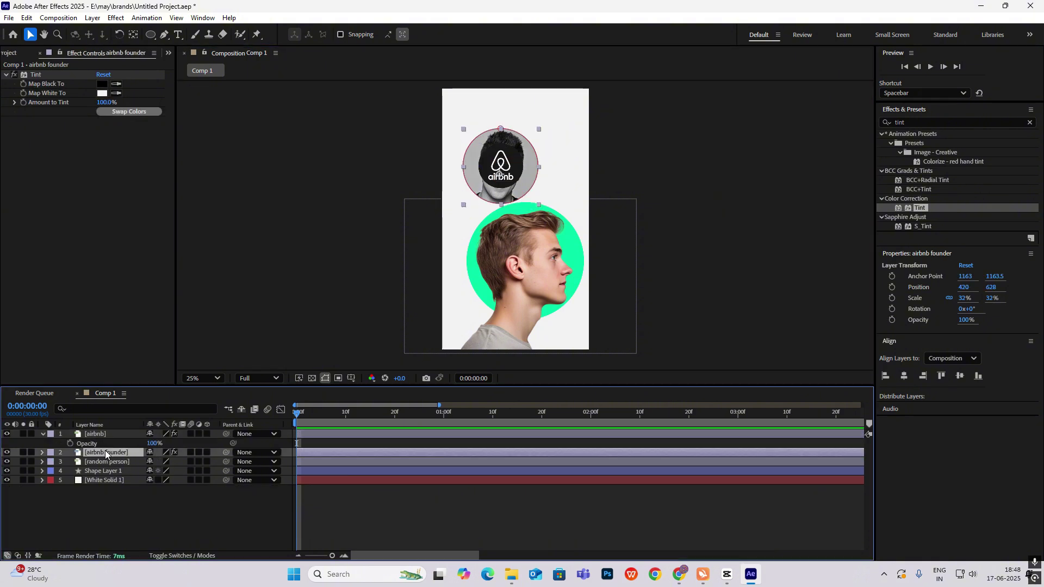
{"action": "key", "text": "s"}
{"action": "left_click_drag", "start_coordinate": [161, 462], "coordinate": [155, 462]}
{"action": "scroll", "coordinate": [531, 166], "scroll_direction": "up", "scroll_amount": 2}
{"action": "left_click", "coordinate": [710, 159]}
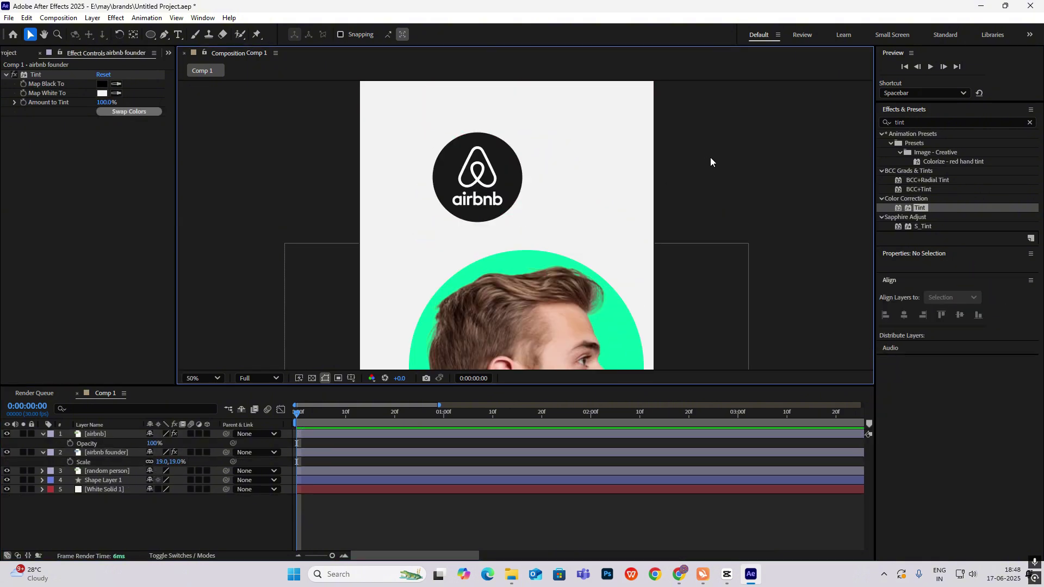
Step: Make the airbnb, airbnb founder, random person and Shape Layer 1 layers 3D, and show the composition in 1 View
{"action": "left_click", "coordinate": [43, 433]}
{"action": "left_click", "coordinate": [44, 444]}
{"action": "left_click_drag", "start_coordinate": [207, 434], "coordinate": [209, 462]}
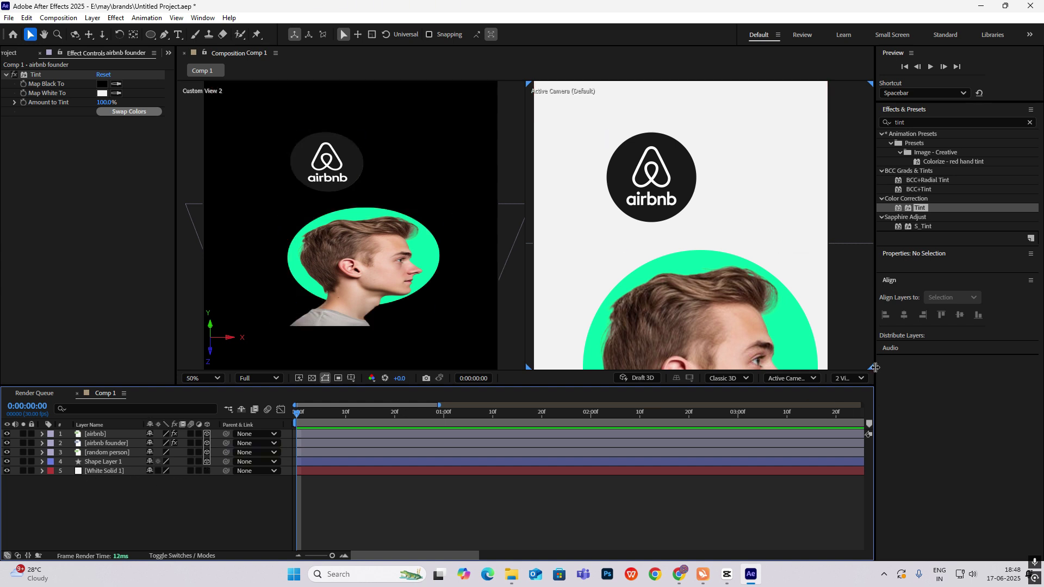
{"action": "left_click", "coordinate": [846, 378]}
{"action": "left_click", "coordinate": [862, 395]}
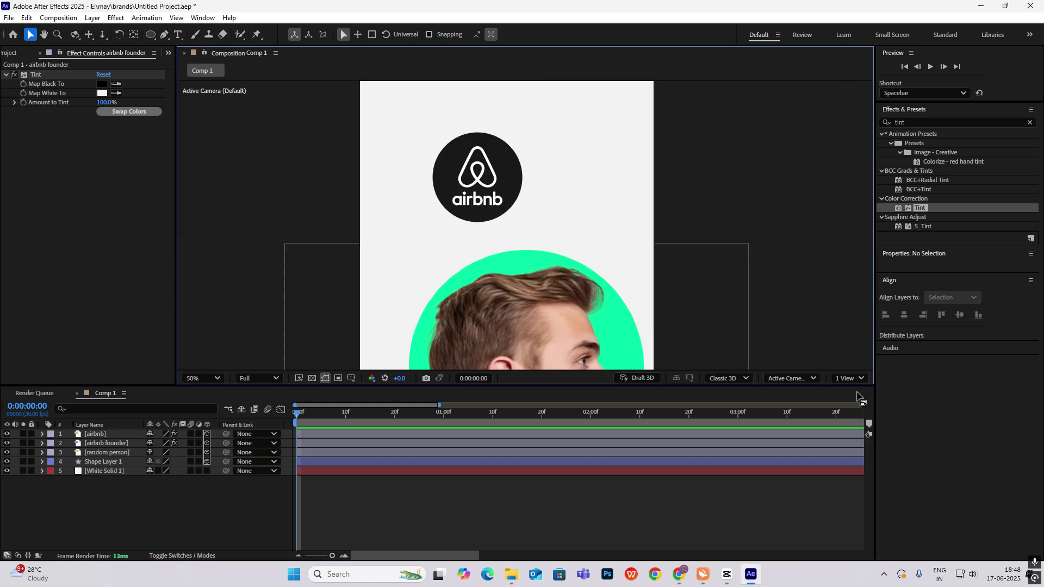
{"action": "scroll", "coordinate": [495, 185], "scroll_direction": "down", "scroll_amount": 1}
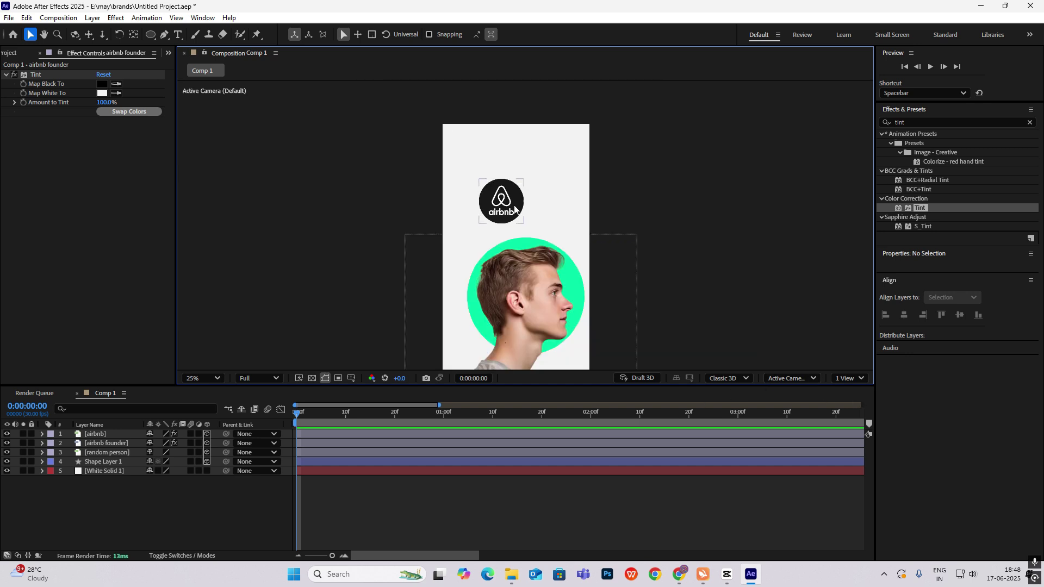
Step: Create a null object, name it airbnb control, and make it a 3D layer
{"action": "right_click", "coordinate": [130, 504]}
{"action": "mouse_move", "coordinate": [155, 371]}
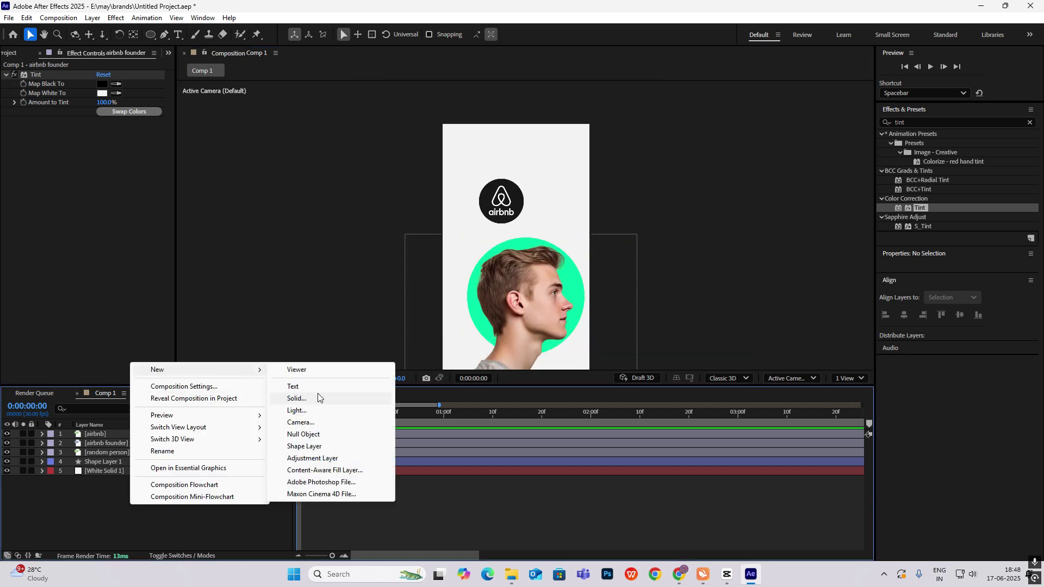
{"action": "left_click", "coordinate": [312, 435]}
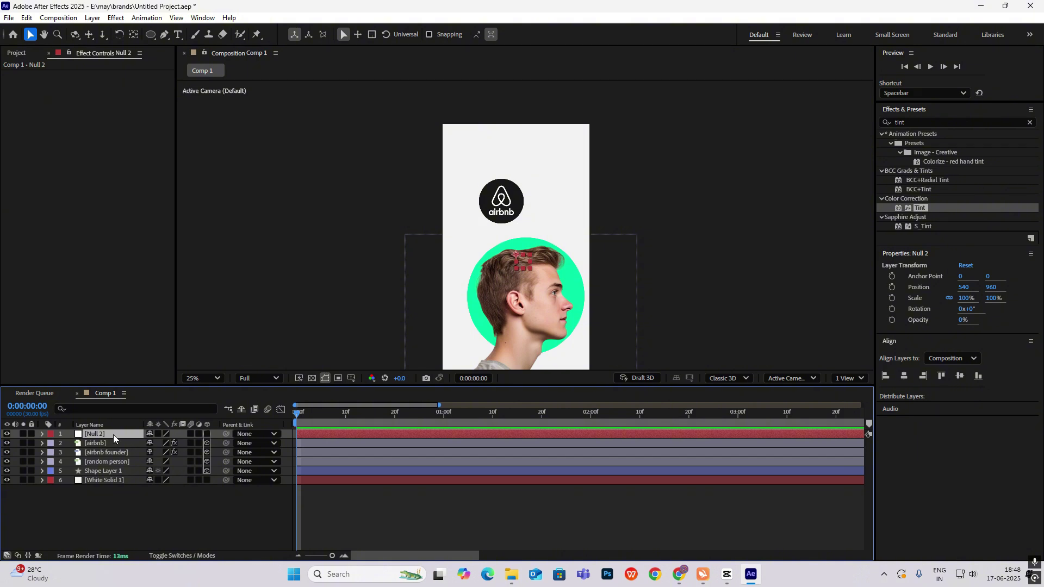
{"action": "type", "text": "airbnb contr"}
{"action": "type", "text": "ol"}
{"action": "left_click", "coordinate": [207, 433]}
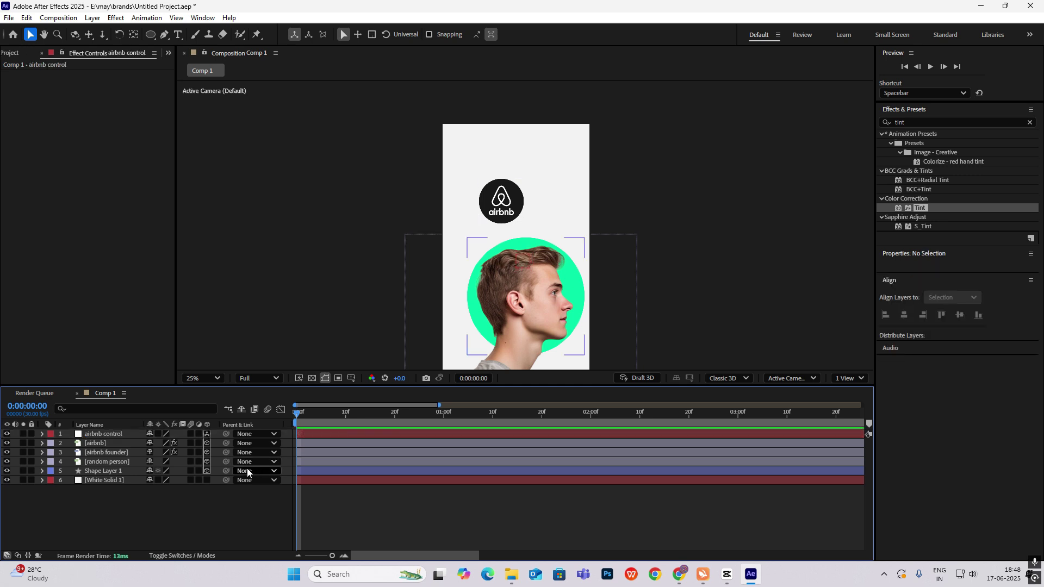
Step: Parent the airbnb and airbnb founder layers to the airbnb control null
{"action": "left_click", "coordinate": [98, 441]}
{"action": "left_click", "coordinate": [102, 452], "text": "ctrl"}
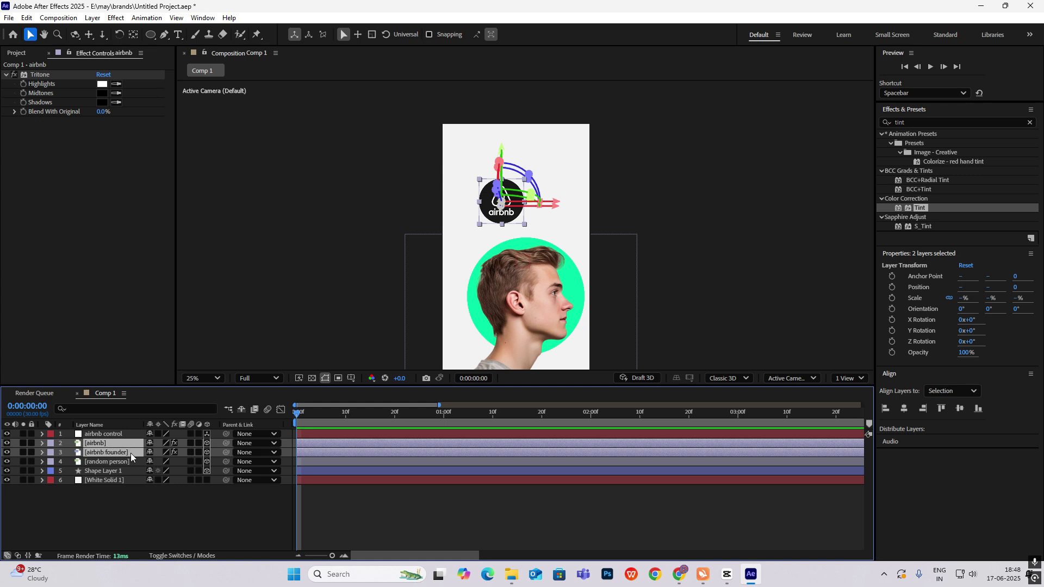
{"action": "left_click_drag", "start_coordinate": [225, 443], "coordinate": [118, 435]}
{"action": "left_click", "coordinate": [139, 503]}
Step: Set the airbnb control null's Y Rotation to 183° to inspect the back of the logo up close
{"action": "left_click", "coordinate": [112, 434]}
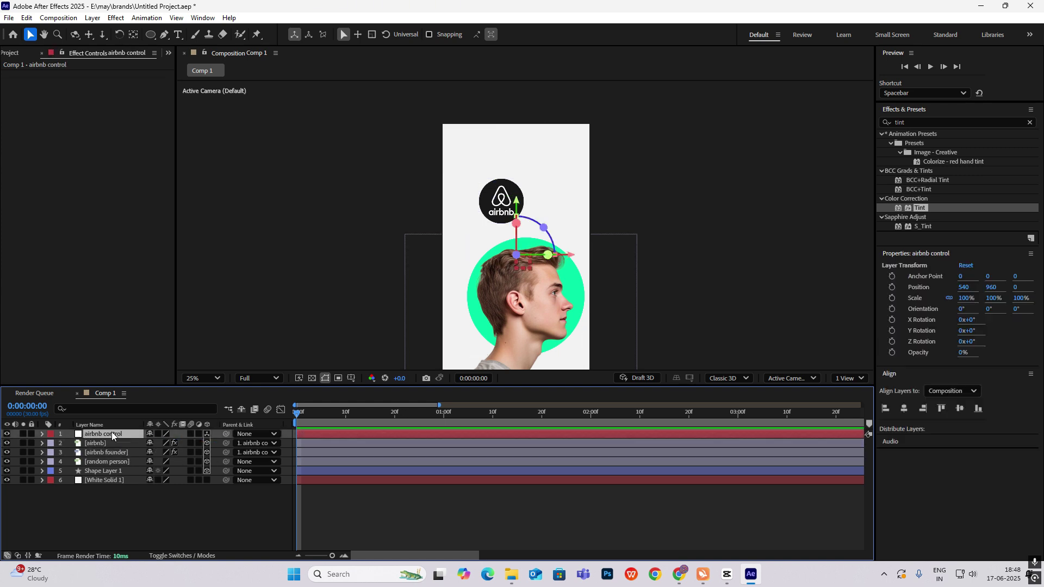
{"action": "key", "text": "r"}
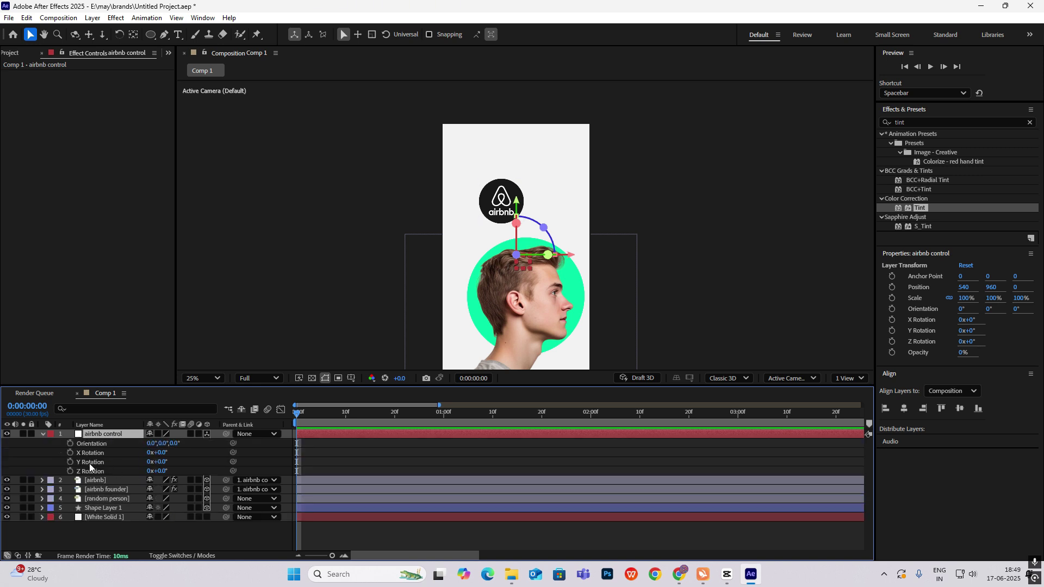
{"action": "left_click_drag", "start_coordinate": [161, 465], "coordinate": [257, 462]}
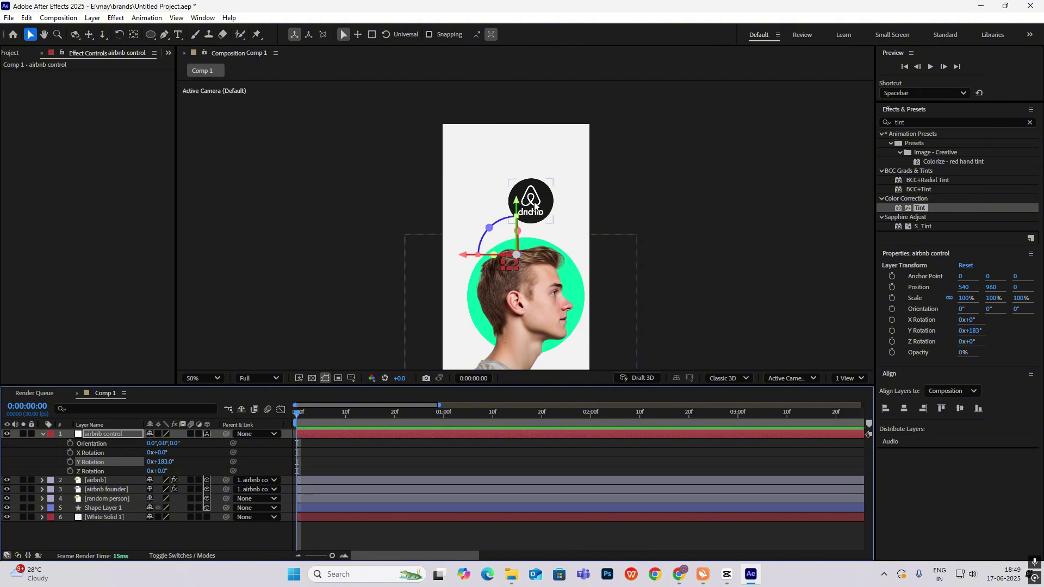
{"action": "scroll", "coordinate": [579, 199], "scroll_direction": "up", "scroll_amount": 1}
{"action": "left_click_drag", "start_coordinate": [578, 199], "coordinate": [543, 237]}
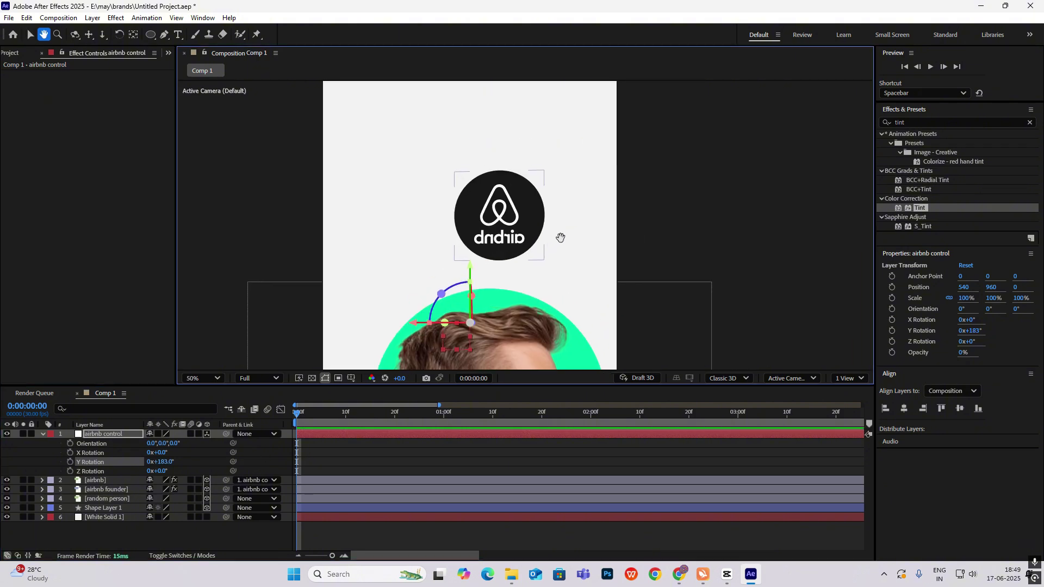
Step: Set the airbnb founder layer's Z position to 4 so the photo sits behind the logo in depth
{"action": "left_click", "coordinate": [98, 491]}
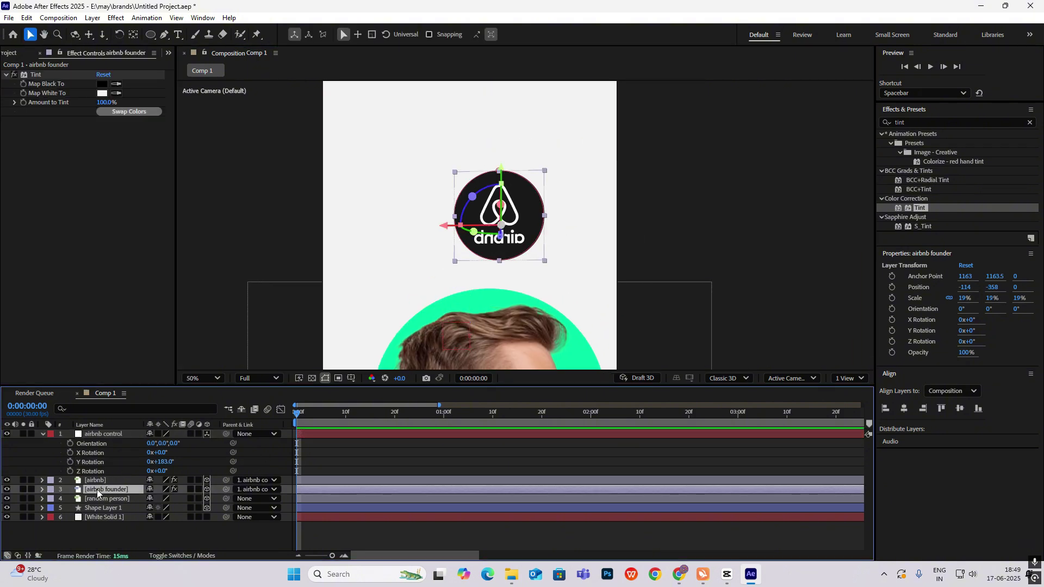
{"action": "key", "text": "p"}
{"action": "left_click_drag", "start_coordinate": [189, 499], "coordinate": [195, 503]}
{"action": "left_click", "coordinate": [237, 328]}
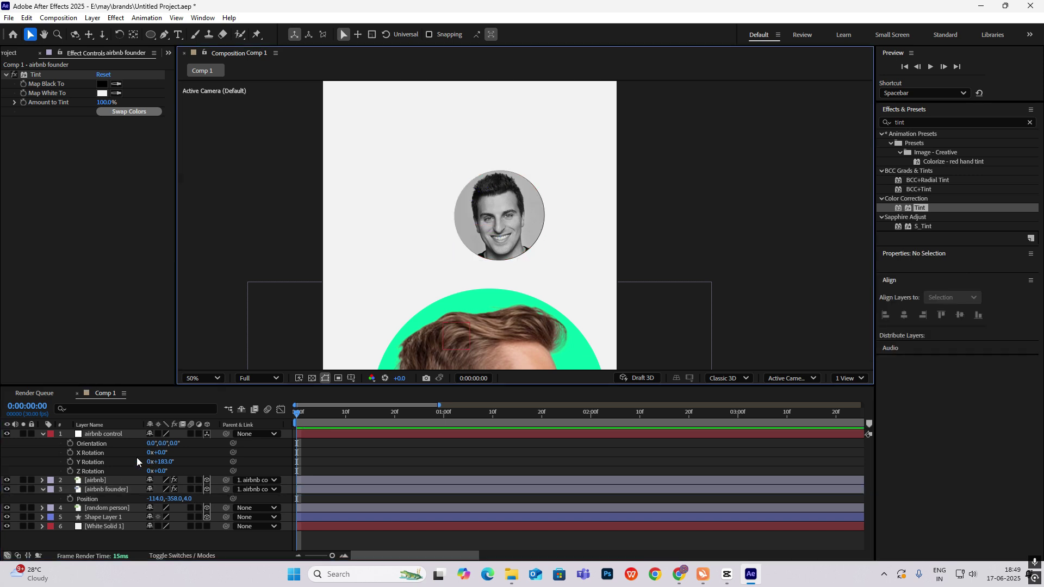
Step: Turn the airbnb control null to a Y Rotation of 1x+358° and move its anchor point onto the logo
{"action": "left_click", "coordinate": [166, 463]}
{"action": "left_click_drag", "start_coordinate": [187, 462], "coordinate": [246, 466]}
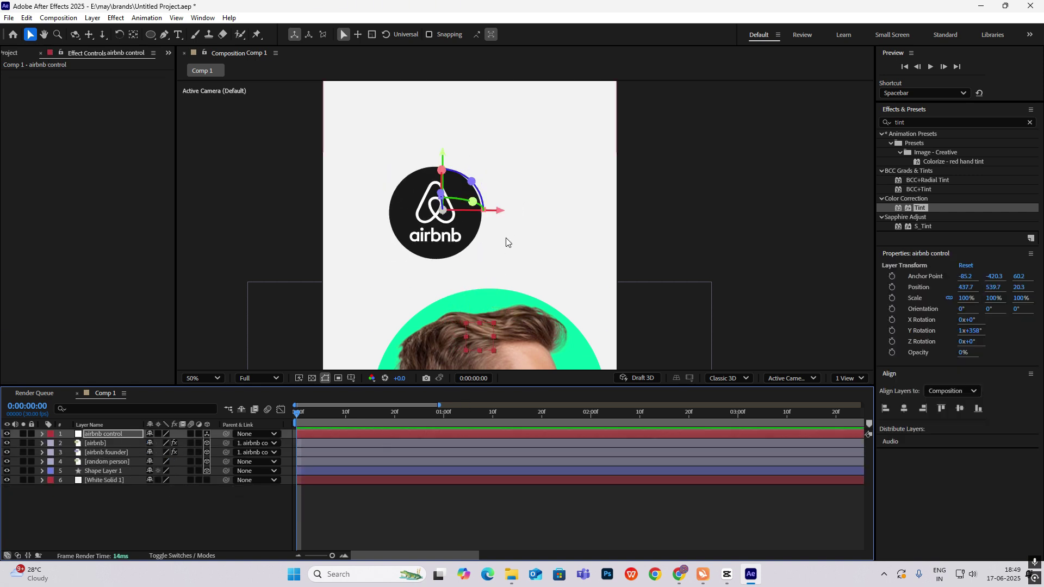
{"action": "key", "text": "comma"}
{"action": "left_click", "coordinate": [746, 211]}
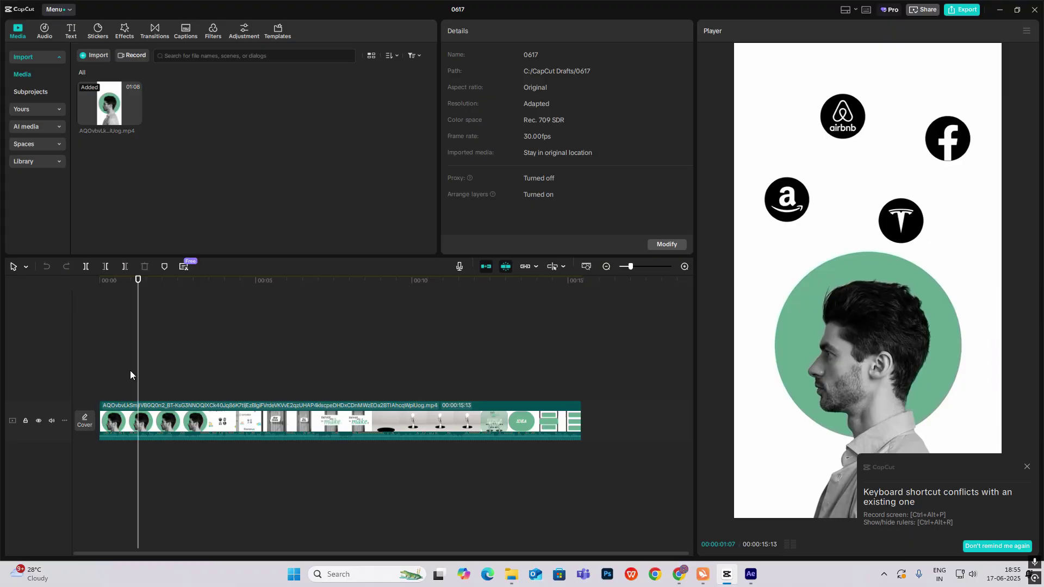
Step: Check the start of the reference video in CapCut, return to After Effects, and add a camera to the composition
{"action": "left_click_drag", "start_coordinate": [131, 374], "coordinate": [106, 401]}
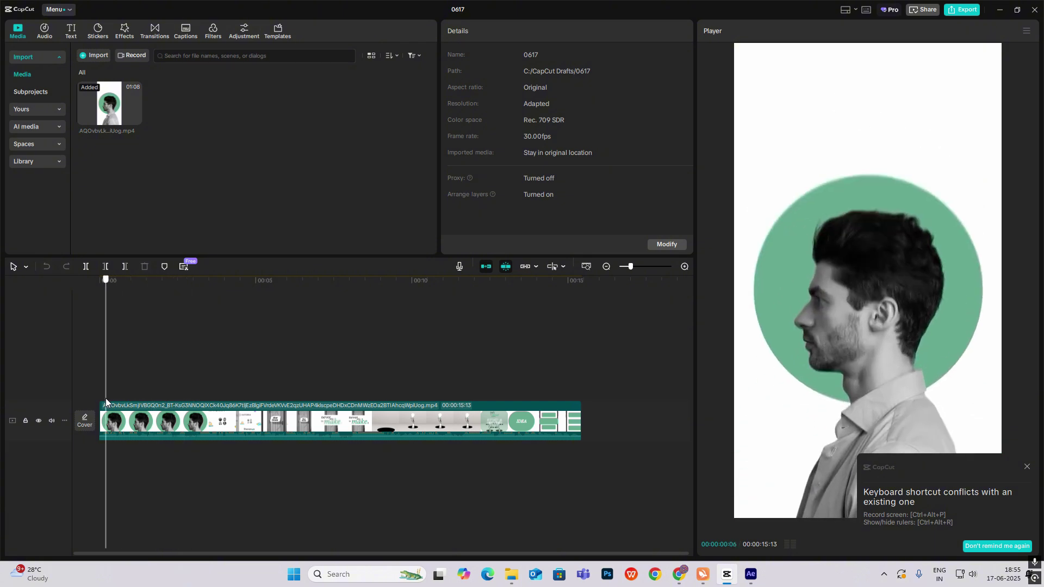
{"action": "left_click", "coordinate": [726, 575]}
{"action": "right_click", "coordinate": [190, 404]}
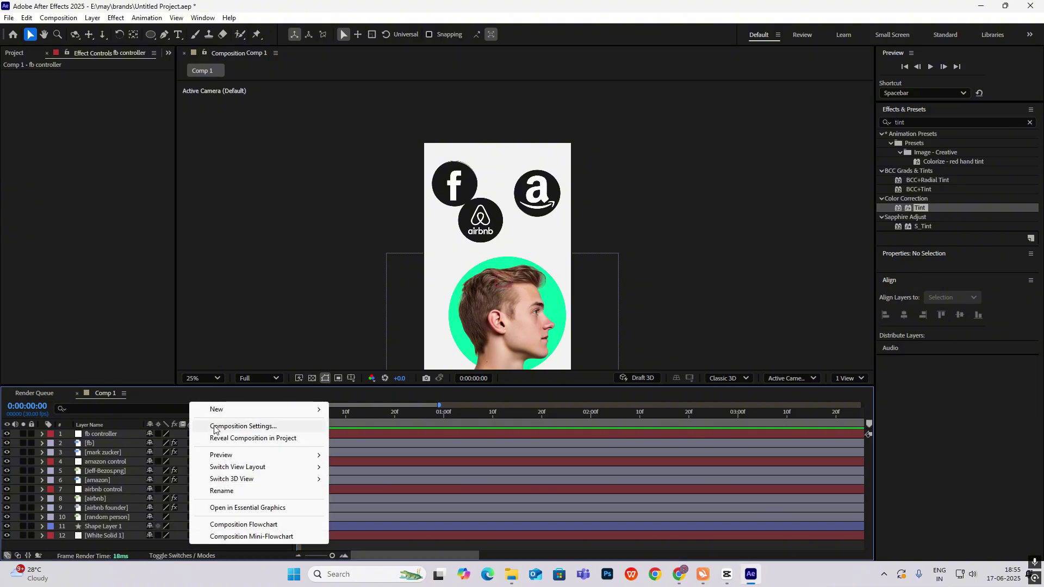
{"action": "mouse_move", "coordinate": [227, 414]}
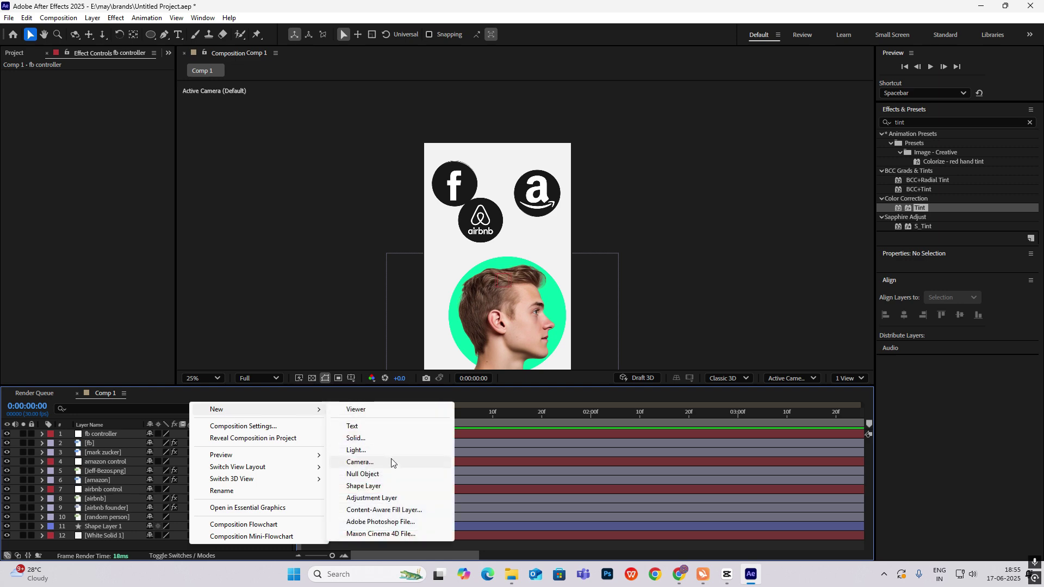
{"action": "left_click", "coordinate": [372, 463]}
{"action": "left_click", "coordinate": [654, 397]}
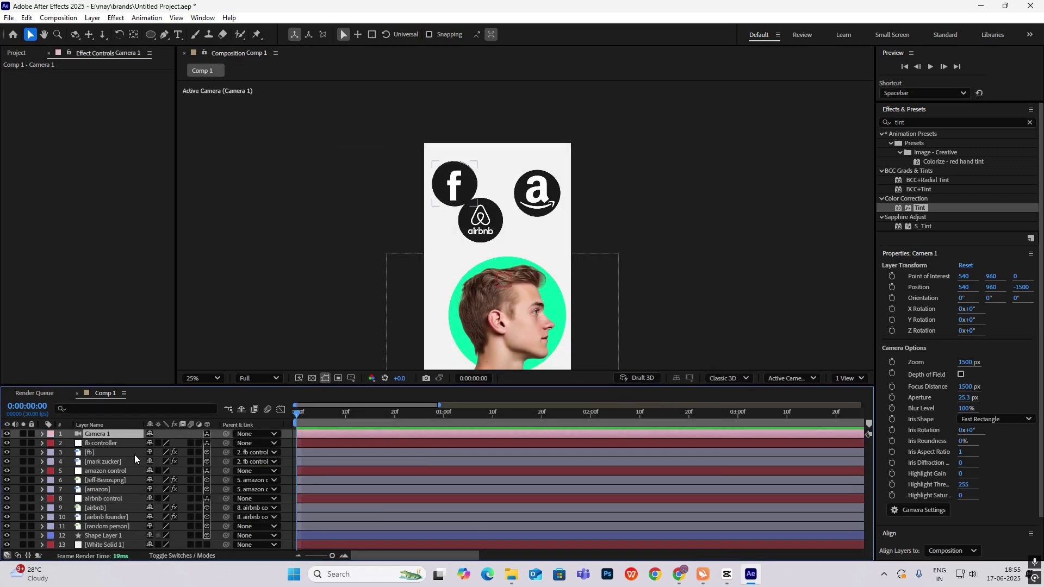
Step: Add a new null object above Camera 1 for controlling the camera
{"action": "right_click", "coordinate": [668, 263]}
{"action": "mouse_move", "coordinate": [719, 270]}
{"action": "left_click", "coordinate": [849, 334]}
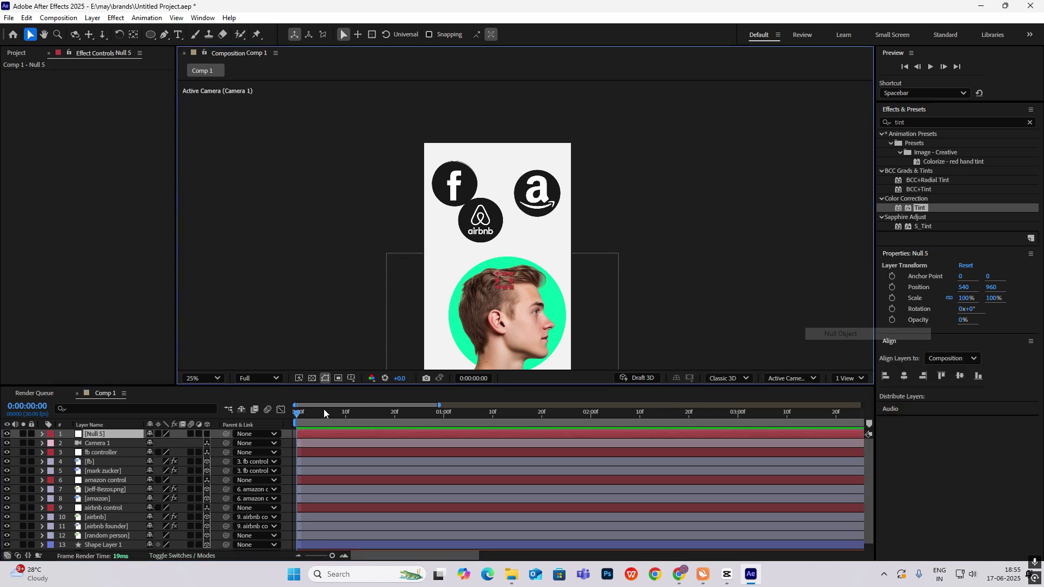
{"action": "double_click", "coordinate": [118, 436]}
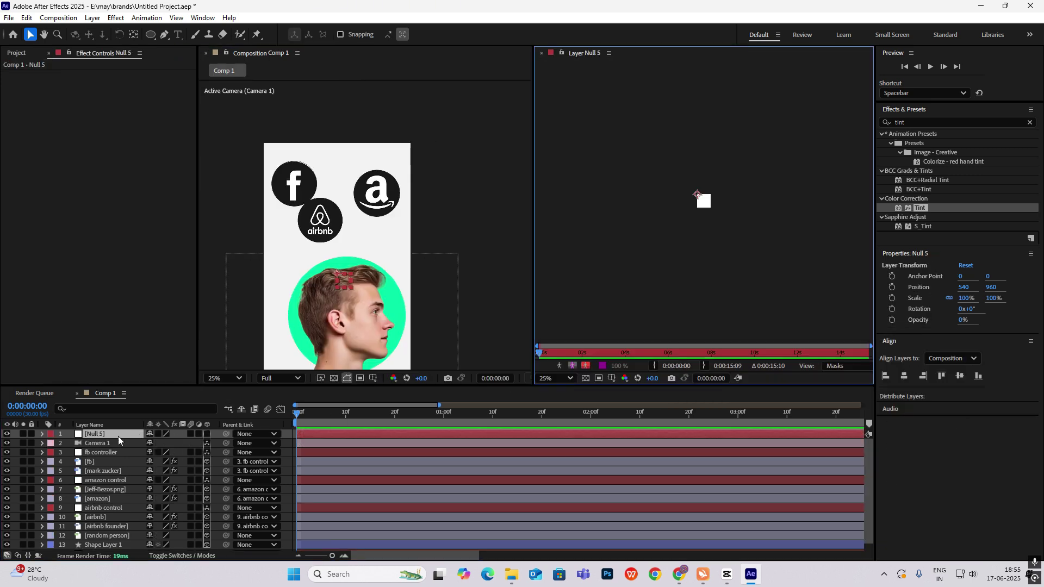
{"action": "left_click", "coordinate": [542, 53]}
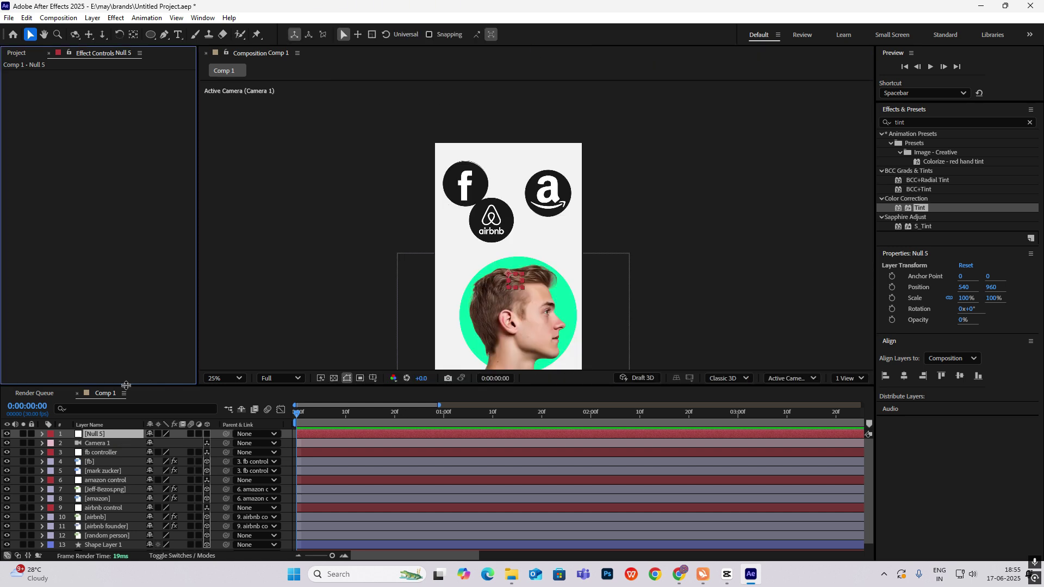
Step: Rename the new null cam control, make it 3D, and parent Camera 1 to it
{"action": "left_click", "coordinate": [93, 433]}
{"action": "key", "text": "Return"}
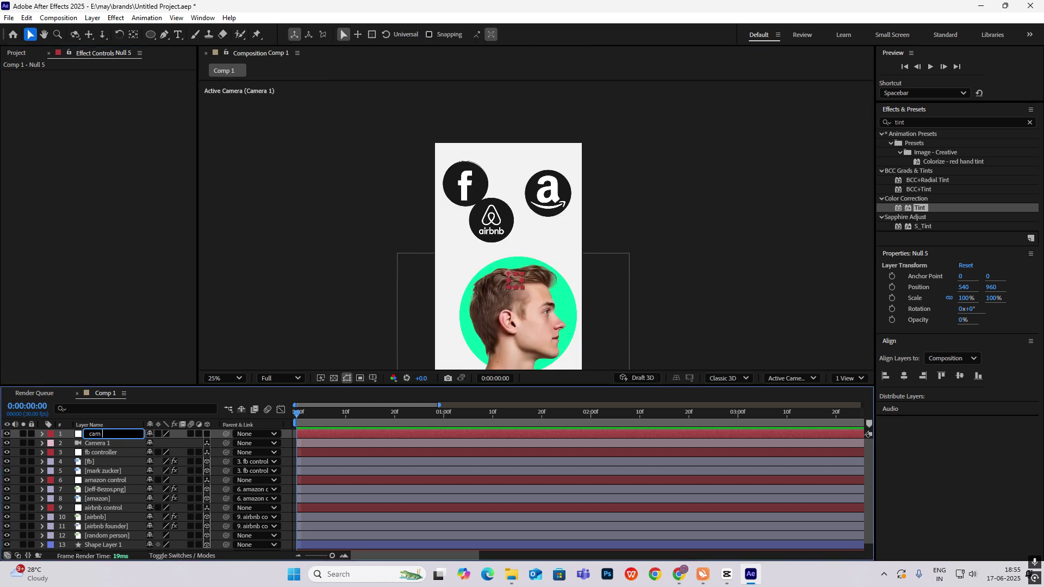
{"action": "type", "text": "cam control"}
{"action": "key", "text": "Return"}
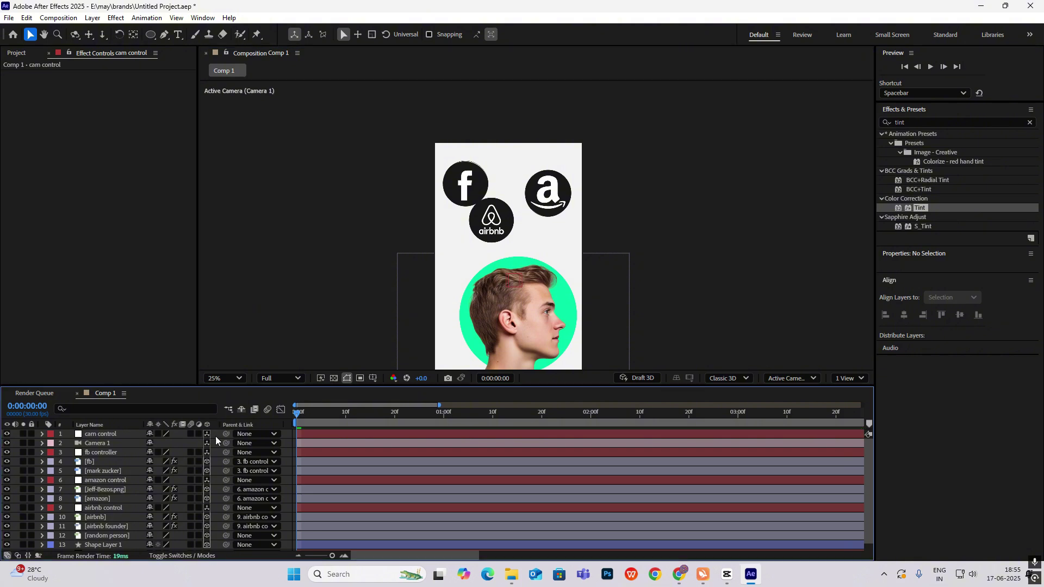
{"action": "left_click_drag", "start_coordinate": [226, 443], "coordinate": [106, 435]}
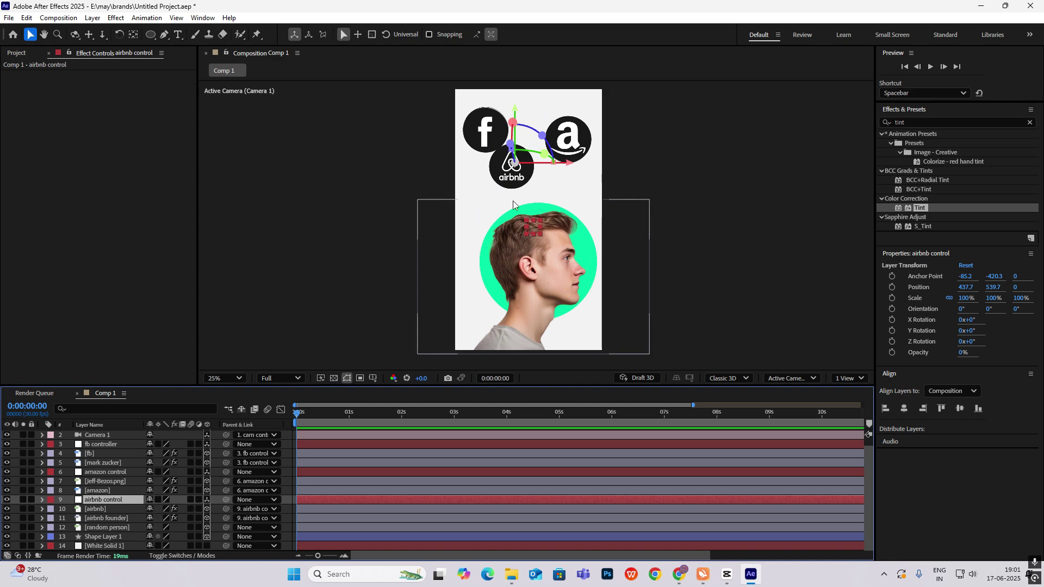
Step: Move the fb controller, amazon control and airbnb control nulls together down so the three logos sit over the portrait's head
{"action": "left_click", "coordinate": [735, 204]}
{"action": "left_click", "coordinate": [101, 500]}
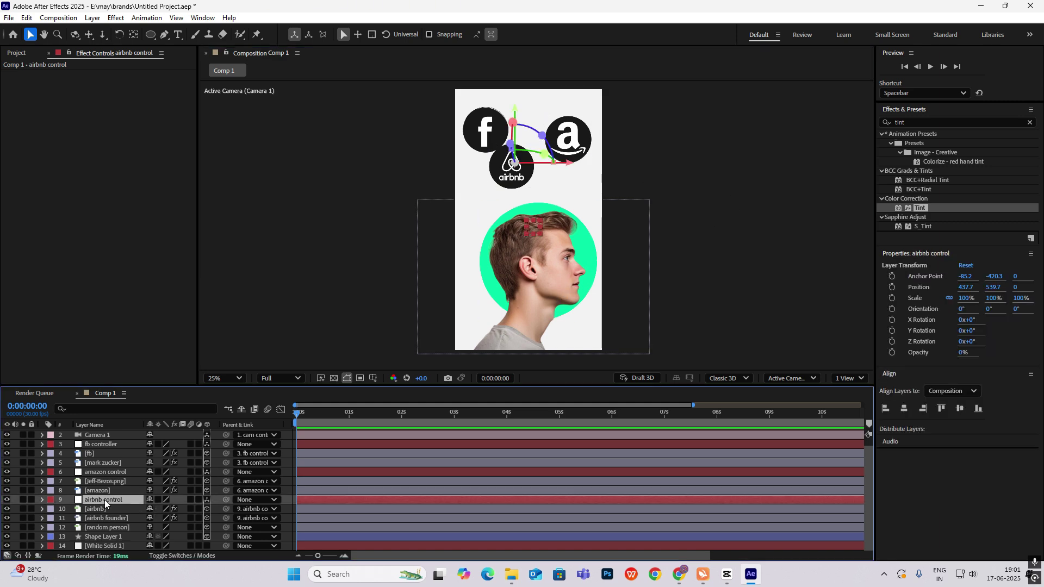
{"action": "scroll", "coordinate": [103, 500], "scroll_direction": "up", "scroll_amount": 1}
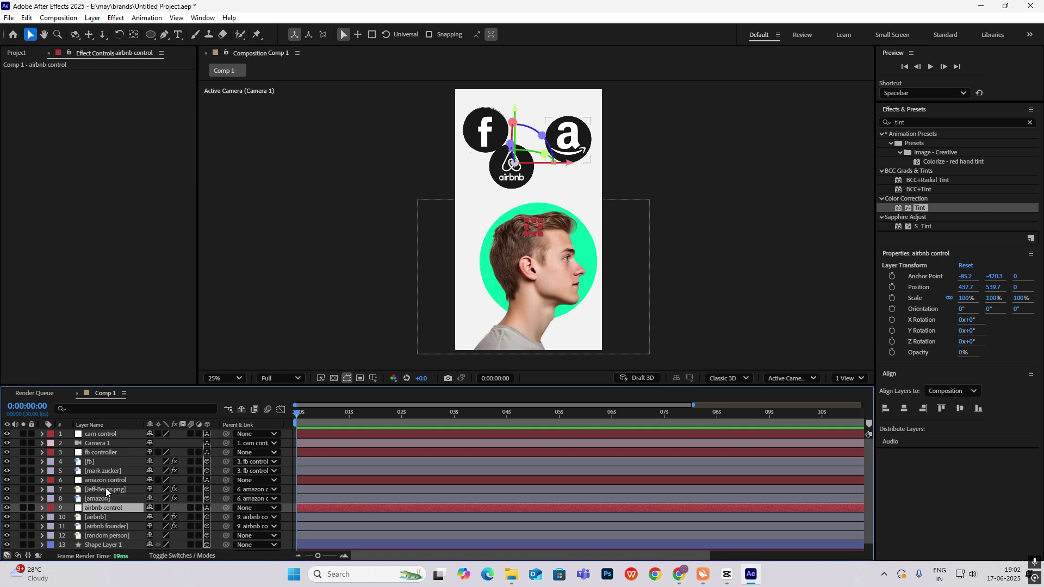
{"action": "left_click", "coordinate": [106, 480], "text": "ctrl"}
{"action": "left_click", "coordinate": [106, 451], "text": "ctrl"}
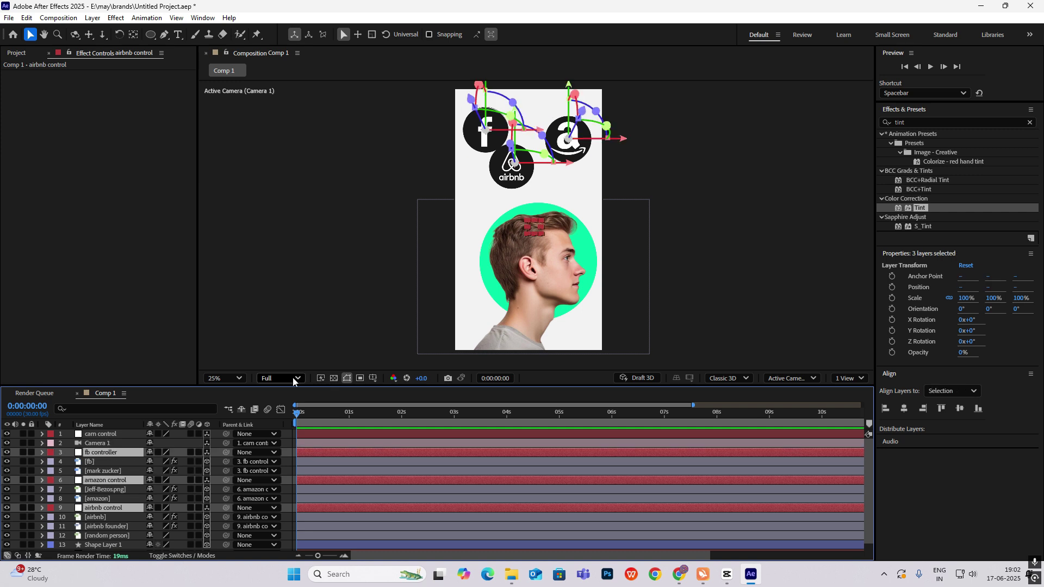
{"action": "left_click_drag", "start_coordinate": [514, 163], "coordinate": [519, 278]}
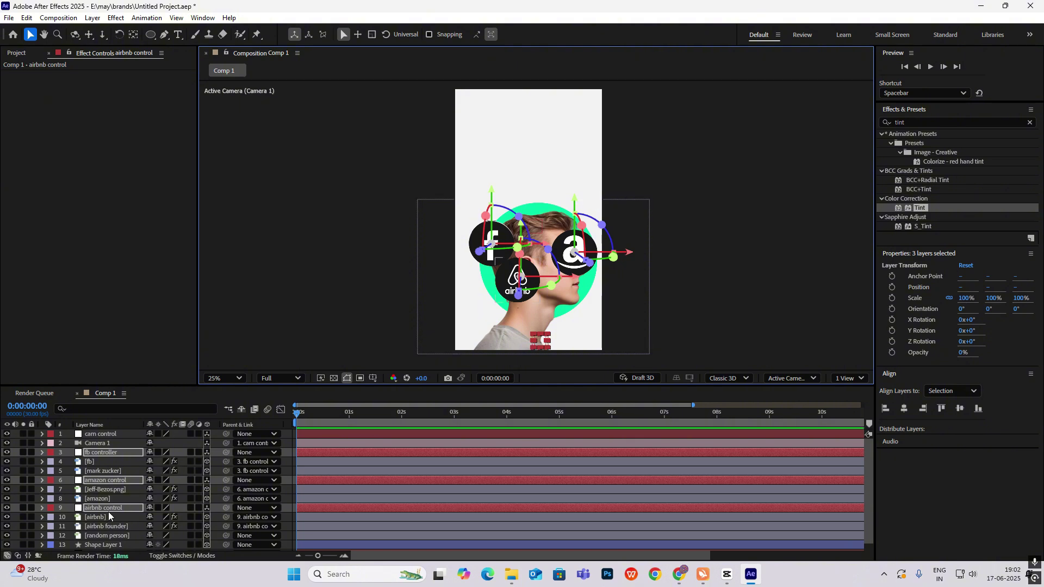
{"action": "scroll", "coordinate": [112, 489], "scroll_direction": "down", "scroll_amount": 1}
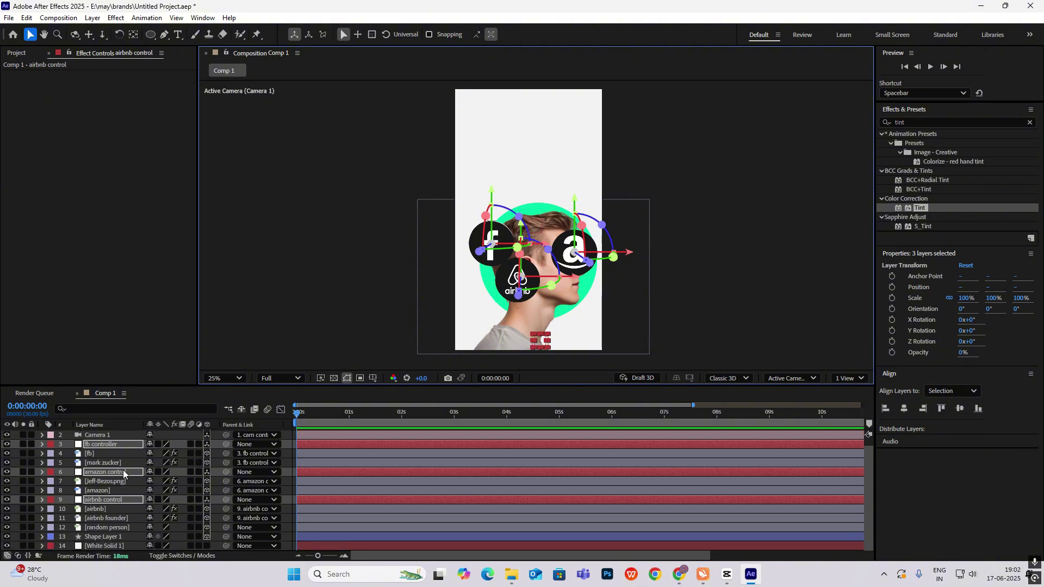
{"action": "left_click", "coordinate": [716, 233]}
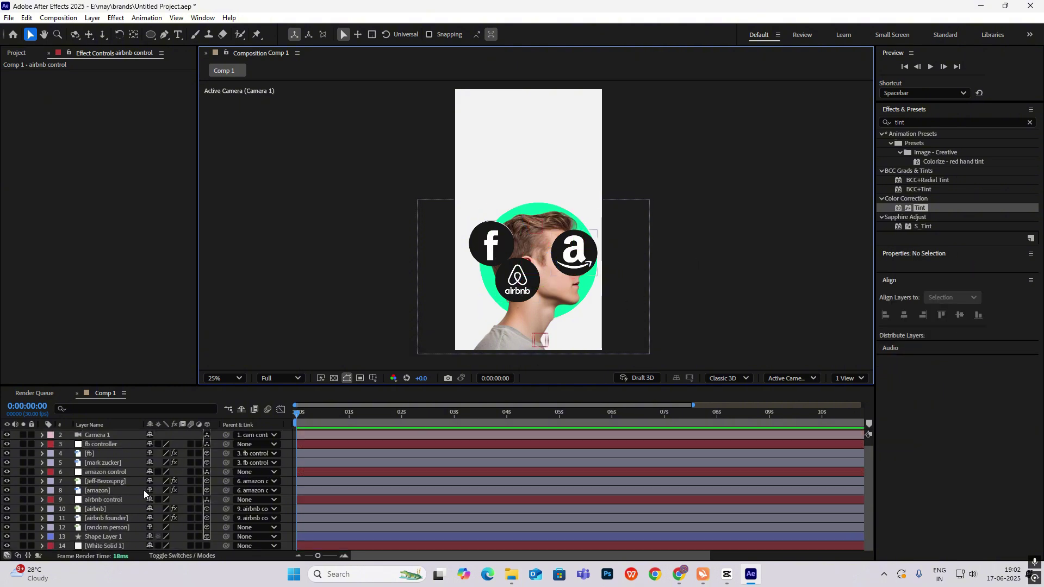
Step: Move the three logo control nulls with their logo and founder layers below Shape Layer 1, placing them behind the portrait and green circle
{"action": "scroll", "coordinate": [125, 471], "scroll_direction": "up", "scroll_amount": 1}
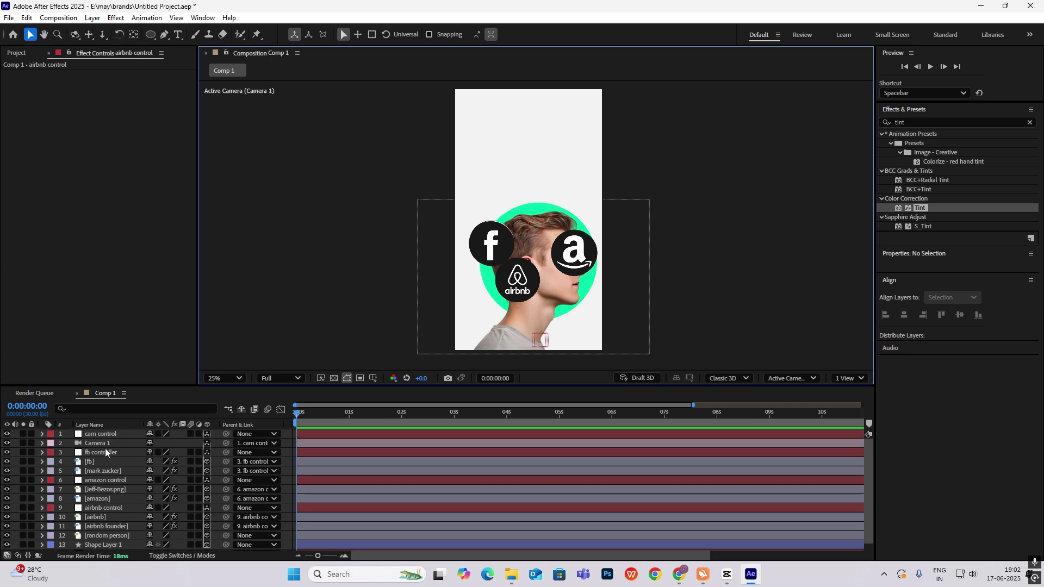
{"action": "left_click_drag", "start_coordinate": [103, 451], "coordinate": [101, 491]}
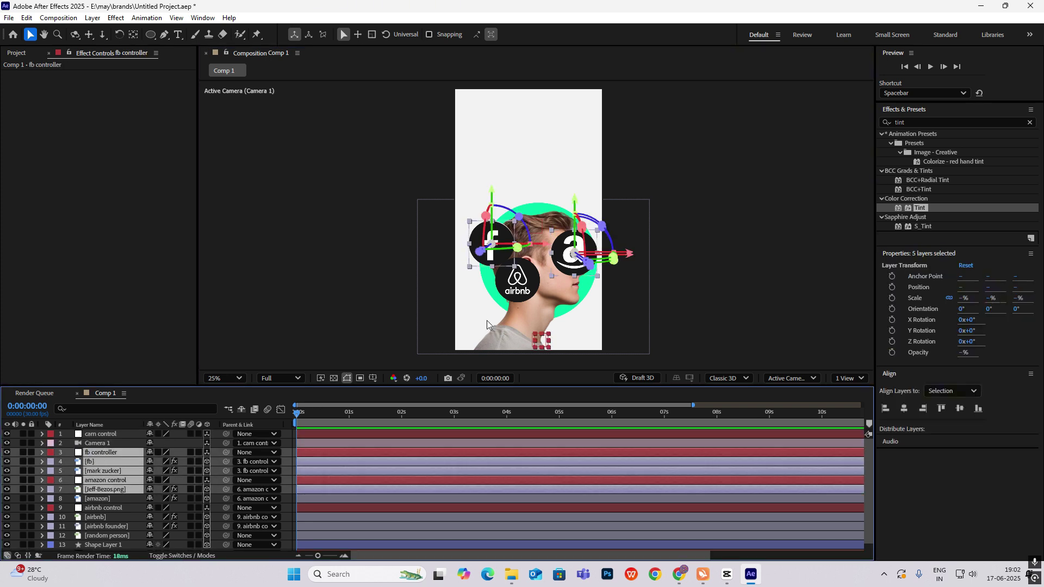
{"action": "left_click", "coordinate": [104, 499], "text": "ctrl"}
{"action": "left_click", "coordinate": [109, 509], "text": "ctrl"}
{"action": "left_click", "coordinate": [109, 517], "text": "ctrl"}
{"action": "left_click", "coordinate": [110, 526], "text": "ctrl"}
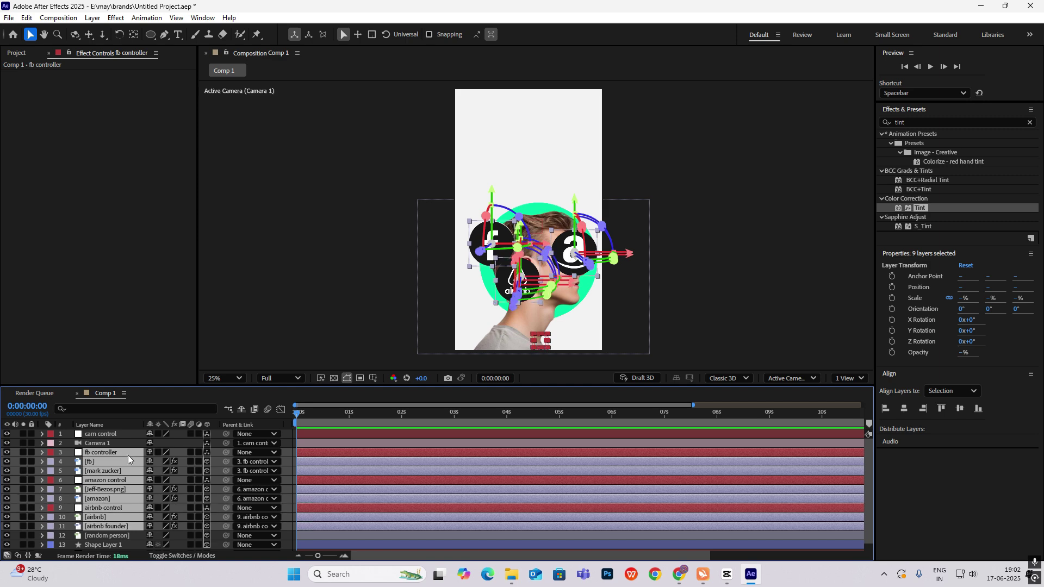
{"action": "left_click_drag", "start_coordinate": [127, 459], "coordinate": [116, 548]}
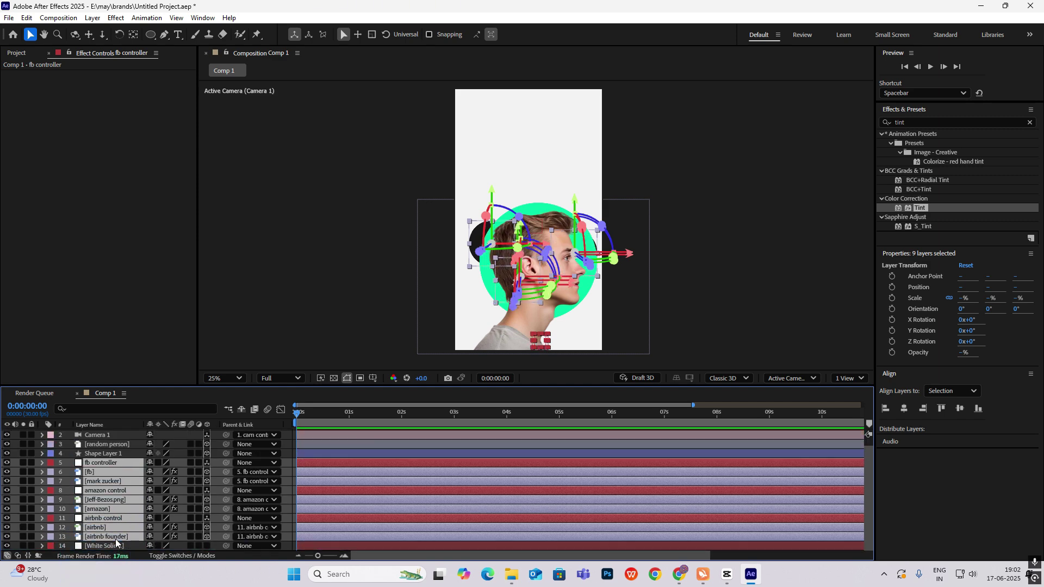
{"action": "left_click", "coordinate": [683, 230]}
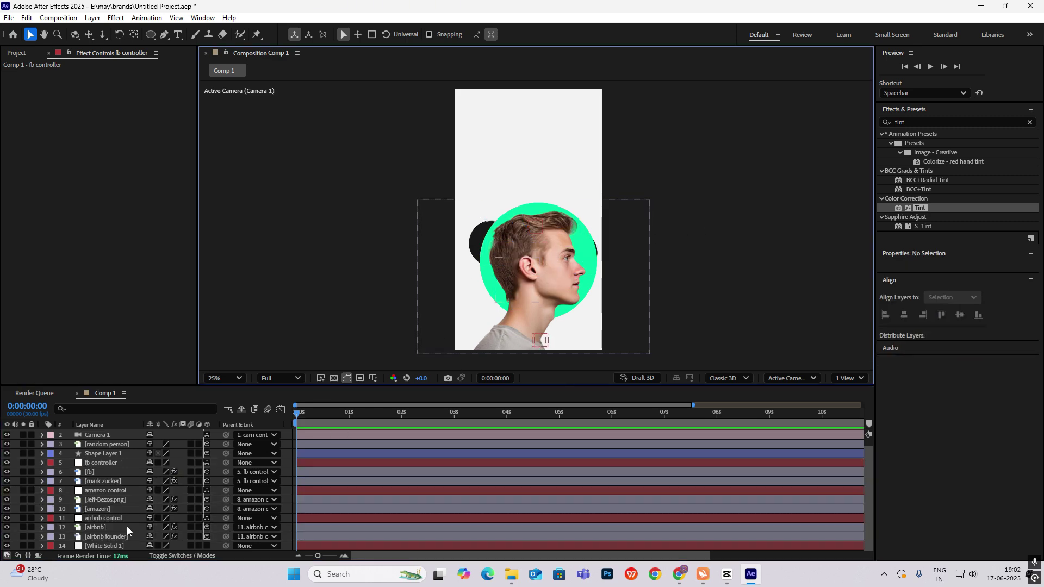
Step: Select the amazon control null behind the portrait for adjustment
{"action": "left_click", "coordinate": [112, 517]}
{"action": "left_click", "coordinate": [109, 490]}
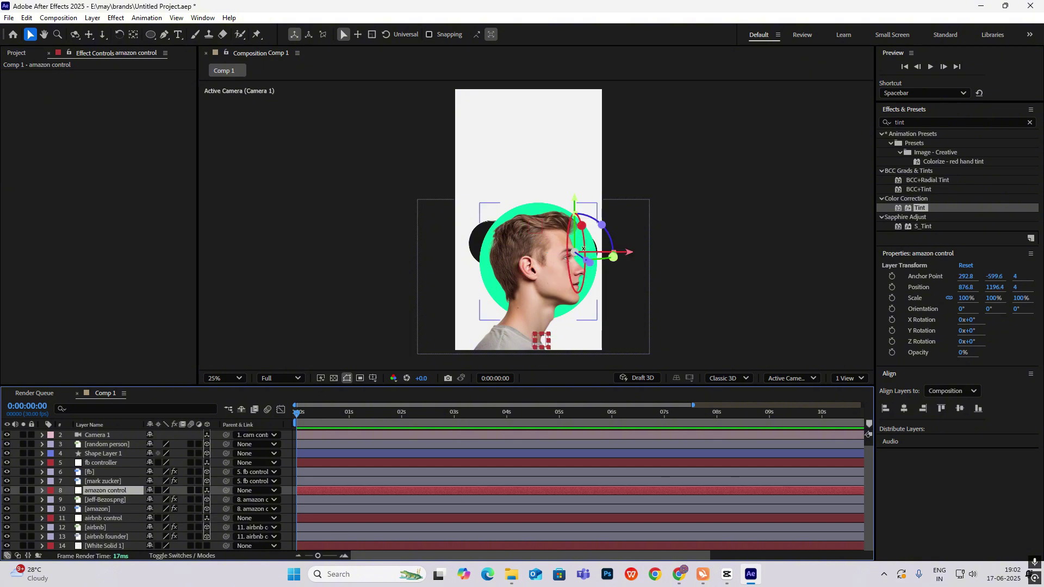
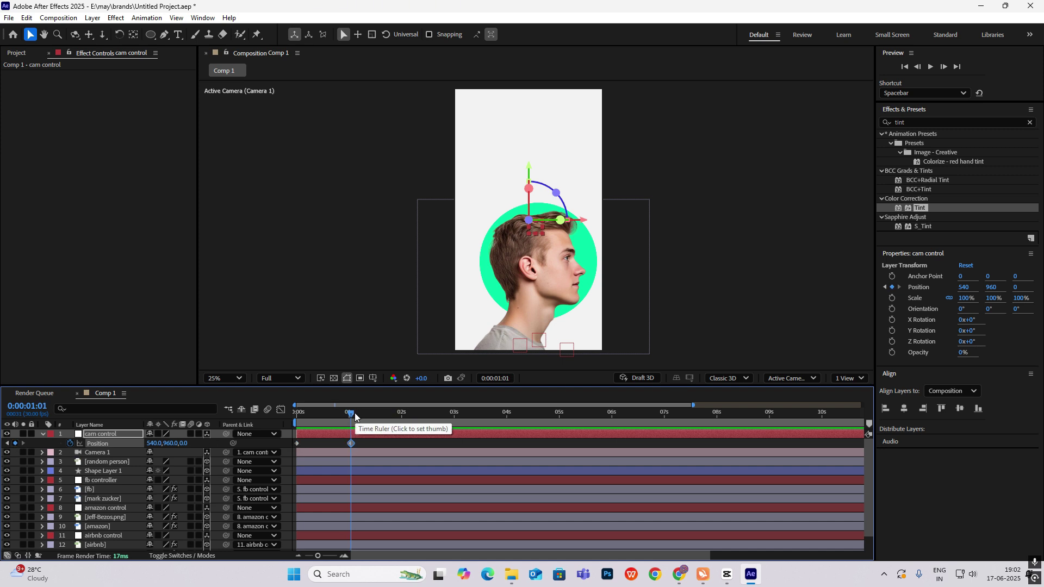
Step: Set the cam control null's Position keyframe at 0:00:01:01 to 540, 751, -296 and check the camera move
{"action": "mouse_move", "coordinate": [352, 416]}
{"action": "left_mouse_down"}
{"action": "mouse_move", "coordinate": [300, 422]}
{"action": "mouse_move", "coordinate": [349, 423]}
{"action": "left_mouse_up"}
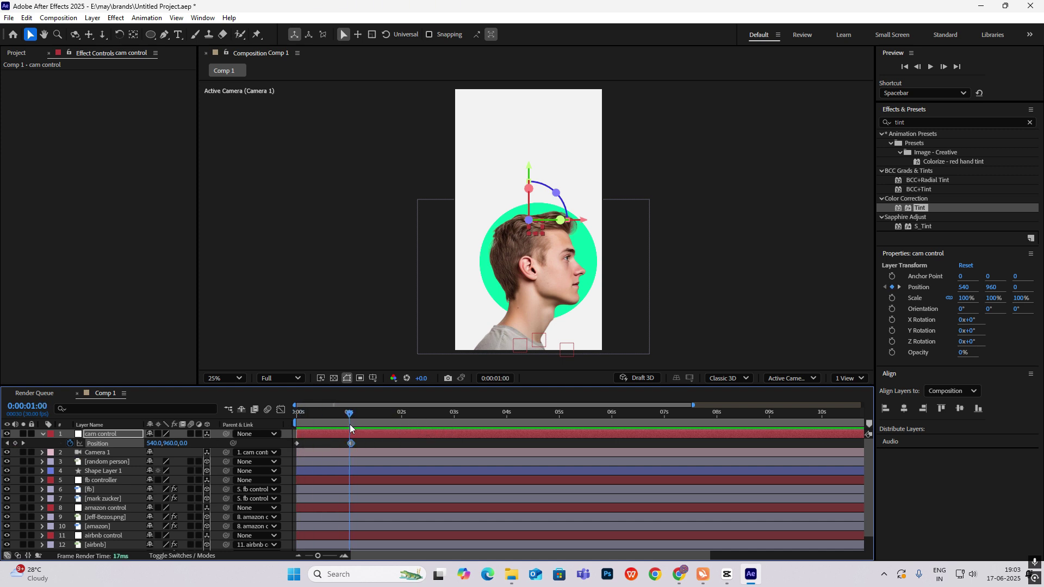
{"action": "left_click", "coordinate": [350, 424]}
{"action": "left_click_drag", "start_coordinate": [186, 443], "coordinate": [58, 478]}
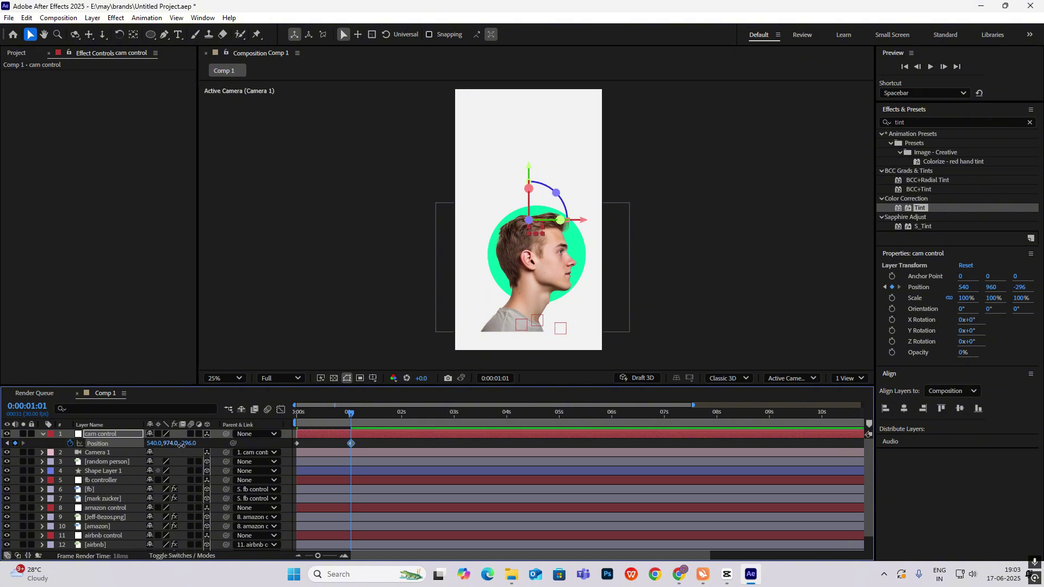
{"action": "left_click_drag", "start_coordinate": [181, 444], "coordinate": [16, 480]}
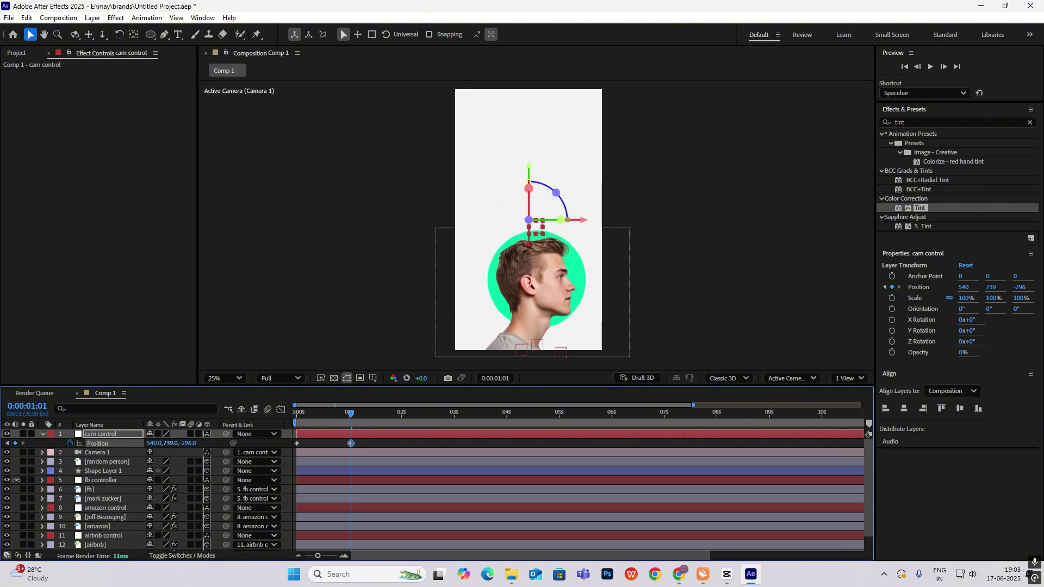
{"action": "left_click", "coordinate": [317, 419]}
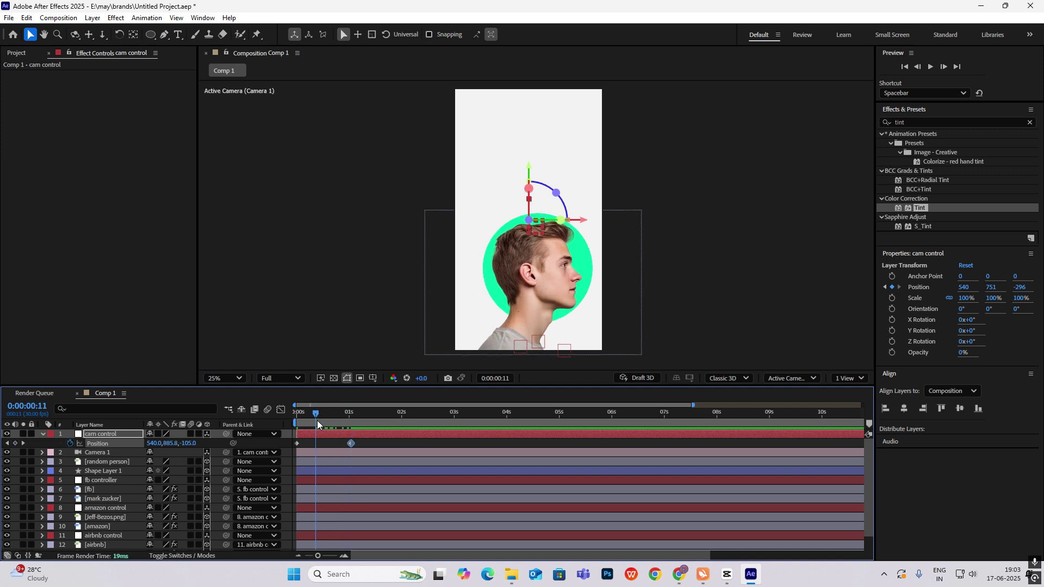
Step: Group the fb controller, amazon control and airbnb control nulls together below the Facebook and Amazon image layers and show their Position properties
{"action": "scroll", "coordinate": [124, 511], "scroll_direction": "down", "scroll_amount": 1}
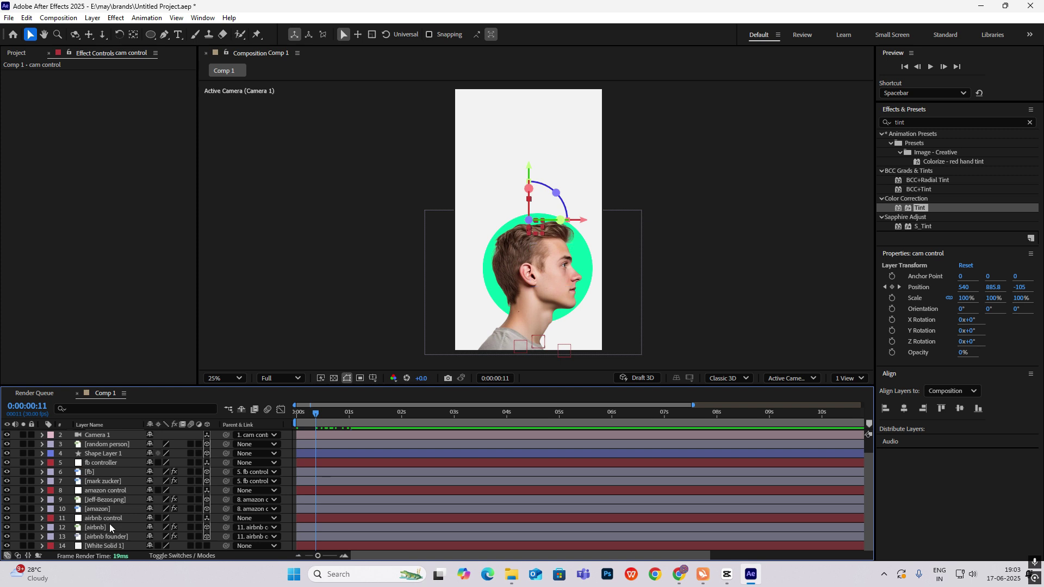
{"action": "left_click_drag", "start_coordinate": [105, 500], "coordinate": [102, 507]}
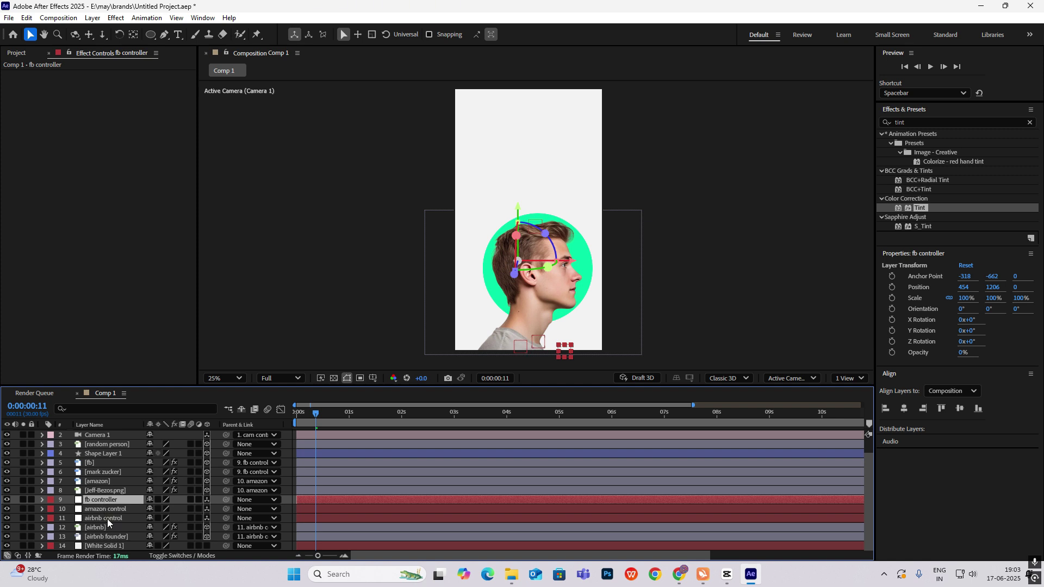
{"action": "left_click", "coordinate": [112, 509], "text": "ctrl"}
{"action": "left_click", "coordinate": [128, 517], "text": "ctrl"}
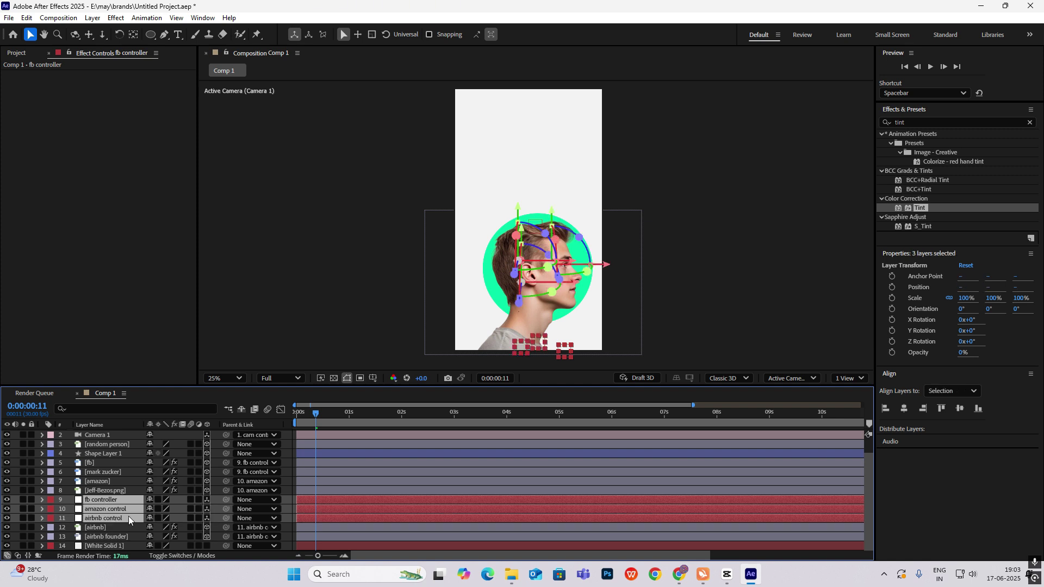
{"action": "key", "text": "p"}
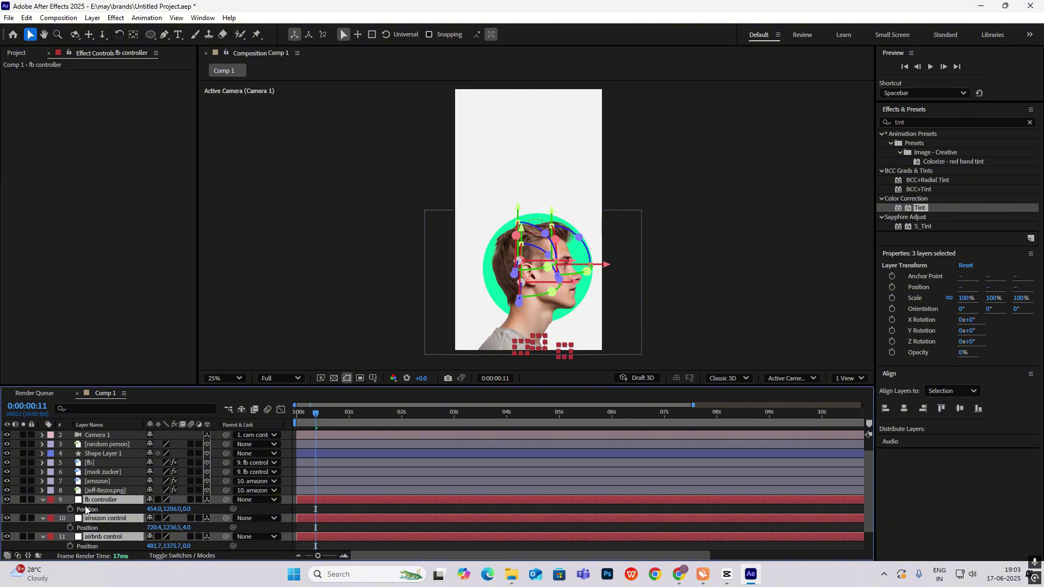
Step: Keyframe the three logo control nulls' Position at 0:00:00:11 and raise them together at 0:00:01:16 so the logos rise above the head
{"action": "left_click", "coordinate": [70, 509]}
{"action": "left_click_drag", "start_coordinate": [315, 416], "coordinate": [377, 432]}
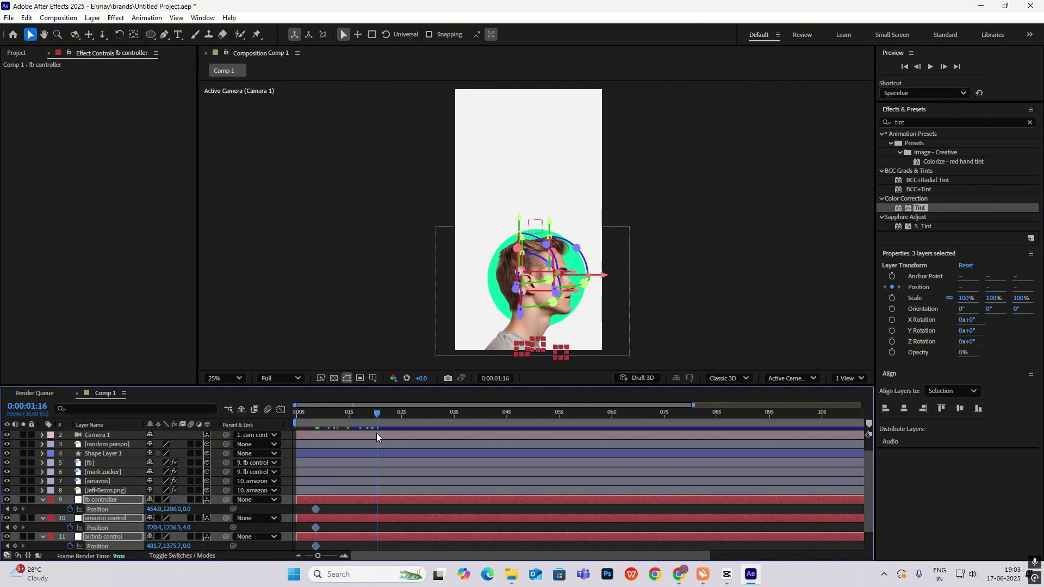
{"action": "left_click_drag", "start_coordinate": [173, 509], "coordinate": [2, 511]}
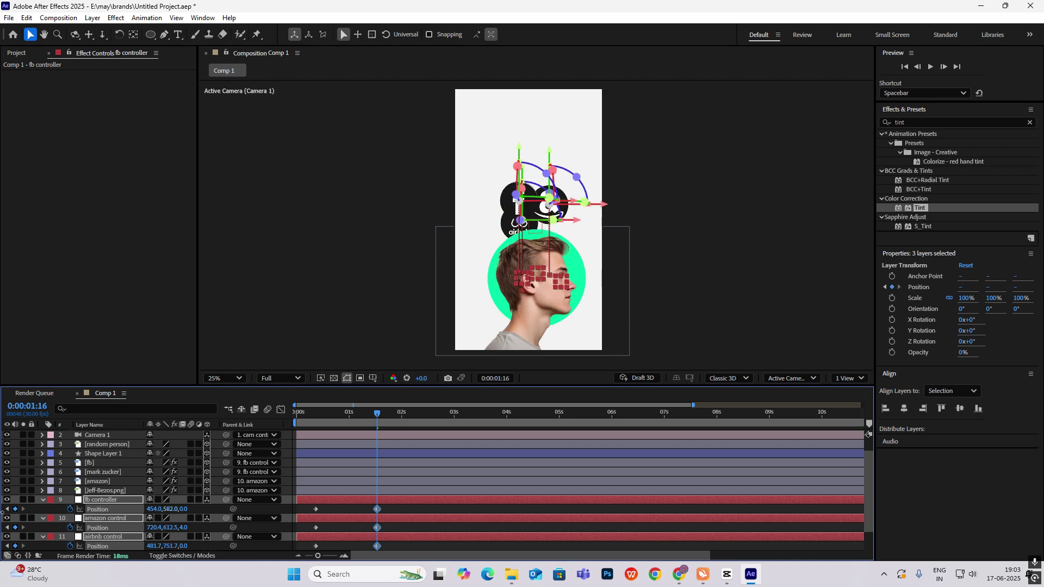
Step: Spread the logos at 0:00:01:16, placing fb controller at 114, -65.3, amazon control at 955.6, -92.5 and airbnb control at 577.5, 324.8
{"action": "left_click_drag", "start_coordinate": [519, 220], "coordinate": [477, 127]}
{"action": "left_click", "coordinate": [521, 145]}
{"action": "left_click", "coordinate": [521, 161]}
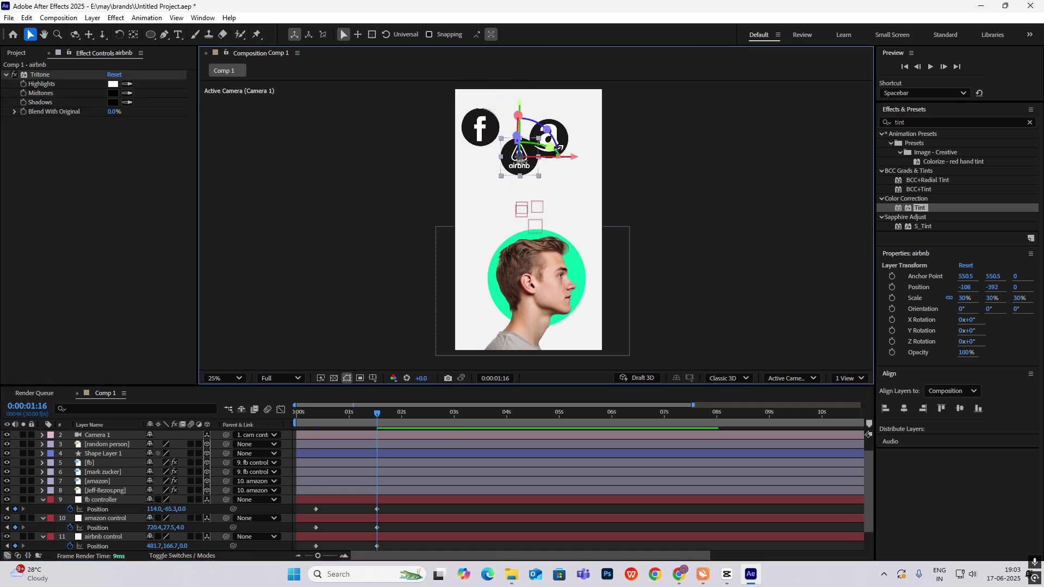
{"action": "left_click", "coordinate": [118, 518]}
{"action": "left_click_drag", "start_coordinate": [549, 136], "coordinate": [576, 124]}
{"action": "left_click", "coordinate": [111, 536]}
{"action": "left_click_drag", "start_coordinate": [520, 153], "coordinate": [531, 170]}
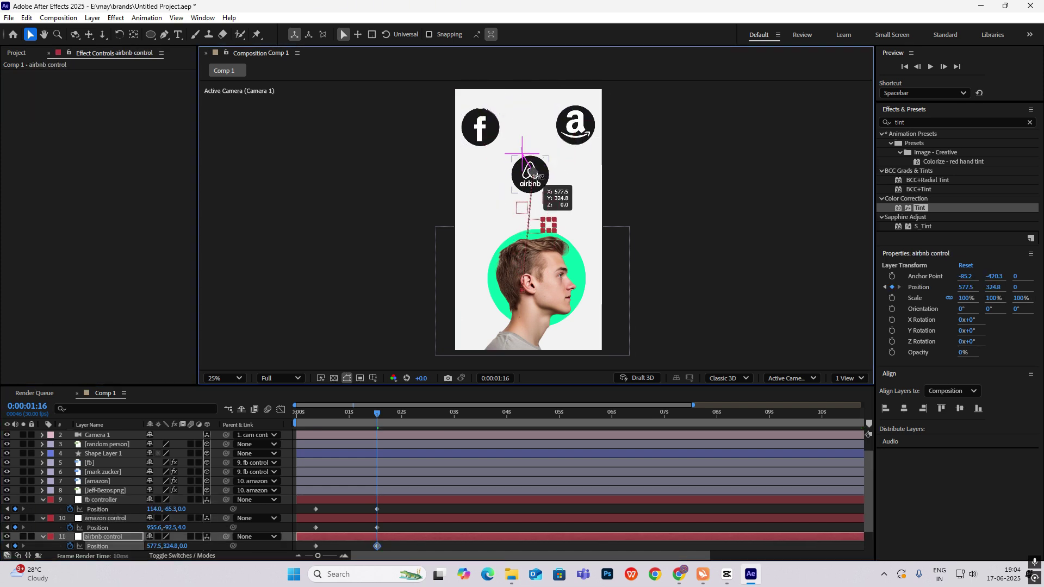
{"action": "left_click", "coordinate": [631, 188]}
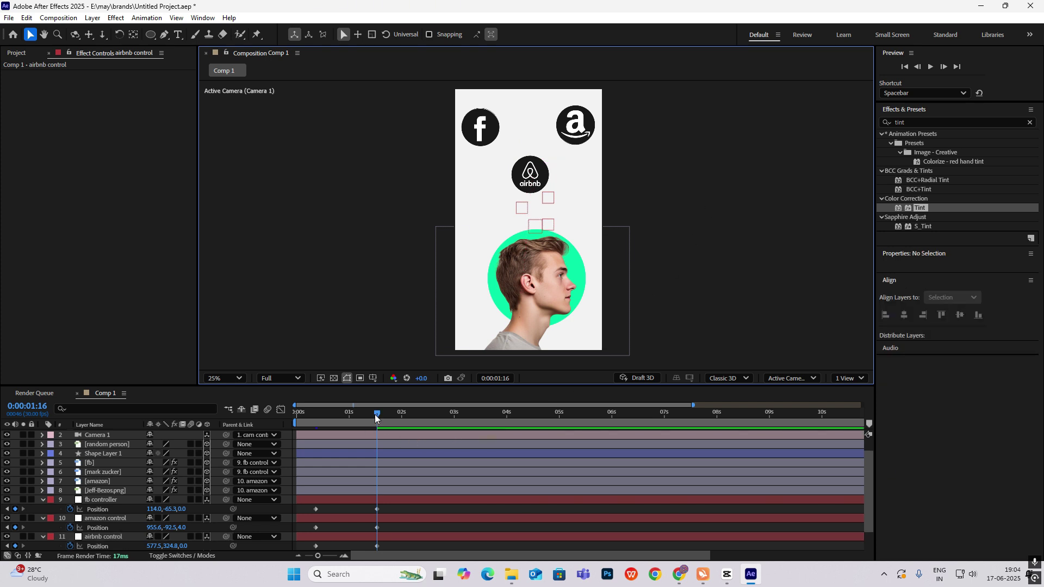
Step: Ease the cam control and three logo nulls' Position keyframes into a fast start and slow finish in the Graph Editor, and preview the animation
{"action": "left_click_drag", "start_coordinate": [375, 416], "coordinate": [292, 585]}
{"action": "scroll", "coordinate": [388, 521], "scroll_direction": "up", "scroll_amount": 2}
{"action": "scroll", "coordinate": [400, 491], "scroll_direction": "up", "scroll_amount": 2}
{"action": "left_click_drag", "start_coordinate": [423, 439], "coordinate": [273, 570]}
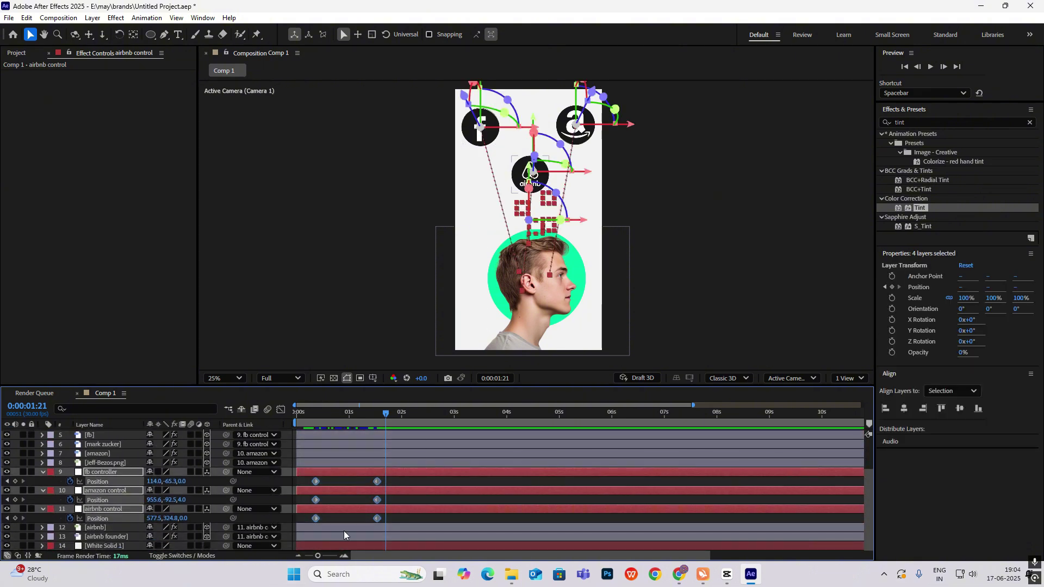
{"action": "left_click", "coordinate": [281, 409]}
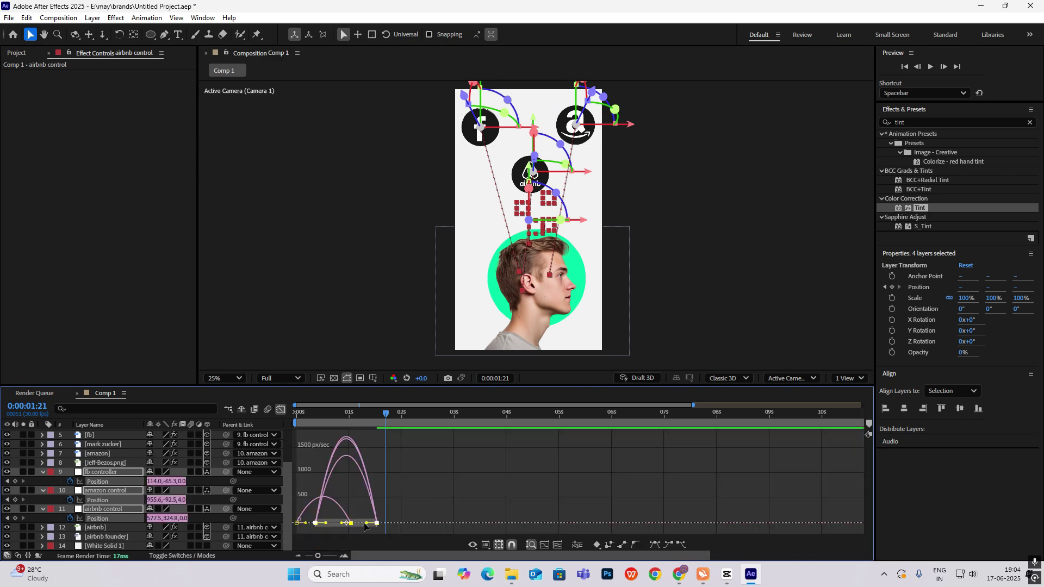
{"action": "left_click_drag", "start_coordinate": [365, 523], "coordinate": [339, 524]}
{"action": "left_click", "coordinate": [281, 409]}
{"action": "key", "text": "Home"}
{"action": "key", "text": "space"}
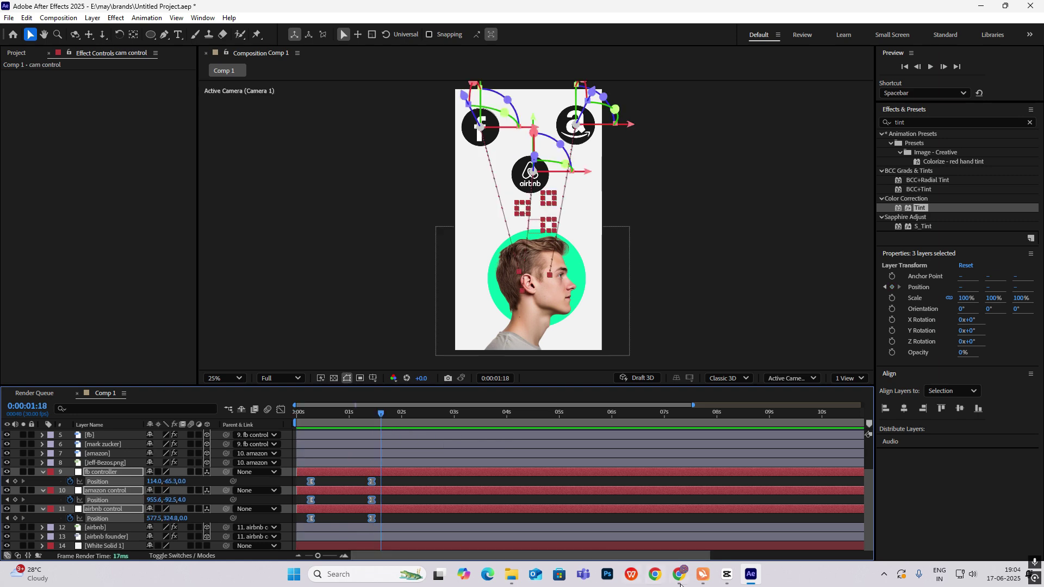
Step: Switch to CapCut to examine the reference video's camera movement, and return to After Effects
{"action": "left_click", "coordinate": [727, 574]}
{"action": "left_click_drag", "start_coordinate": [129, 380], "coordinate": [125, 459]}
{"action": "left_click", "coordinate": [751, 574]}
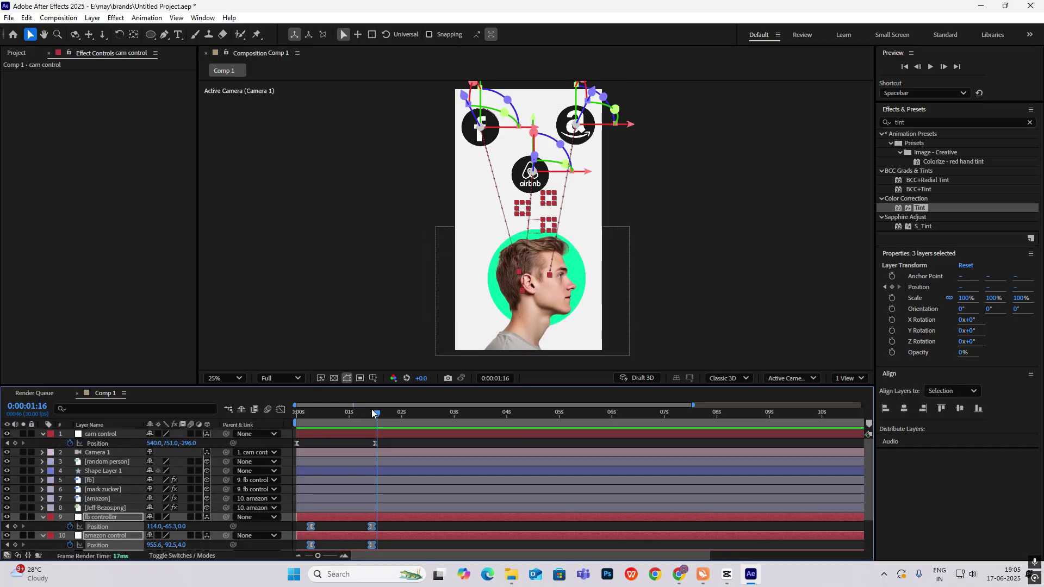
Step: Duplicate the cam control null, delete the duplicate's Position keyframes, and parent the original cam control to it
{"action": "left_click", "coordinate": [115, 433]}
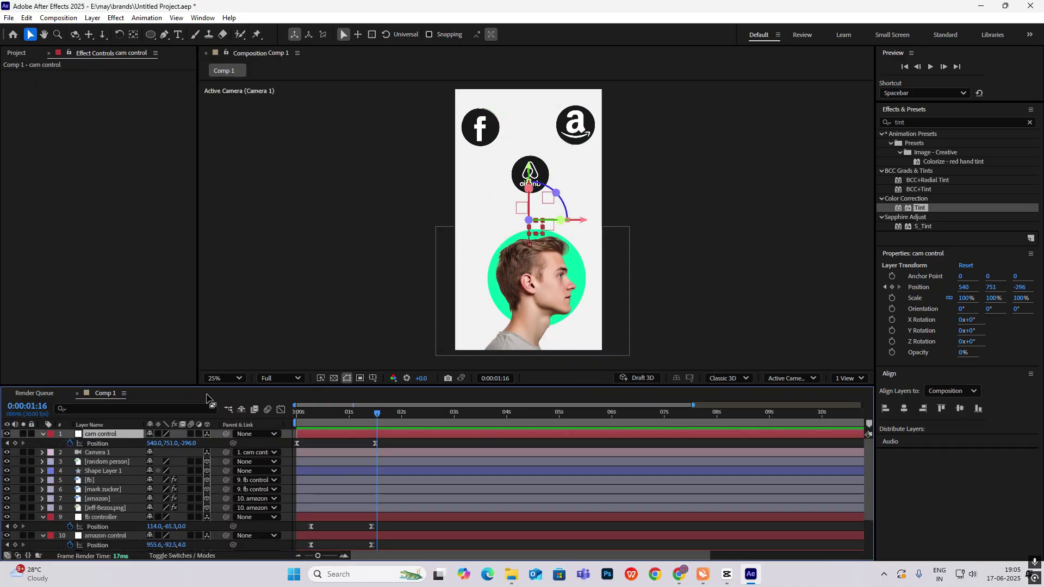
{"action": "key", "text": "ctrl+d"}
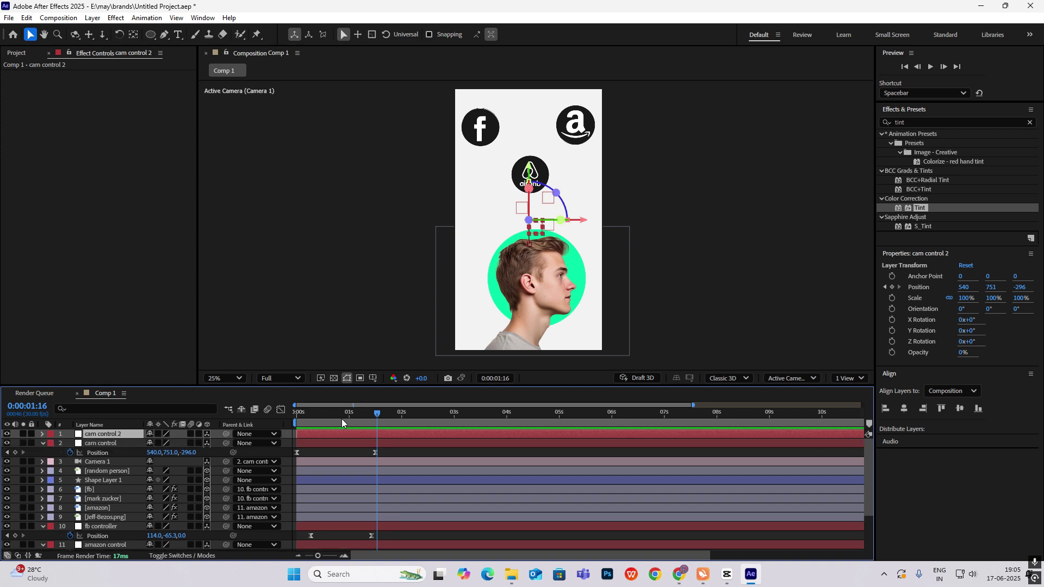
{"action": "key", "text": "u"}
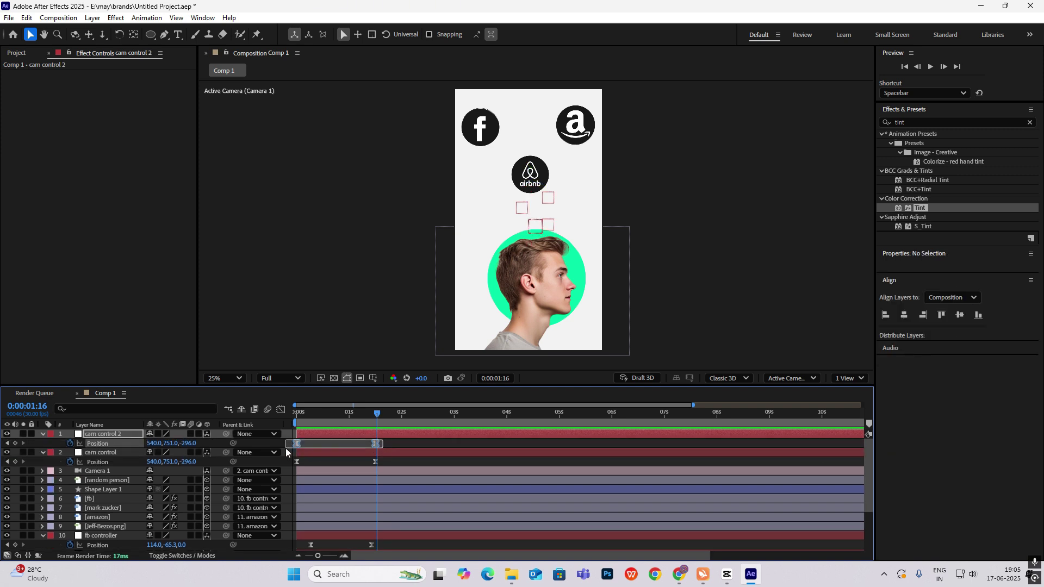
{"action": "key", "text": "Delete"}
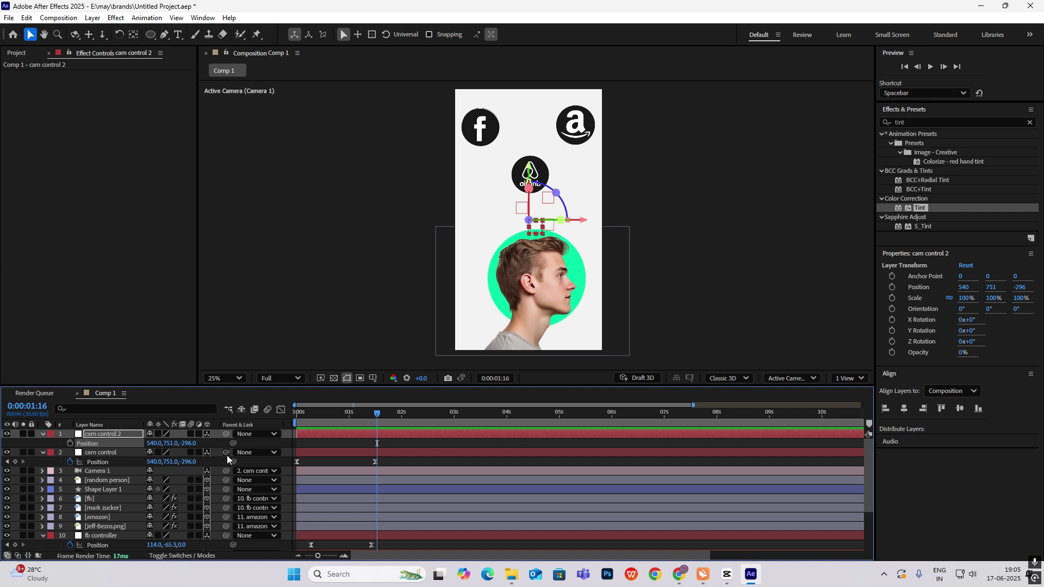
{"action": "left_click_drag", "start_coordinate": [226, 454], "coordinate": [107, 432]}
Step: Keyframe cam control 2's Position at 0:00:01:12 and set it to 540, -13, 215 at 0:00:02:15
{"action": "left_click_drag", "start_coordinate": [372, 417], "coordinate": [371, 418]}
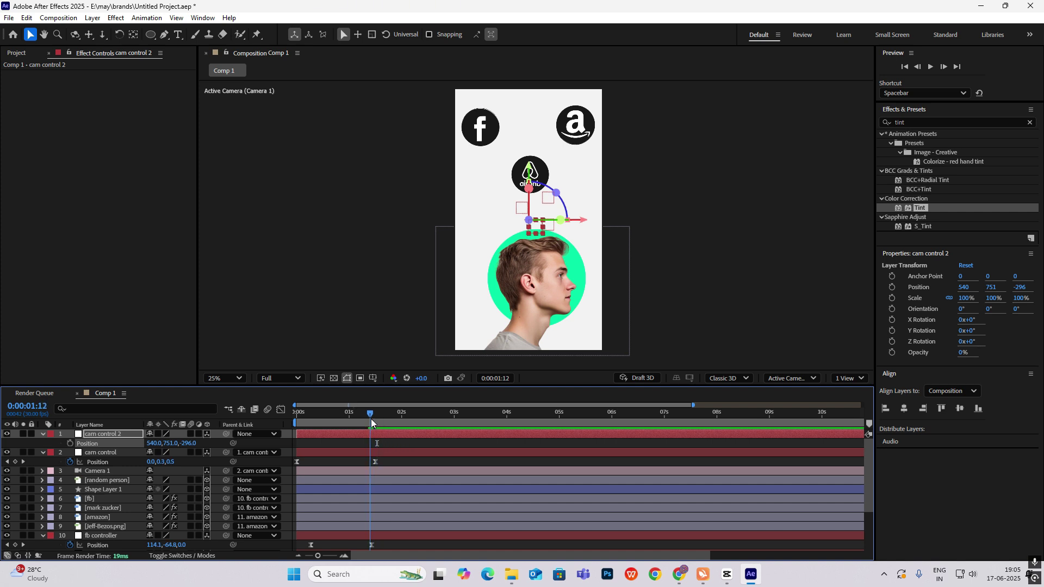
{"action": "left_click", "coordinate": [71, 443]}
{"action": "left_click_drag", "start_coordinate": [379, 416], "coordinate": [428, 417]}
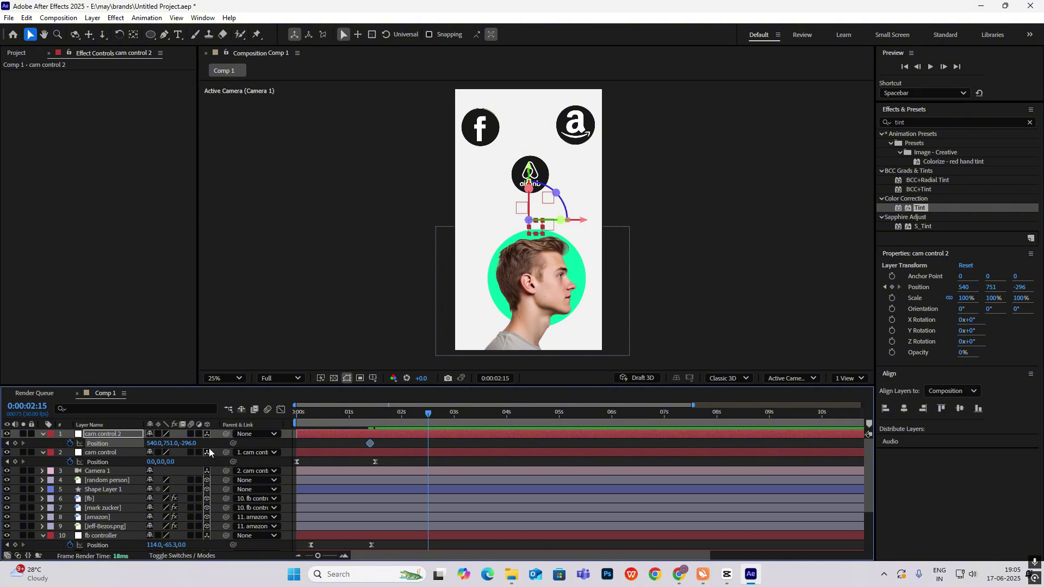
{"action": "left_click_drag", "start_coordinate": [194, 444], "coordinate": [469, 450]}
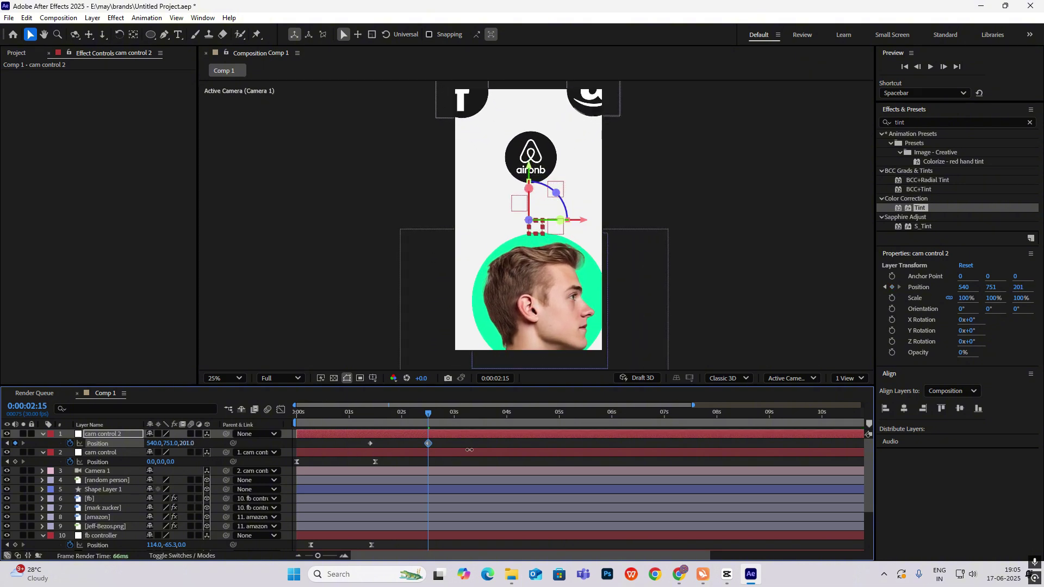
{"action": "left_click_drag", "start_coordinate": [159, 446], "coordinate": [1, 451]}
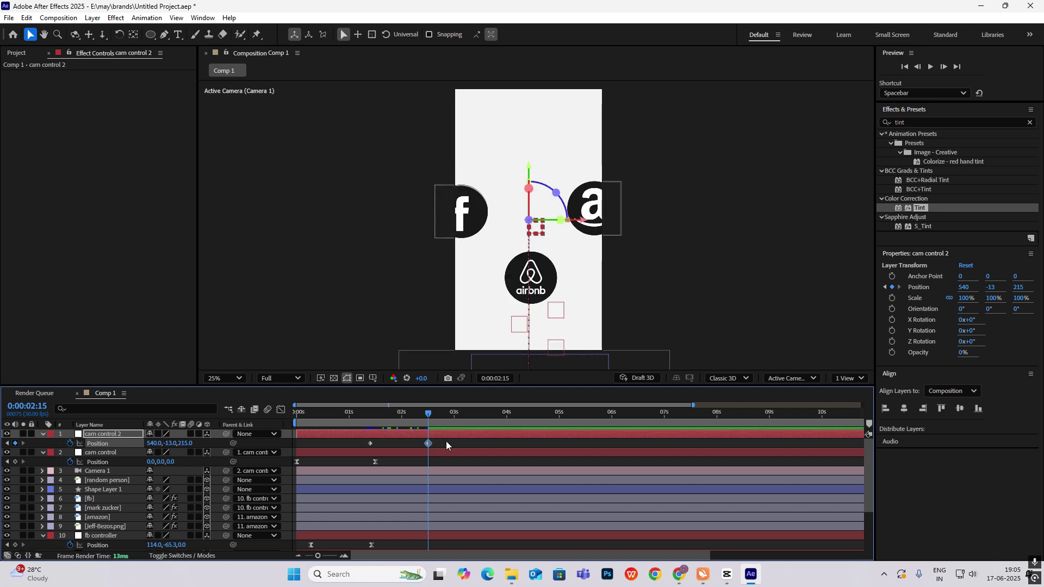
Step: Ease cam control 2's Position keyframes into a fast start with a long slow finish in the Graph Editor, and preview from the beginning
{"action": "left_click_drag", "start_coordinate": [449, 441], "coordinate": [341, 453]}
{"action": "left_click", "coordinate": [280, 410]}
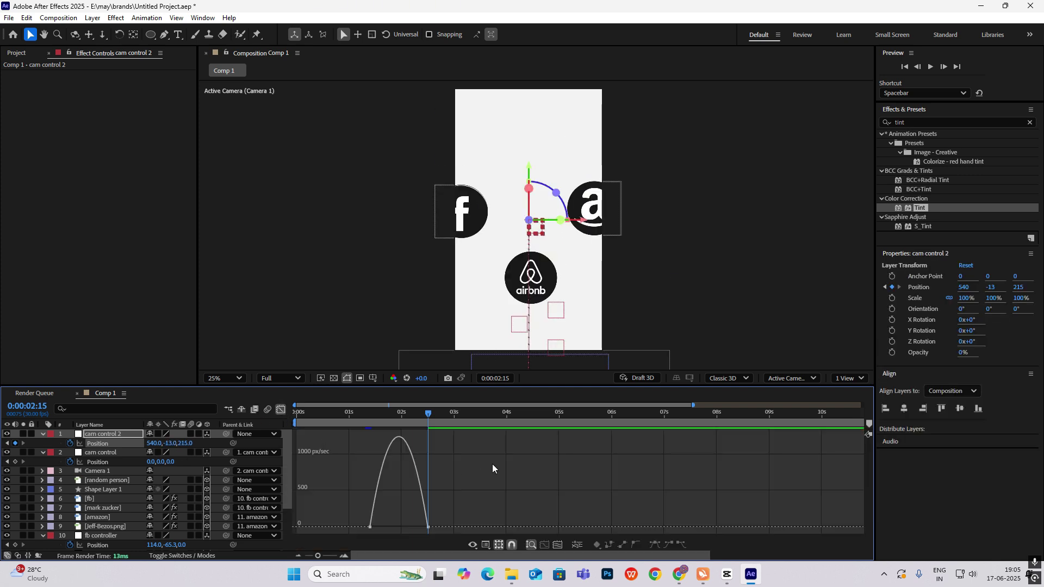
{"action": "left_click_drag", "start_coordinate": [419, 526], "coordinate": [381, 525]}
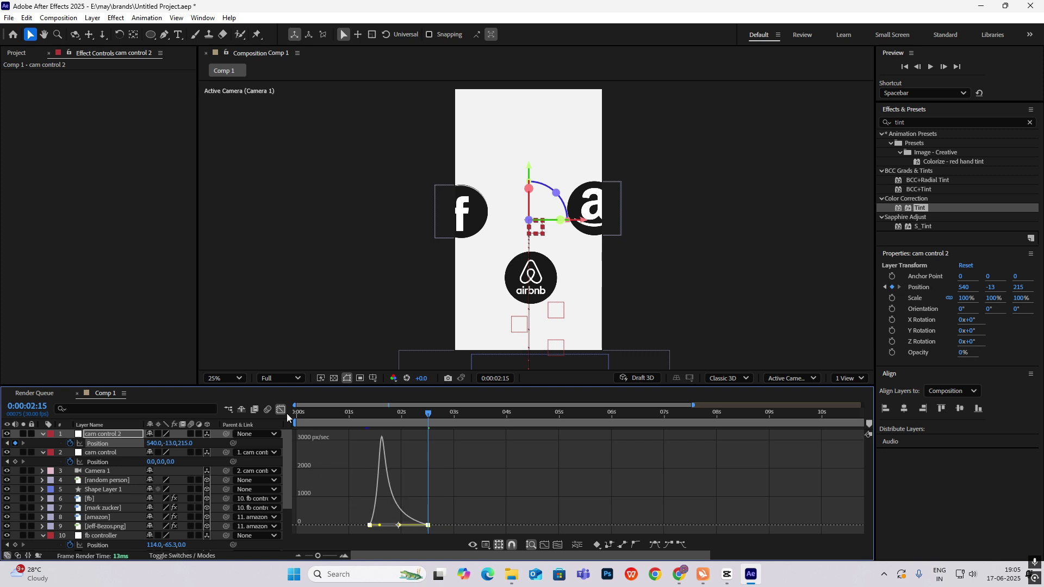
{"action": "key", "text": "shift+F3"}
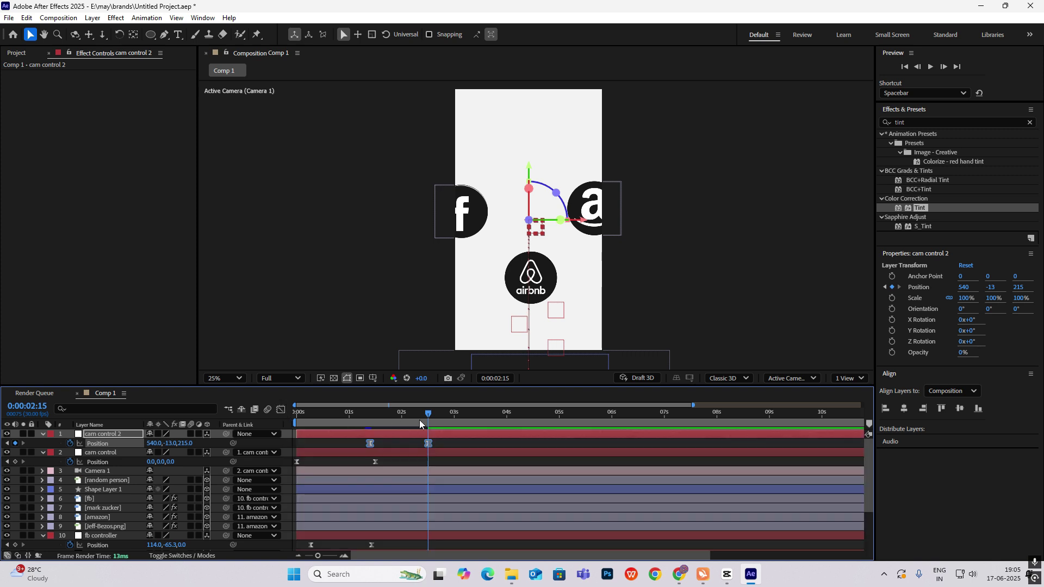
{"action": "key", "text": "Home"}
{"action": "key", "text": "space"}
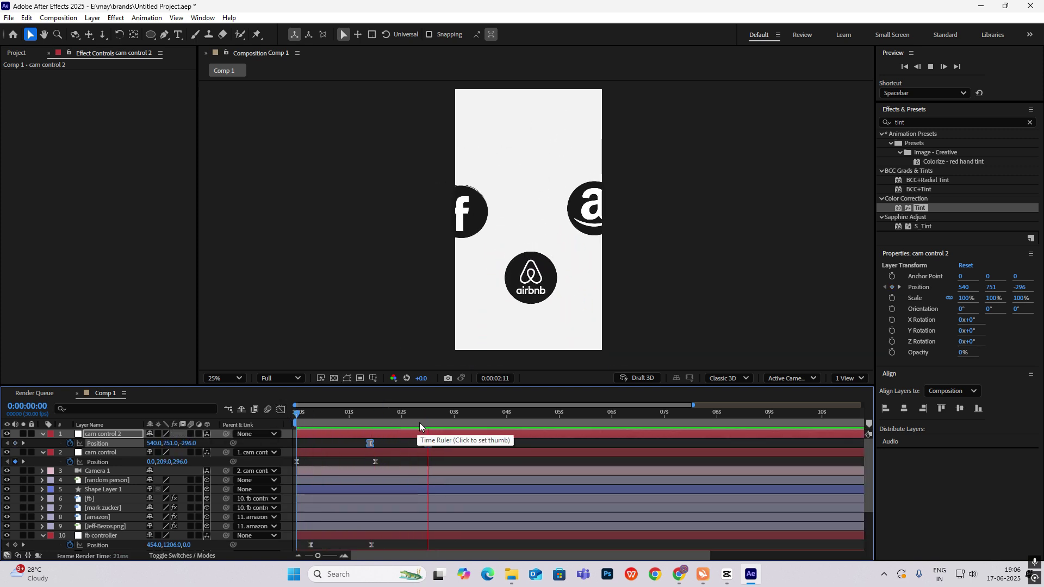
Step: Check the end of the second camera move and collapse the cam control 2 and cam control properties
{"action": "left_click_drag", "start_coordinate": [439, 418], "coordinate": [419, 423]}
{"action": "left_click", "coordinate": [384, 444]}
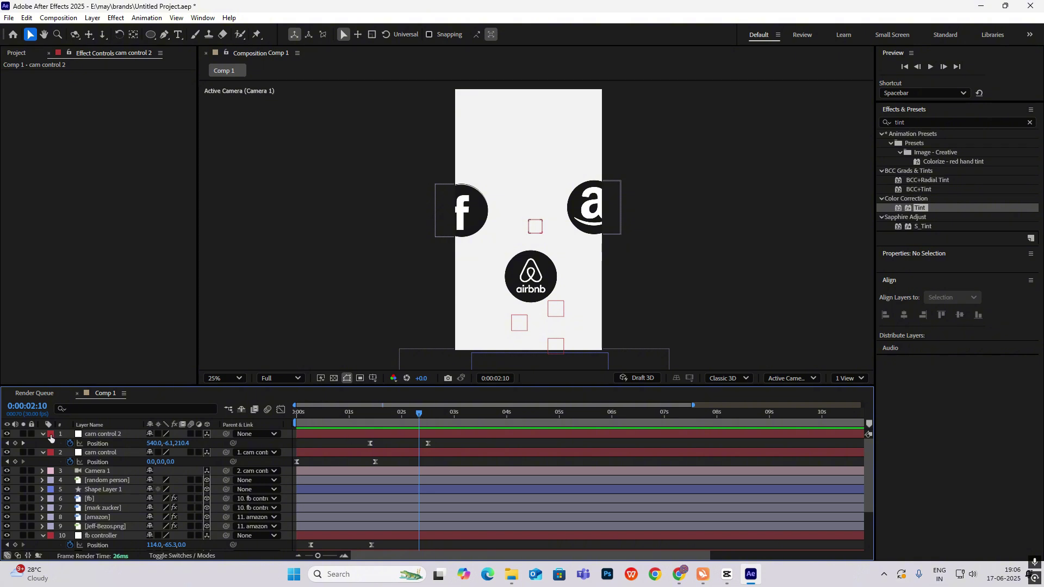
{"action": "left_click", "coordinate": [43, 435]}
{"action": "left_click", "coordinate": [42, 443]}
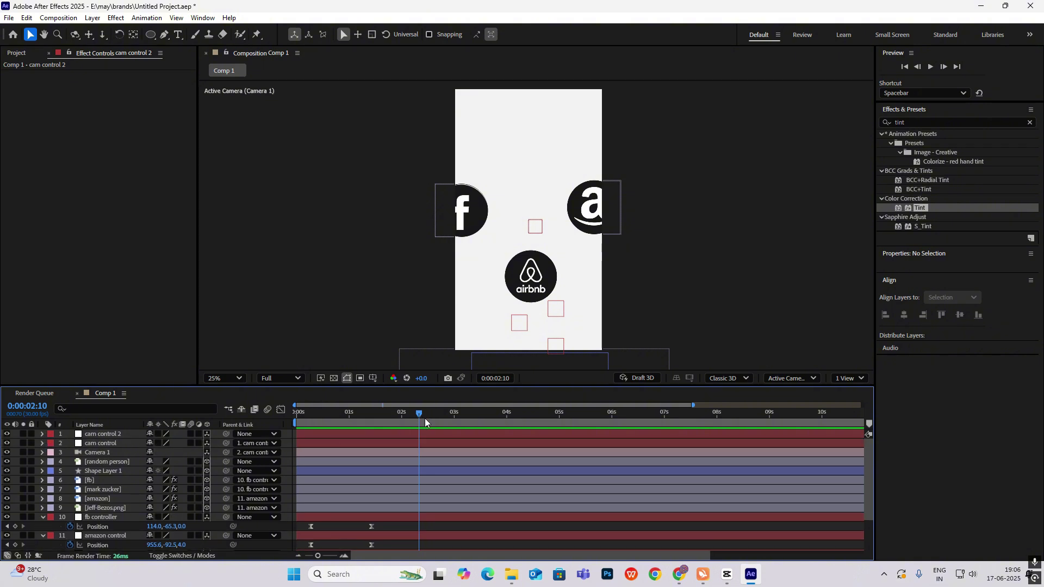
Step: Add hold-position keyframes at 0:00:01:15 to the Position of fb controller, amazon control and airbnb control
{"action": "left_click_drag", "start_coordinate": [426, 418], "coordinate": [374, 433]}
{"action": "scroll", "coordinate": [374, 434], "scroll_direction": "down", "scroll_amount": 3}
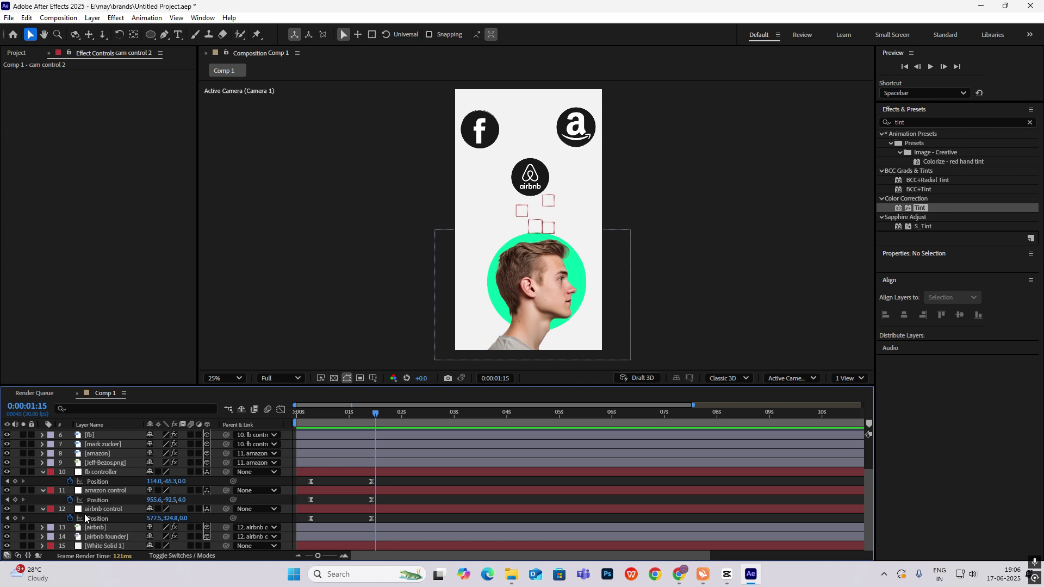
{"action": "left_click", "coordinate": [15, 481]}
{"action": "left_click", "coordinate": [15, 500]}
{"action": "left_click", "coordinate": [15, 517]}
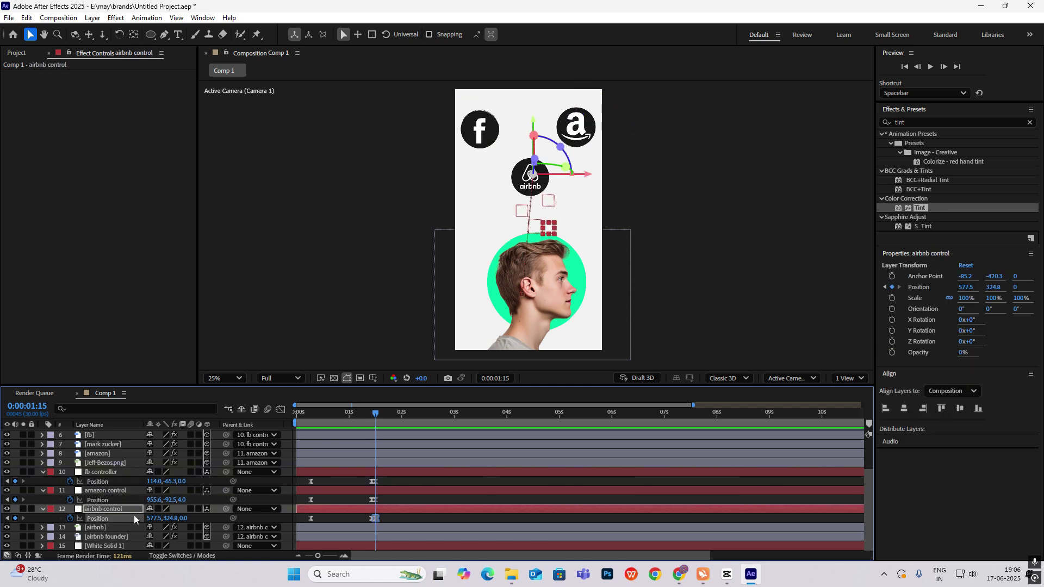
Step: Bring the Facebook and Amazon logos inward at 0:00:02:18 by setting X Position to 287 for fb controller and 791.6 for amazon control
{"action": "left_click_drag", "start_coordinate": [379, 419], "coordinate": [433, 439]}
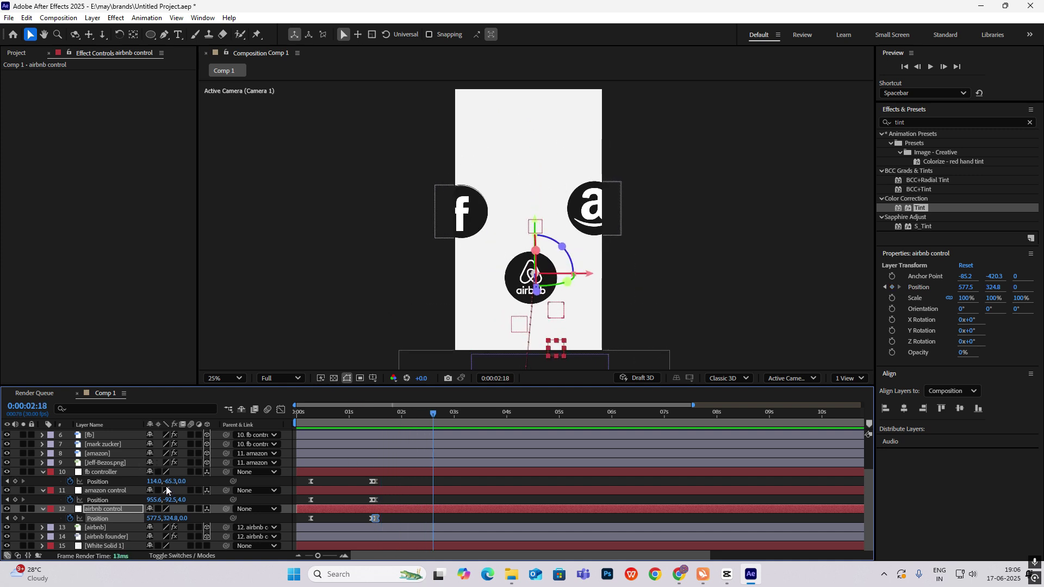
{"action": "left_click_drag", "start_coordinate": [154, 481], "coordinate": [260, 497]}
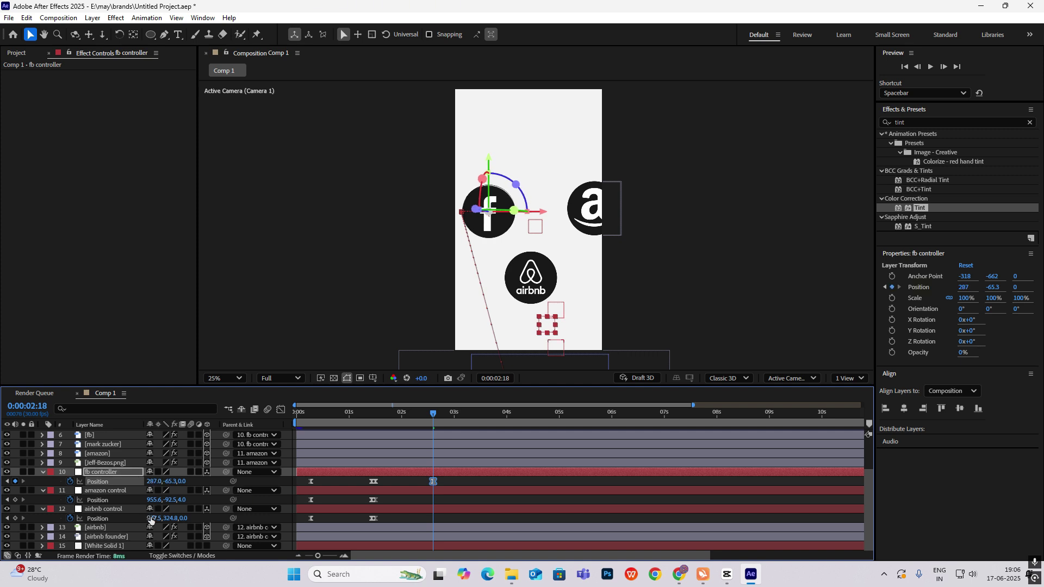
{"action": "left_click_drag", "start_coordinate": [156, 503], "coordinate": [87, 520]}
Step: Switch to CapCut to compare the logo and founder photo arrangement with the reference, and return to After Effects
{"action": "left_click", "coordinate": [436, 413]}
{"action": "key", "text": "alt+Tab"}
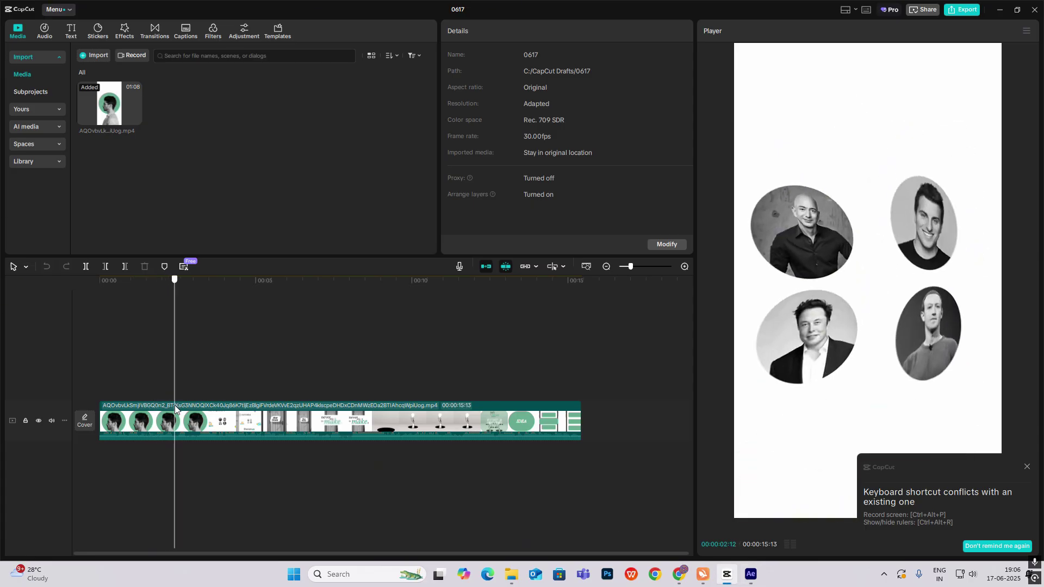
{"action": "key", "text": "alt+Tab"}
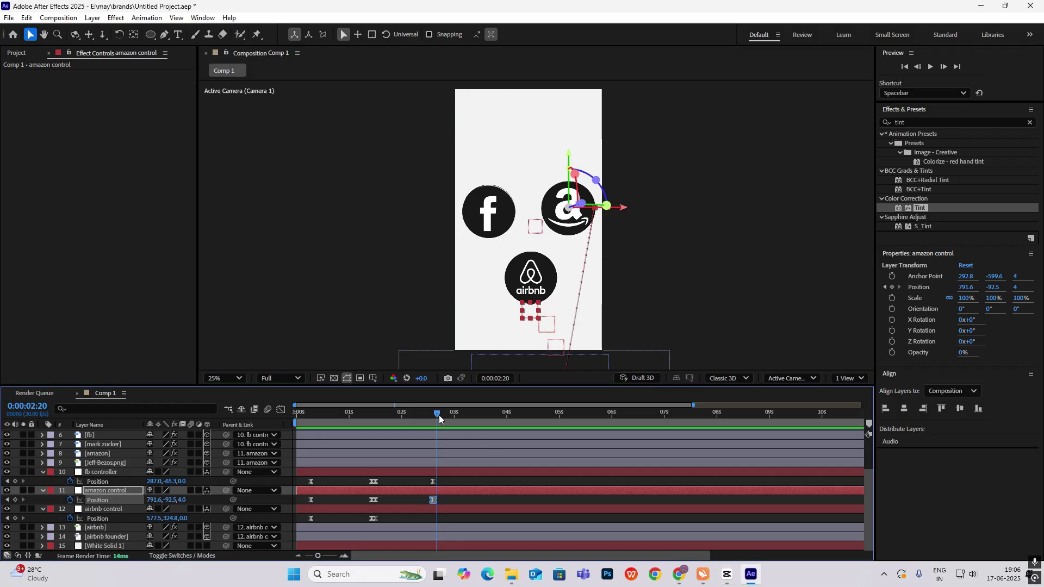
Step: Flip fb controller, amazon control and airbnb control by keyframing Y Rotation from 0° at 0:00:01:15 to 176° at 0:00:02:18
{"action": "left_click_drag", "start_coordinate": [438, 415], "coordinate": [377, 423]}
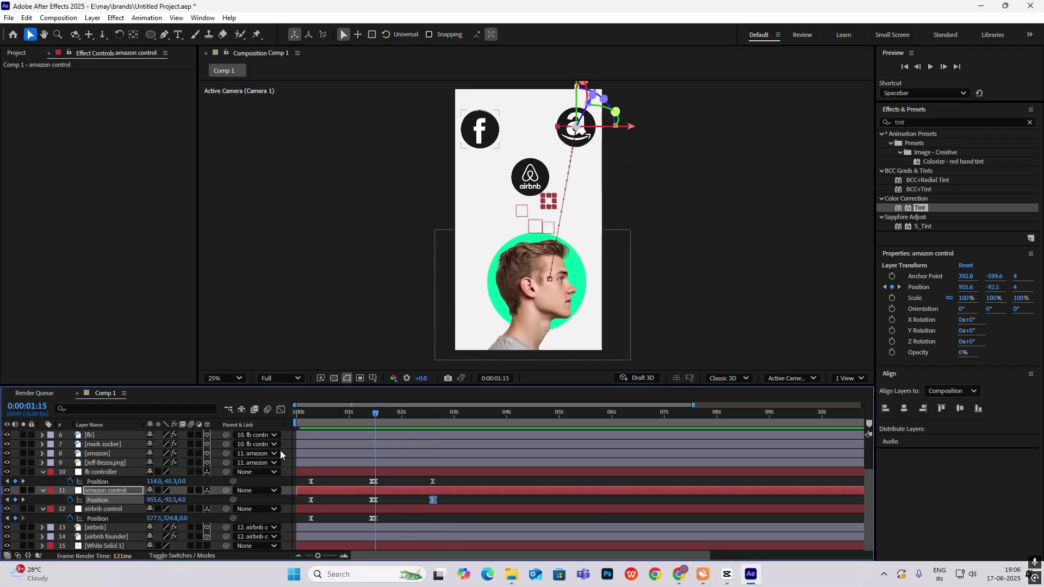
{"action": "left_click", "coordinate": [99, 473]}
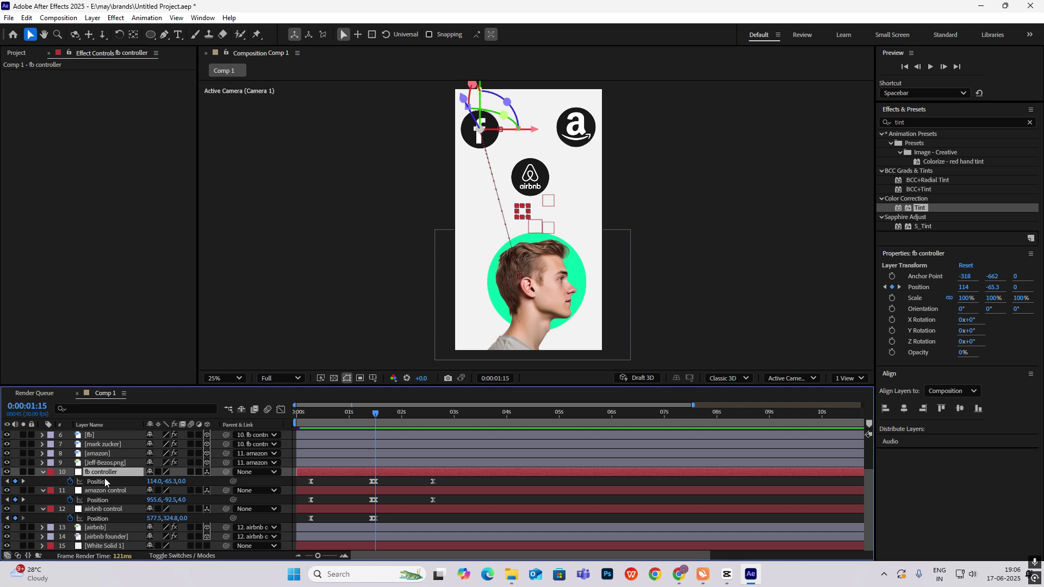
{"action": "left_click", "coordinate": [104, 482]}
{"action": "left_click", "coordinate": [102, 473]}
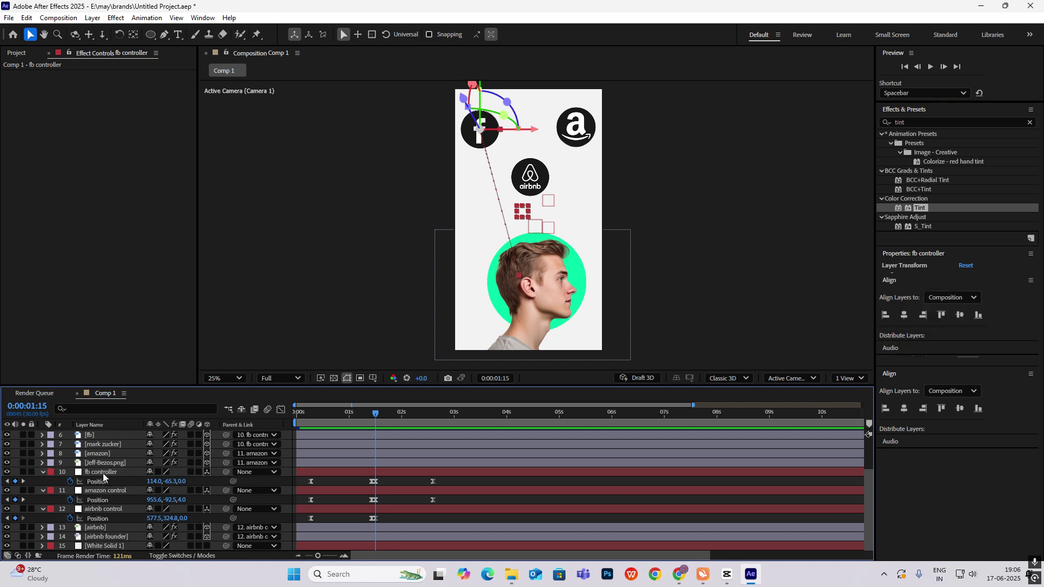
{"action": "left_click", "coordinate": [98, 490], "text": "ctrl"}
{"action": "left_click", "coordinate": [96, 510], "text": "ctrl"}
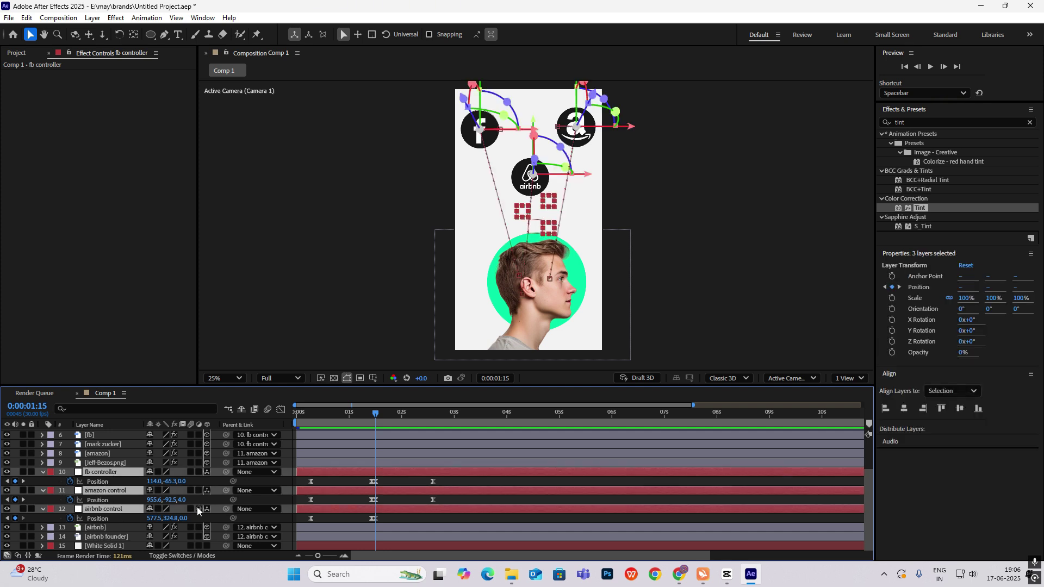
{"action": "key", "text": "shift+r"}
{"action": "scroll", "coordinate": [101, 506], "scroll_direction": "down", "scroll_amount": 2}
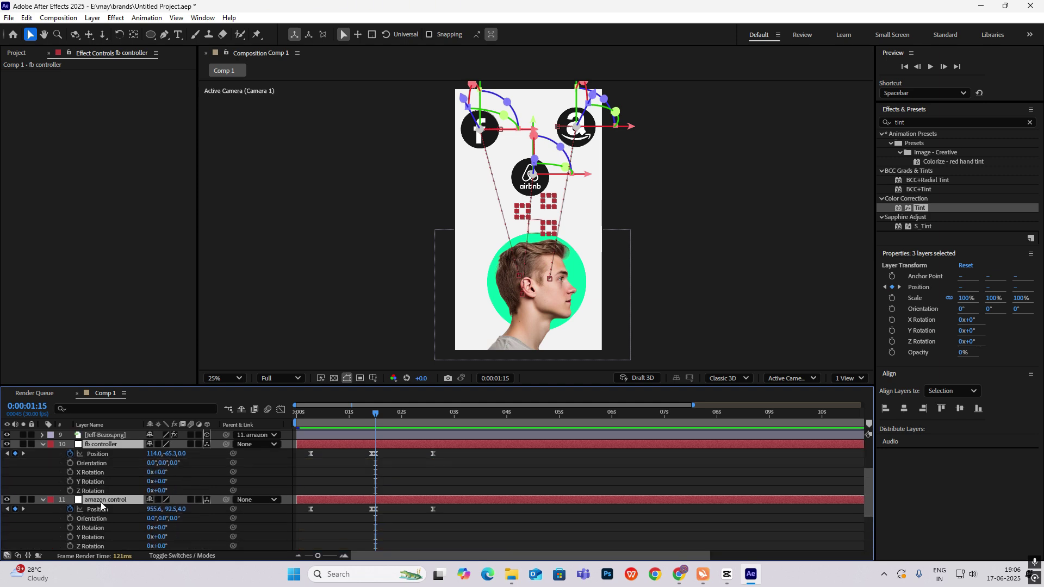
{"action": "left_click", "coordinate": [70, 481]}
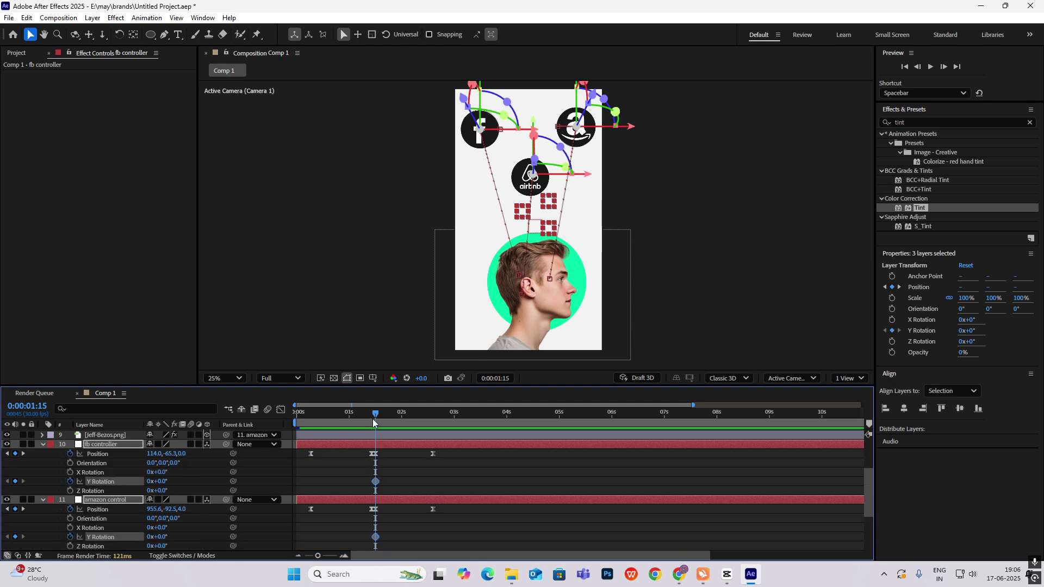
{"action": "left_click_drag", "start_coordinate": [373, 418], "coordinate": [432, 432]}
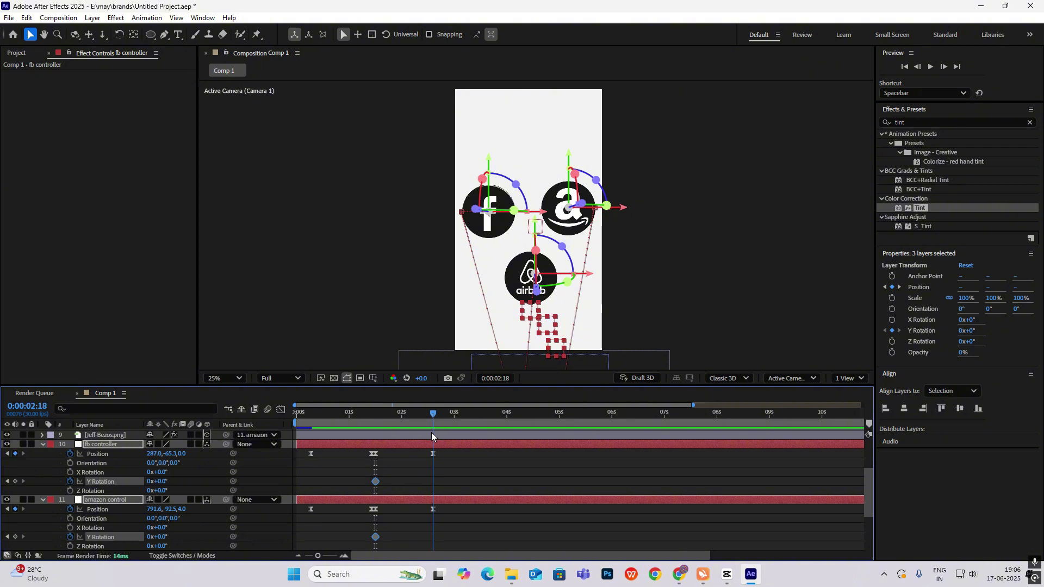
{"action": "left_click_drag", "start_coordinate": [157, 481], "coordinate": [279, 501]}
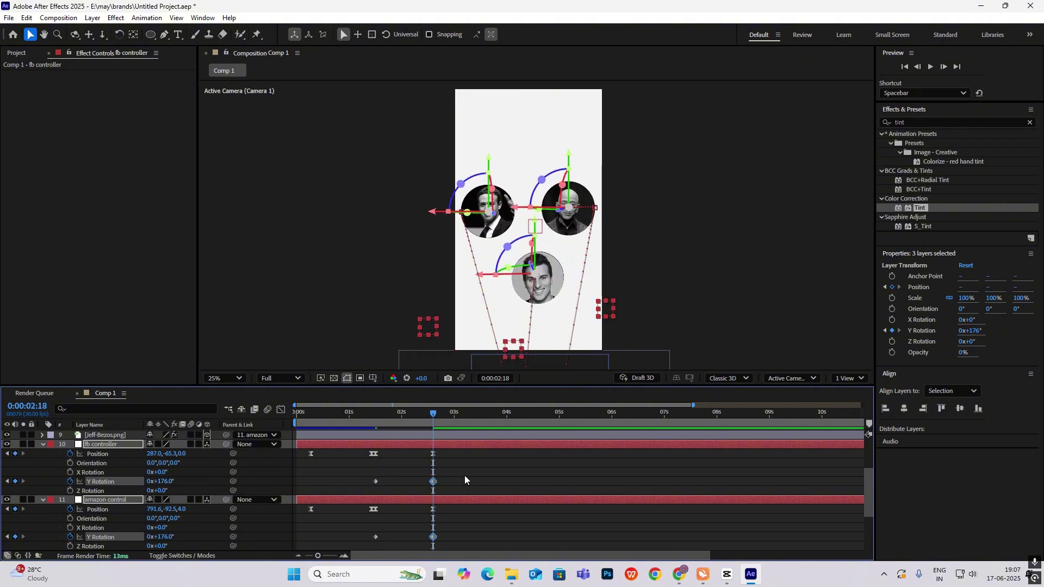
Step: Ease the three controllers' Y Rotation keyframes and shape their speed graph to peak early and slow down gradually
{"action": "left_click_drag", "start_coordinate": [465, 475], "coordinate": [356, 485]}
{"action": "scroll", "coordinate": [416, 491], "scroll_direction": "down", "scroll_amount": 1}
{"action": "scroll", "coordinate": [435, 484], "scroll_direction": "down", "scroll_amount": 1}
{"action": "left_click_drag", "start_coordinate": [454, 477], "coordinate": [364, 491]}
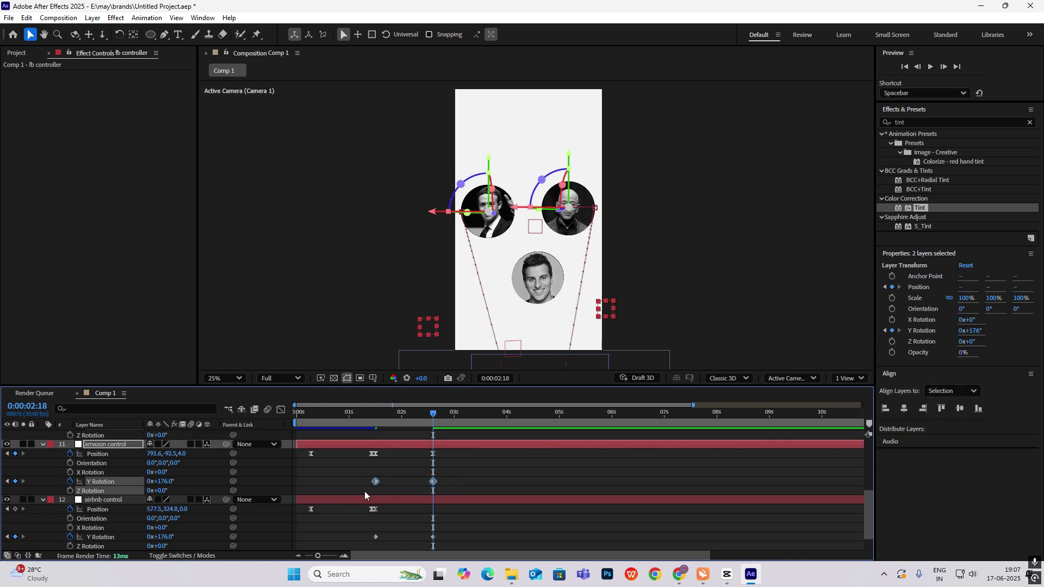
{"action": "scroll", "coordinate": [434, 490], "scroll_direction": "down", "scroll_amount": 1}
{"action": "left_click_drag", "start_coordinate": [471, 496], "coordinate": [361, 517]}
{"action": "scroll", "coordinate": [408, 510], "scroll_direction": "up", "scroll_amount": 2}
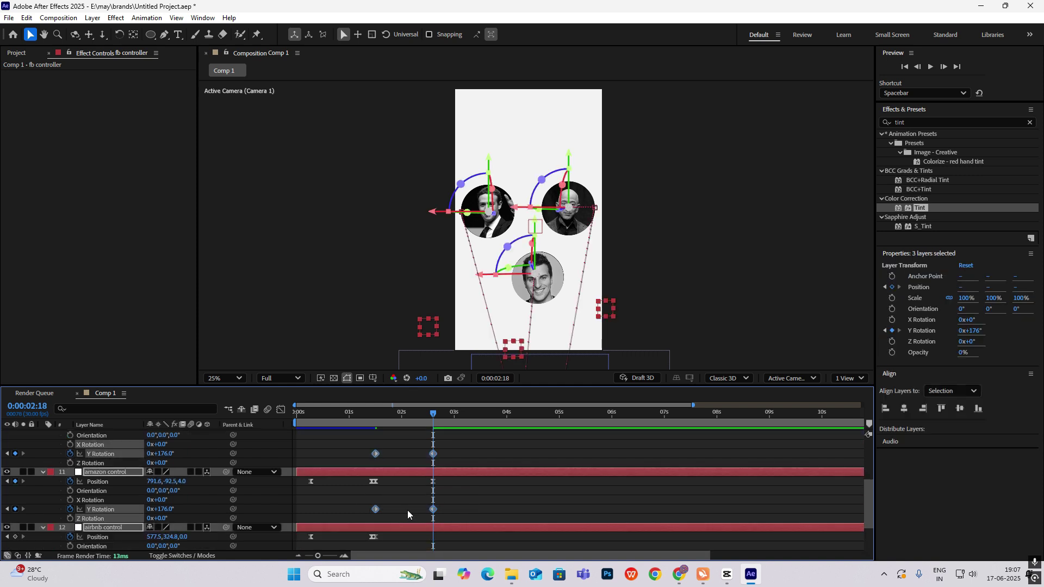
{"action": "left_click", "coordinate": [280, 409]}
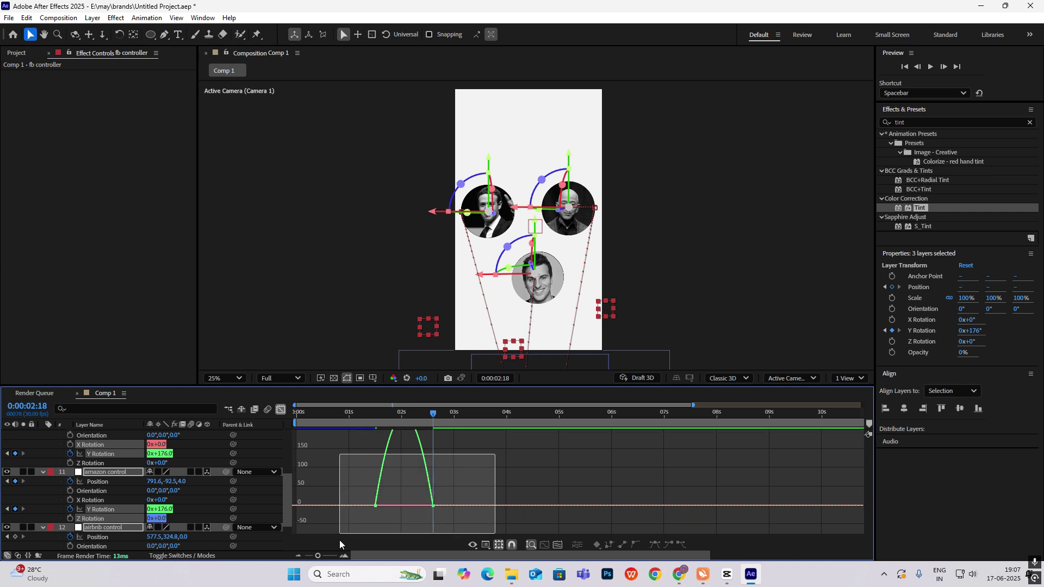
{"action": "left_click_drag", "start_coordinate": [495, 453], "coordinate": [339, 545]}
{"action": "left_click_drag", "start_coordinate": [423, 526], "coordinate": [403, 525]}
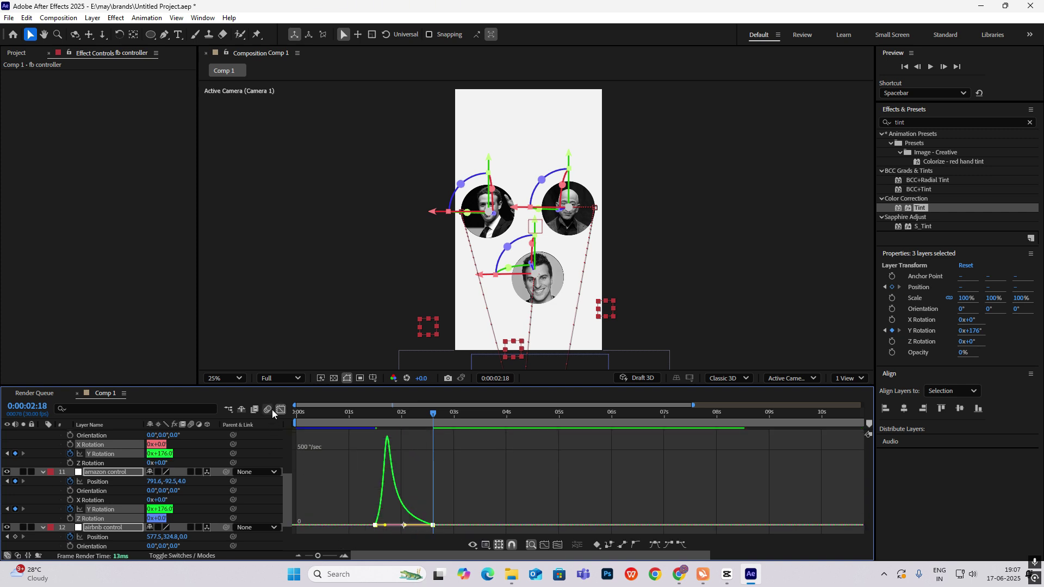
{"action": "left_click", "coordinate": [278, 409]}
Step: Preview the logo flip, compare it with the founder photo arrangement in CapCut, and return to After Effects
{"action": "key", "text": "space"}
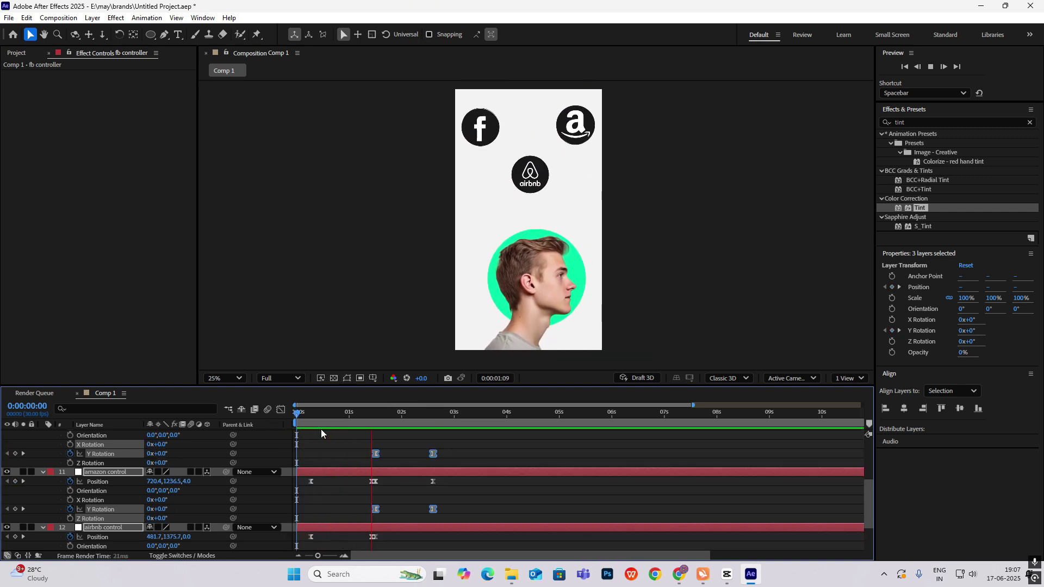
{"action": "key", "text": "alt+Tab"}
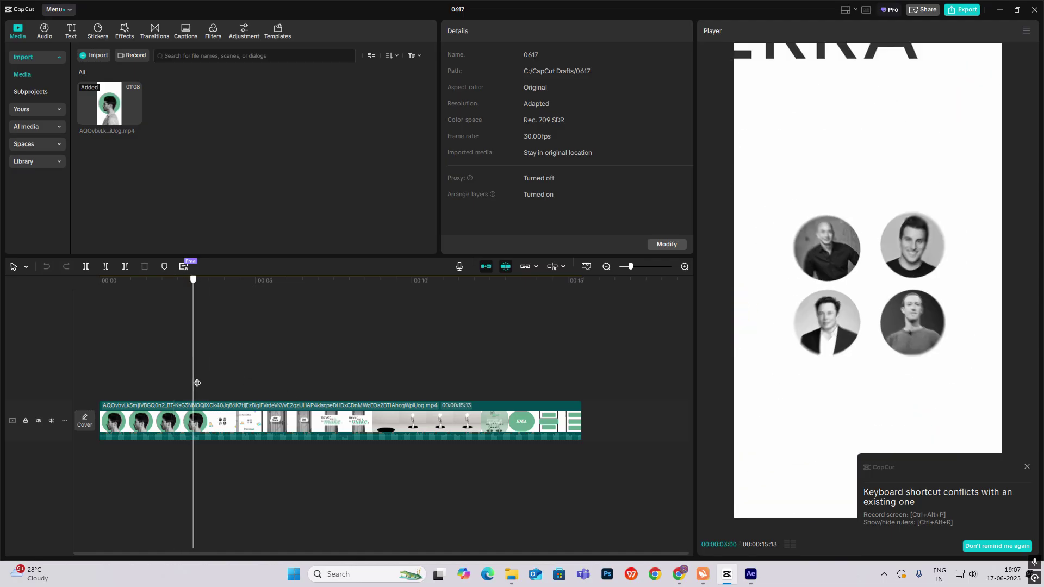
{"action": "left_click", "coordinate": [749, 574]}
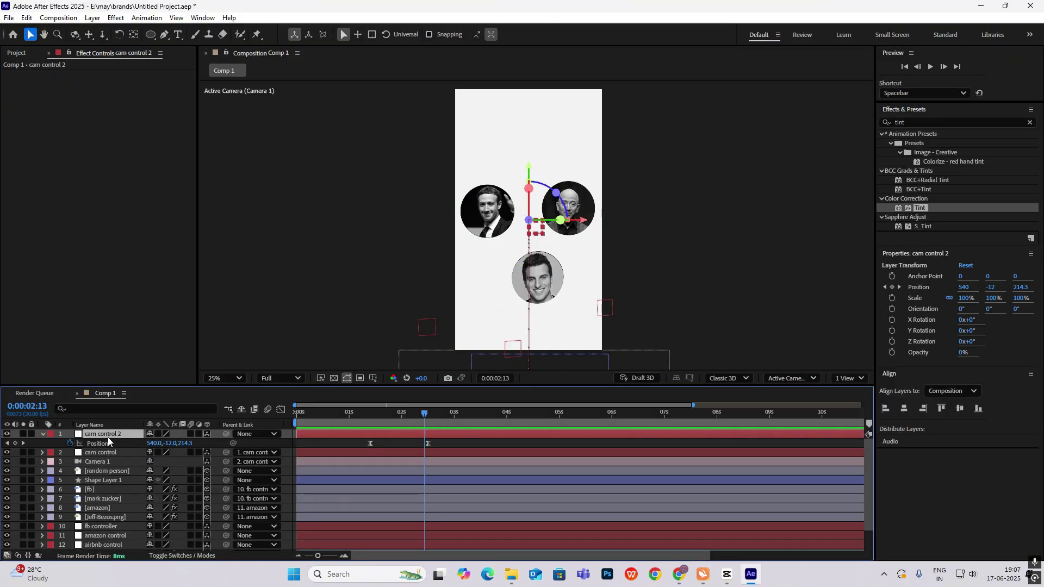
Step: Parent cam control 2 to a duplicate of itself that has been cleared of Position keyframes
{"action": "key", "text": "ctrl+d"}
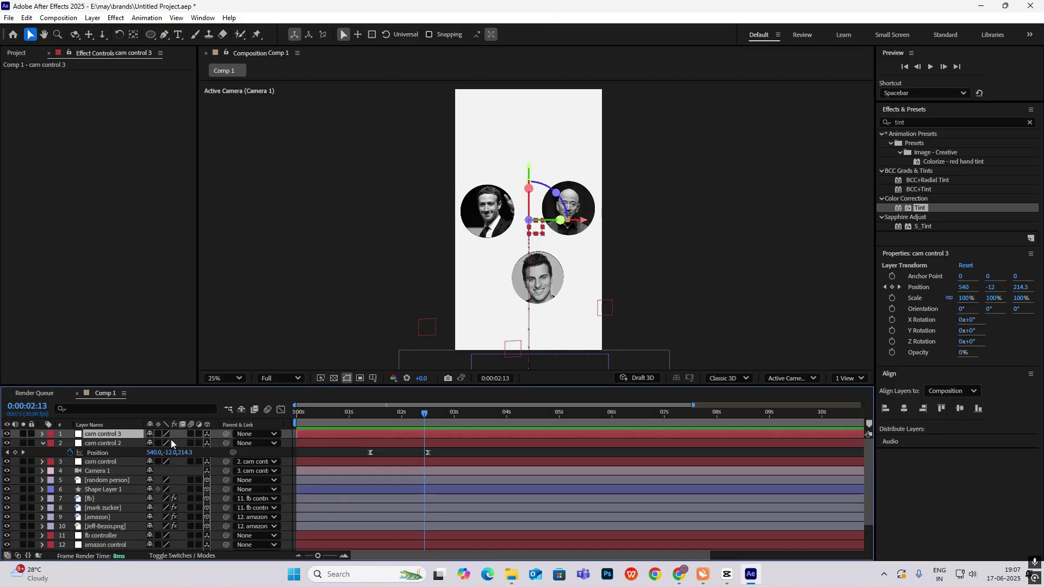
{"action": "key", "text": "p"}
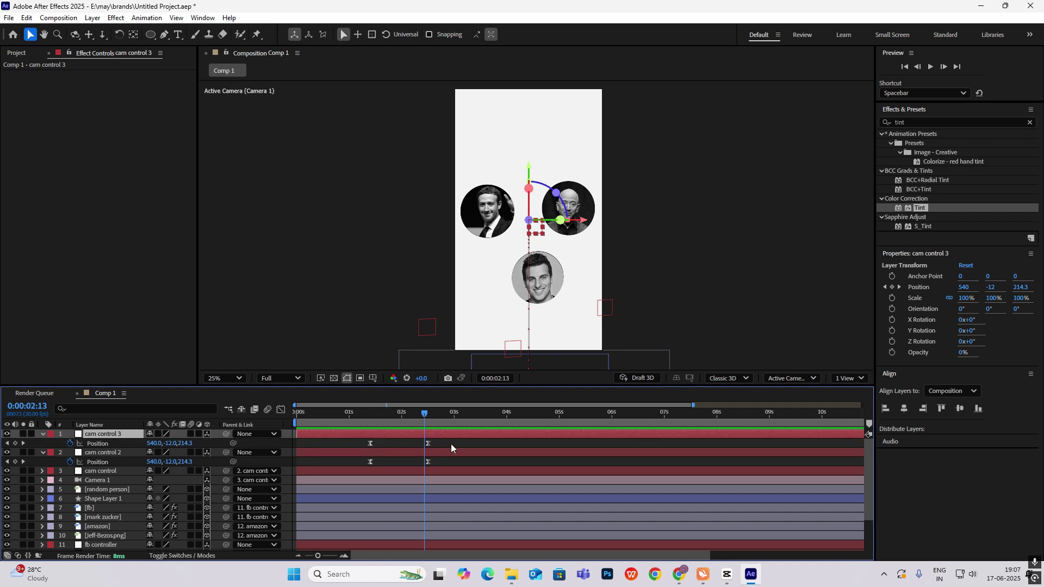
{"action": "key", "text": "Delete"}
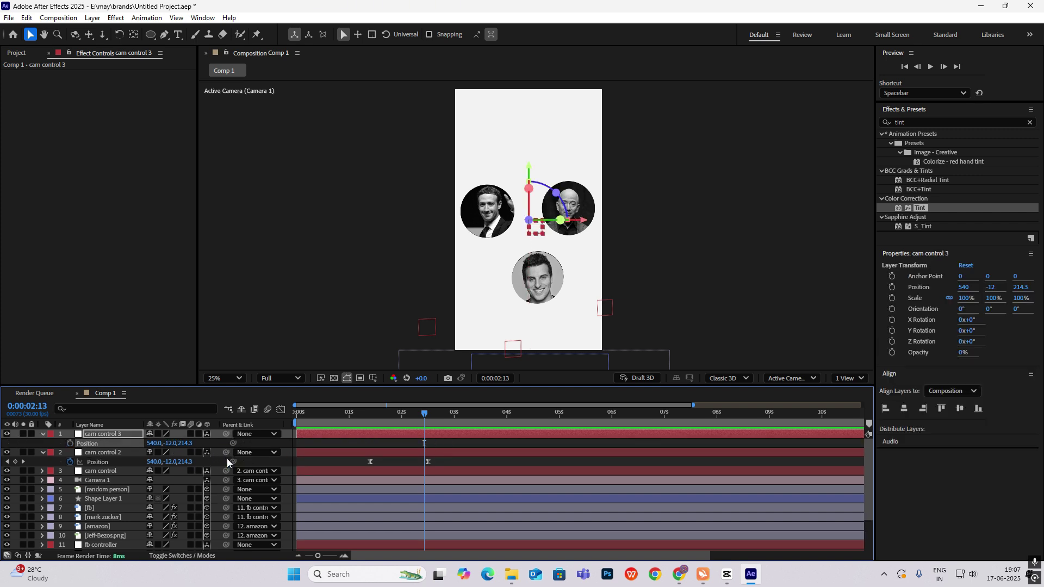
{"action": "left_click_drag", "start_coordinate": [225, 452], "coordinate": [104, 434]}
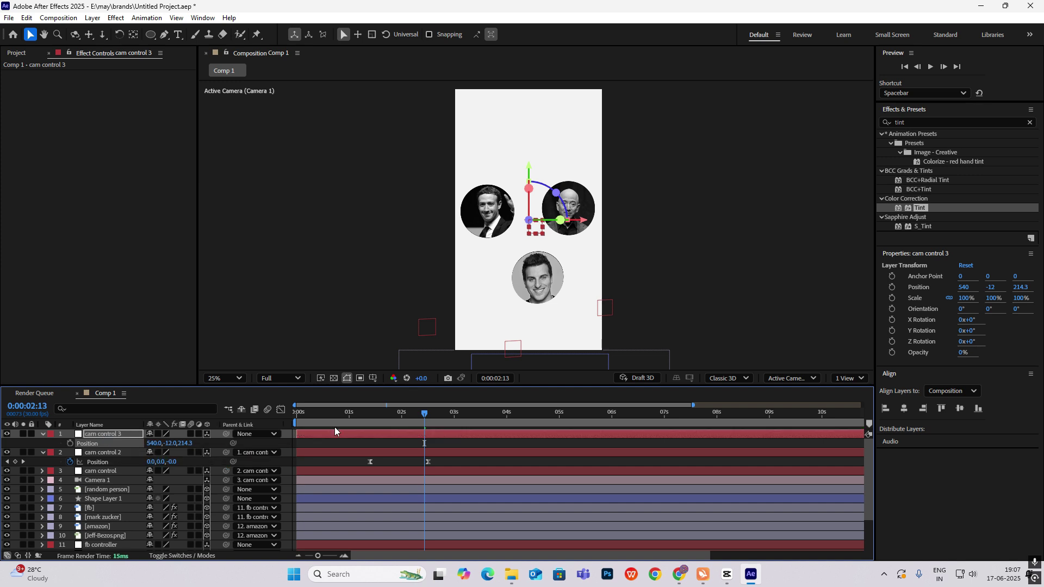
Step: Pull the camera back by keyframing cam control 3's Position at 0:00:02:14 and setting its Z to -1848.7 at 0:00:03:23, and preview the move
{"action": "mouse_move", "coordinate": [424, 415]}
{"action": "left_mouse_down"}
{"action": "mouse_move", "coordinate": [383, 424]}
{"action": "mouse_move", "coordinate": [424, 433]}
{"action": "left_mouse_up"}
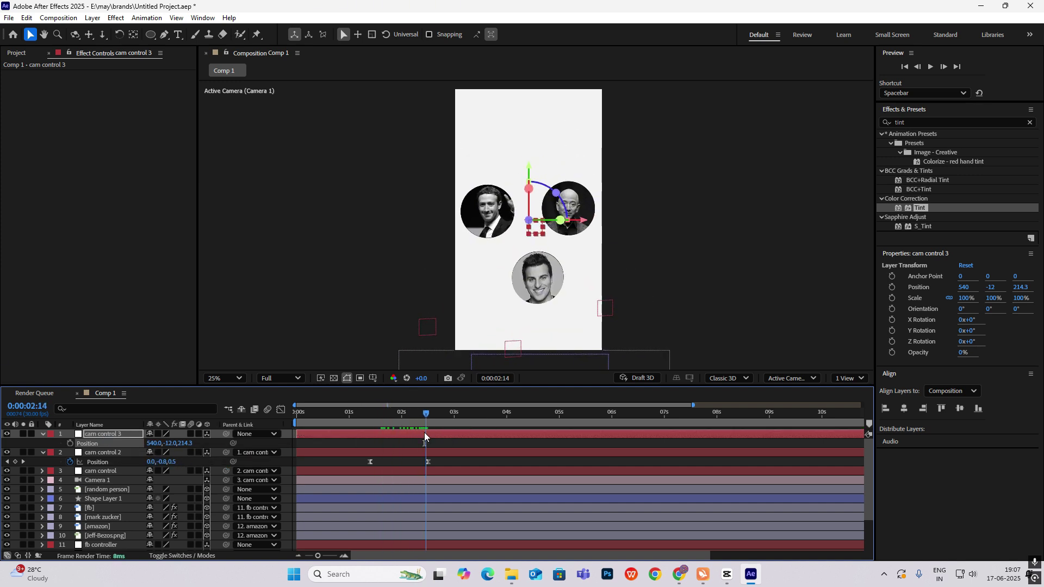
{"action": "left_click", "coordinate": [70, 443]}
{"action": "left_click_drag", "start_coordinate": [432, 410], "coordinate": [495, 429]}
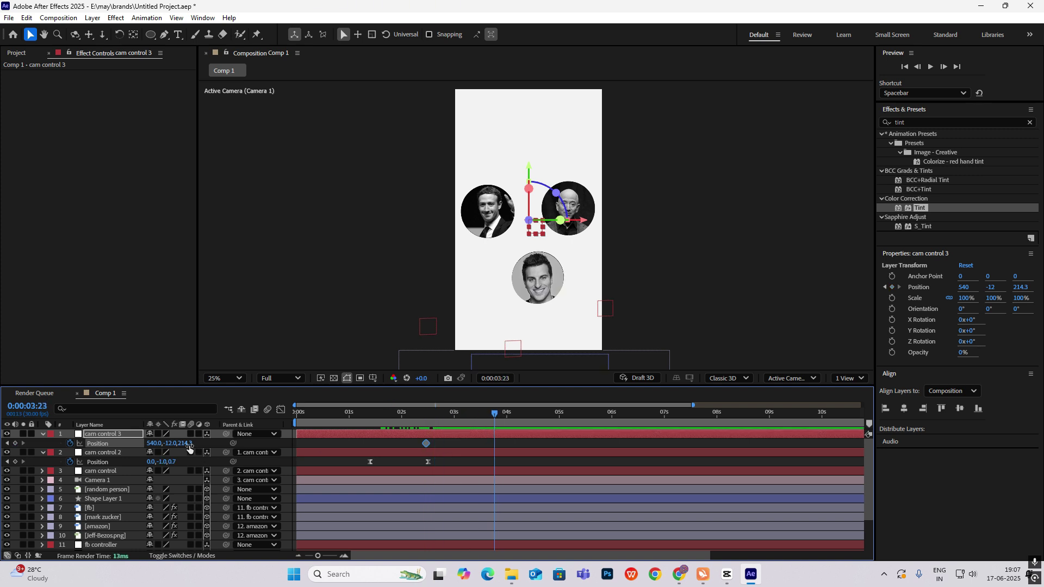
{"action": "left_click_drag", "start_coordinate": [187, 443], "coordinate": [38, 450]}
{"action": "left_click_drag", "start_coordinate": [187, 445], "coordinate": [26, 461]}
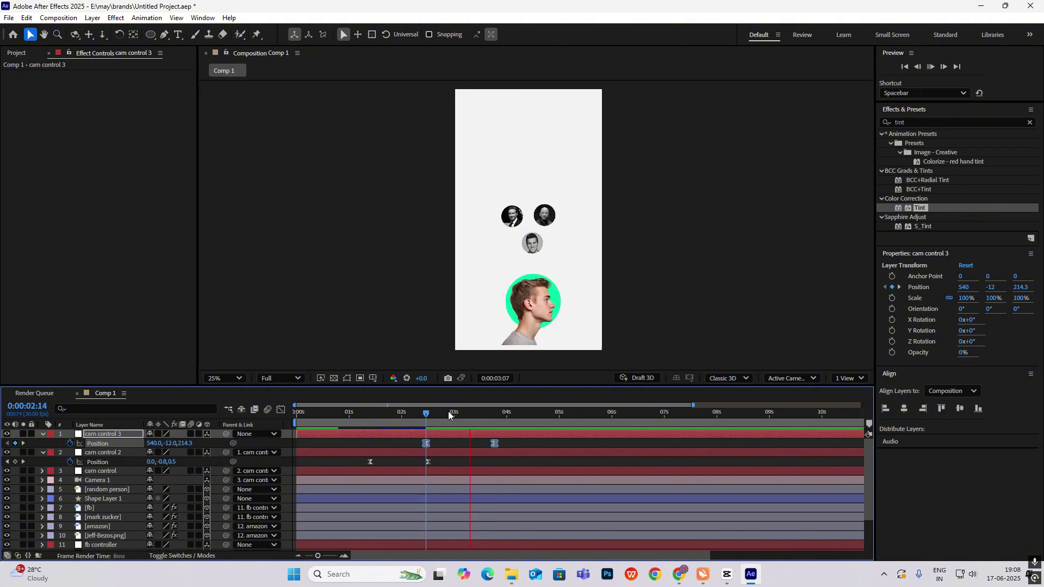
{"action": "key", "text": "space"}
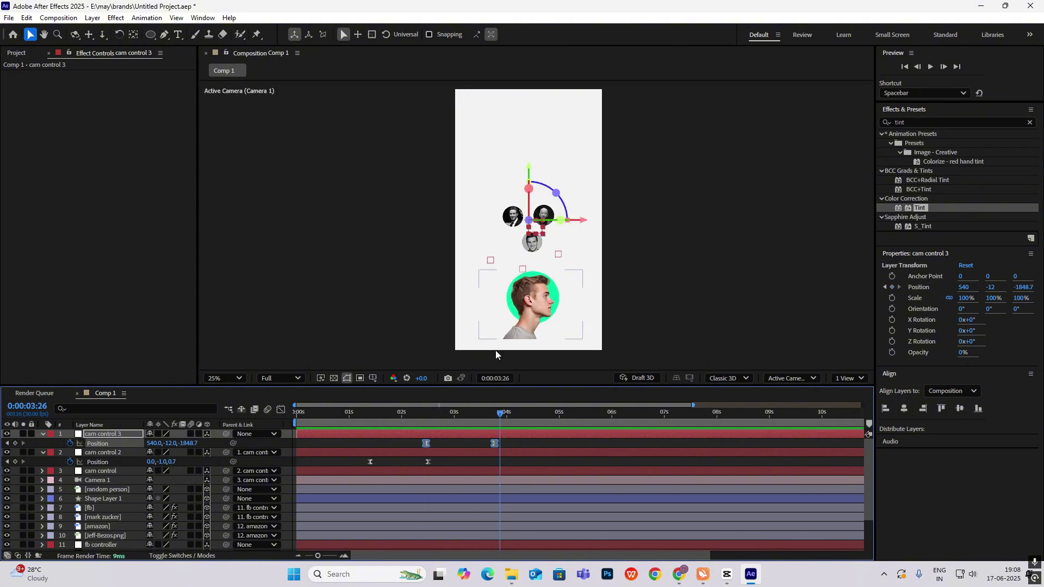
Step: Trim the ends of the random person layer and Shape Layer 1 to 0:00:02:11
{"action": "left_click_drag", "start_coordinate": [506, 413], "coordinate": [419, 440]}
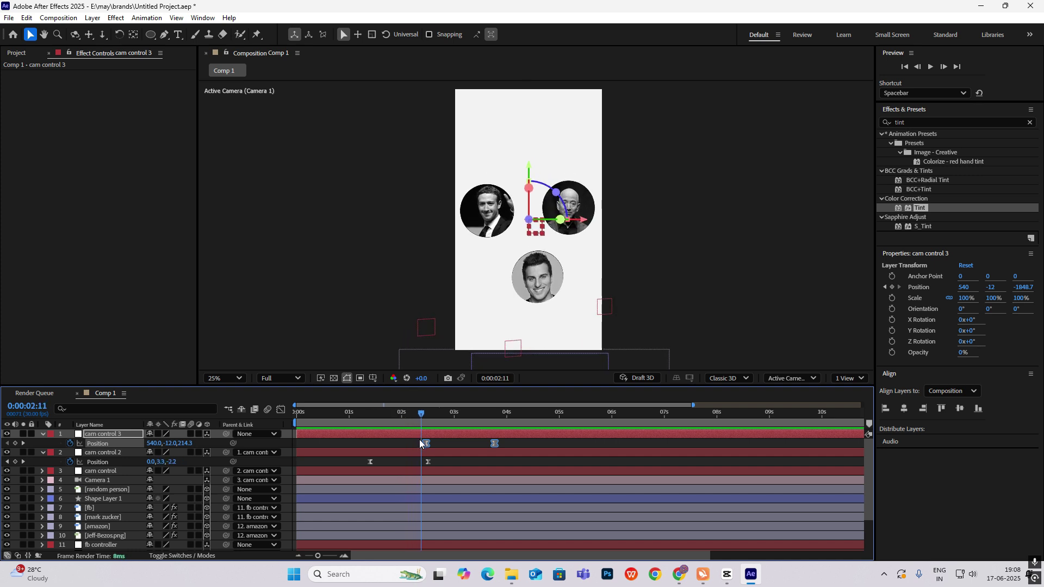
{"action": "scroll", "coordinate": [445, 508], "scroll_direction": "down", "scroll_amount": 2}
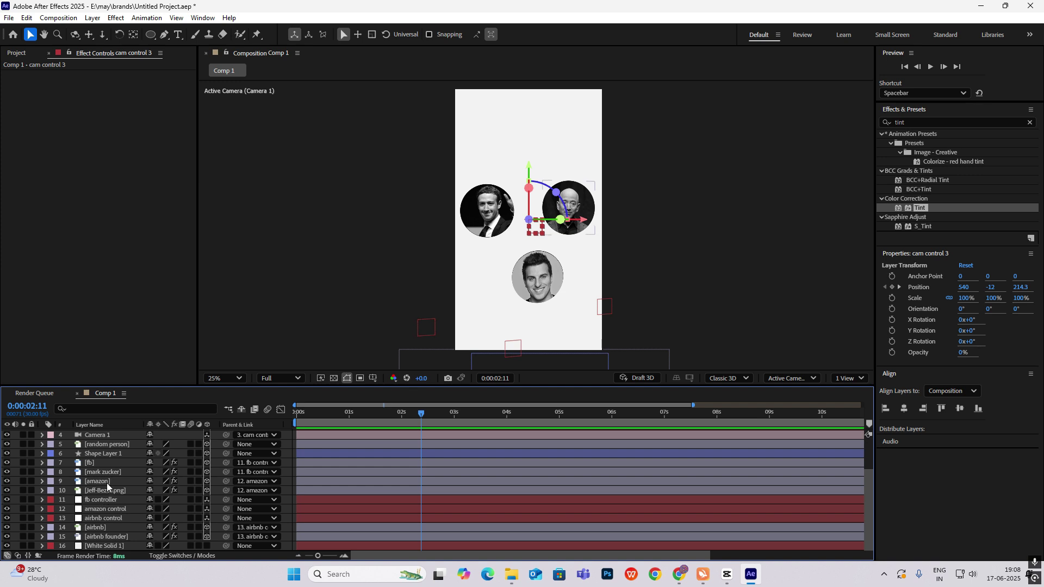
{"action": "left_click", "coordinate": [111, 454]}
{"action": "left_click", "coordinate": [120, 444], "text": "ctrl"}
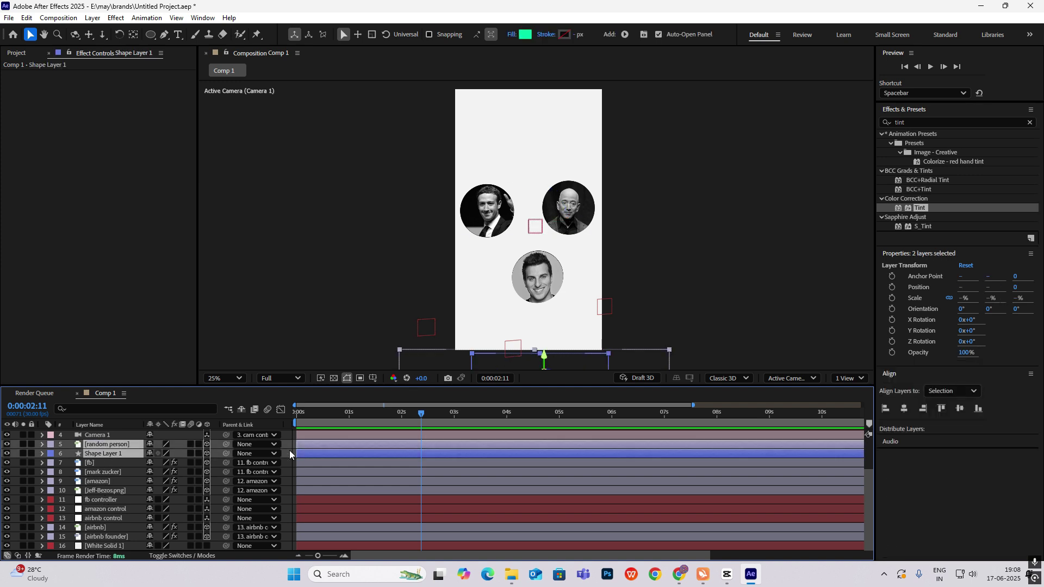
{"action": "key", "text": "alt+]"}
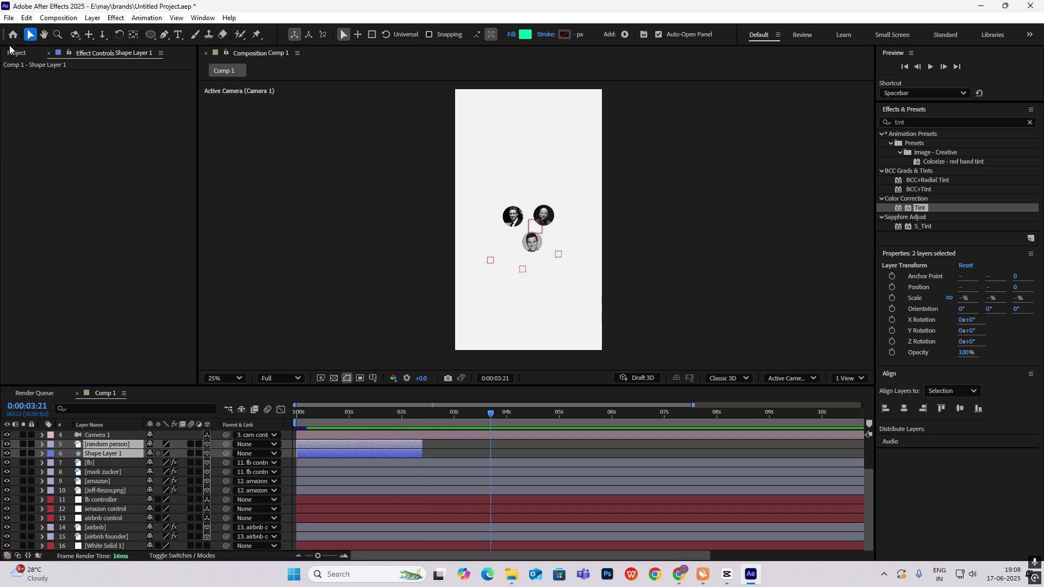
Step: Add Argo_AI_logo.svg.png as the top layer of Comp 1, scale it down and move it away from the center
{"action": "left_click", "coordinate": [12, 52]}
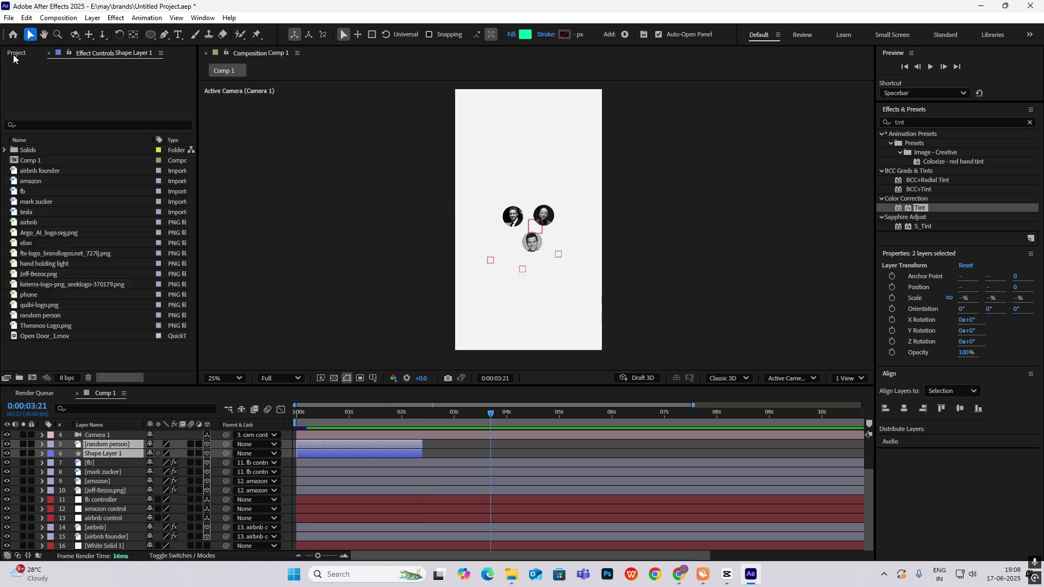
{"action": "left_click", "coordinate": [31, 181]}
{"action": "left_click", "coordinate": [36, 202]}
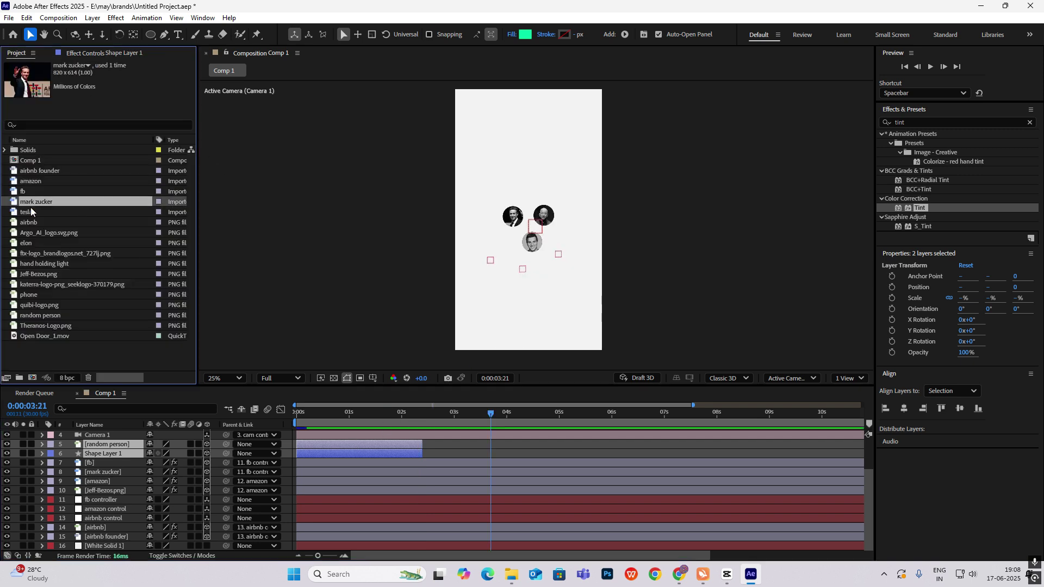
{"action": "left_click", "coordinate": [26, 212]}
{"action": "left_click_drag", "start_coordinate": [27, 212], "coordinate": [99, 432]}
{"action": "key", "text": "s"}
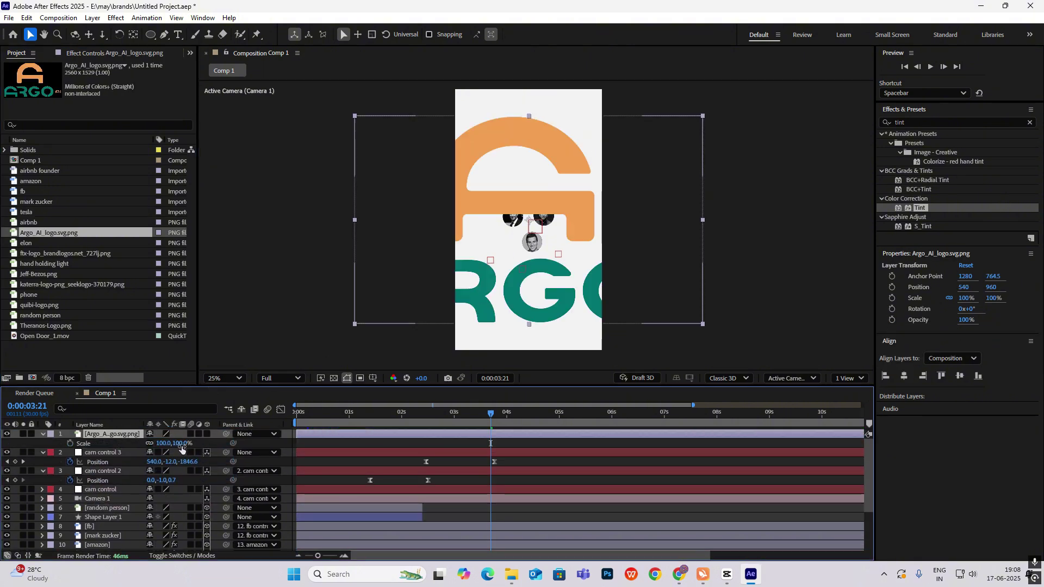
{"action": "left_click_drag", "start_coordinate": [182, 445], "coordinate": [136, 454]}
{"action": "left_click_drag", "start_coordinate": [527, 226], "coordinate": [674, 163]}
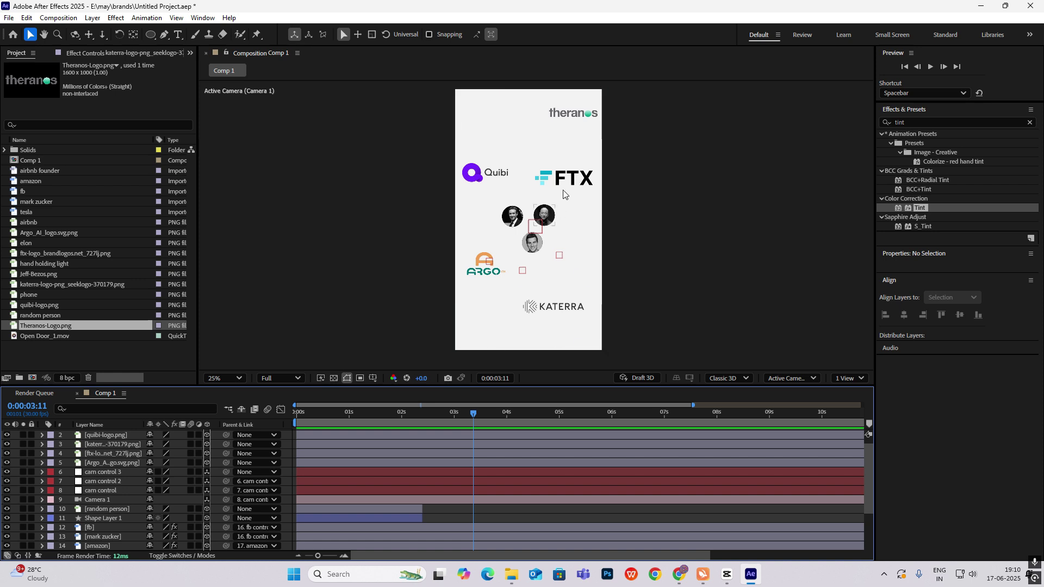
Step: Set the composition viewer to two views, with Custom View 1 zoomed out to 12.5% beside the active camera
{"action": "left_click", "coordinate": [851, 379]}
{"action": "left_click", "coordinate": [856, 410]}
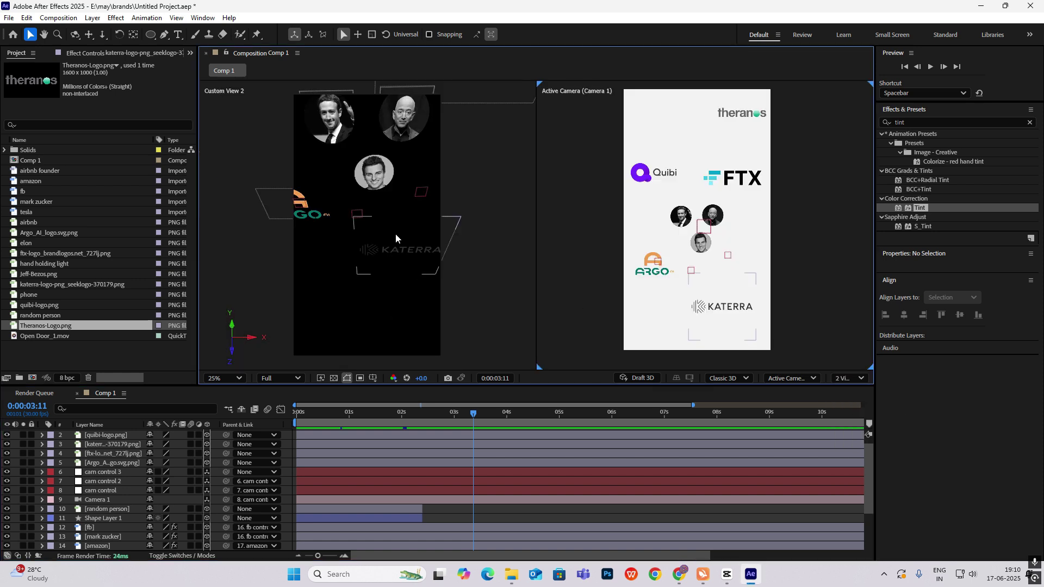
{"action": "left_click", "coordinate": [396, 234]}
{"action": "left_click", "coordinate": [488, 174]}
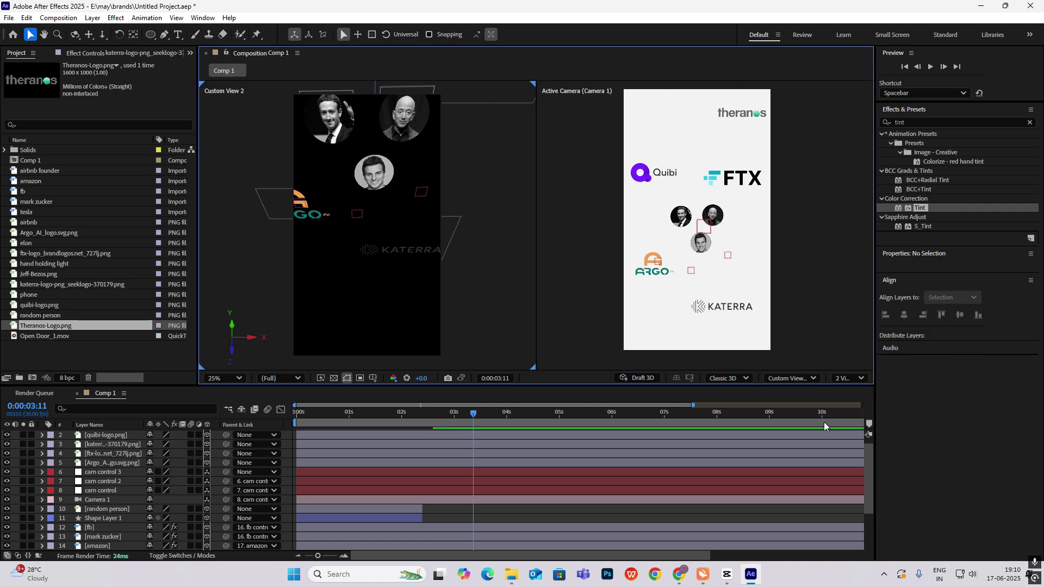
{"action": "left_click", "coordinate": [790, 379]}
{"action": "left_click", "coordinate": [798, 292]}
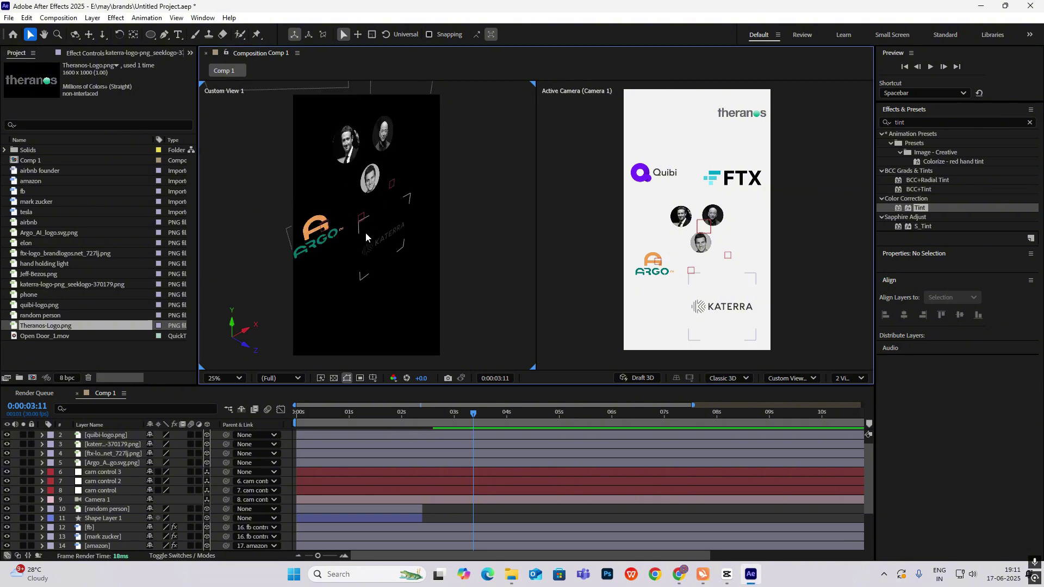
{"action": "key", "text": "comma"}
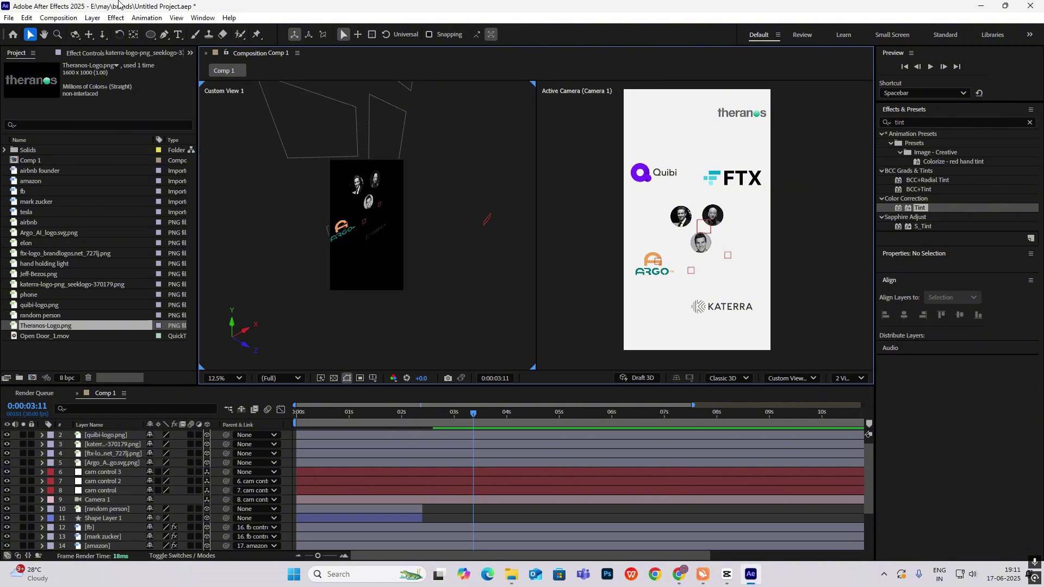
Step: Set the Argo AI logo's Z position to 144 to push it back in depth
{"action": "left_click", "coordinate": [119, 35]}
{"action": "left_click", "coordinate": [75, 35]}
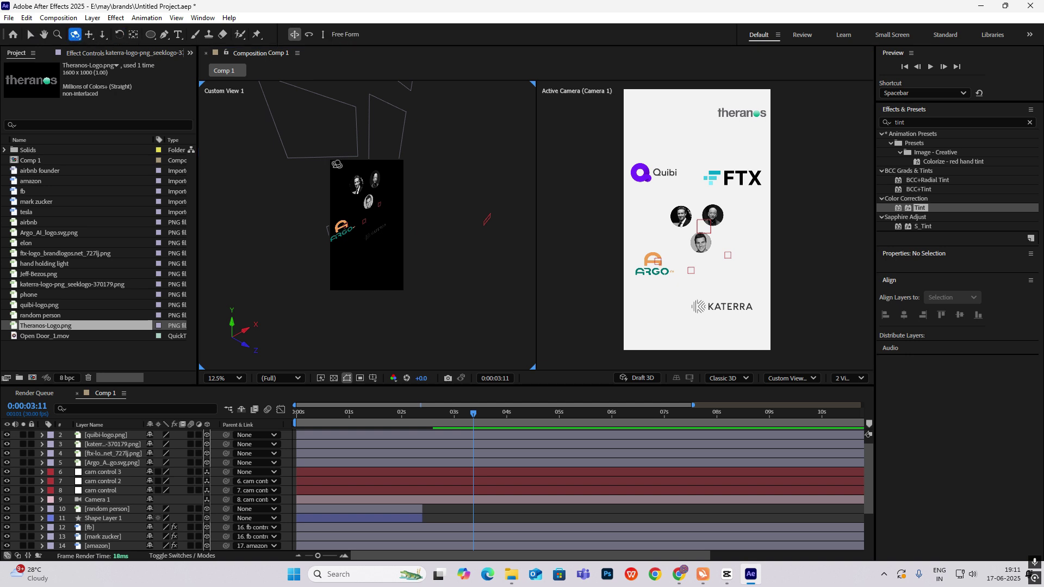
{"action": "left_click_drag", "start_coordinate": [338, 167], "coordinate": [377, 190]}
{"action": "left_click_drag", "start_coordinate": [366, 225], "coordinate": [367, 225]}
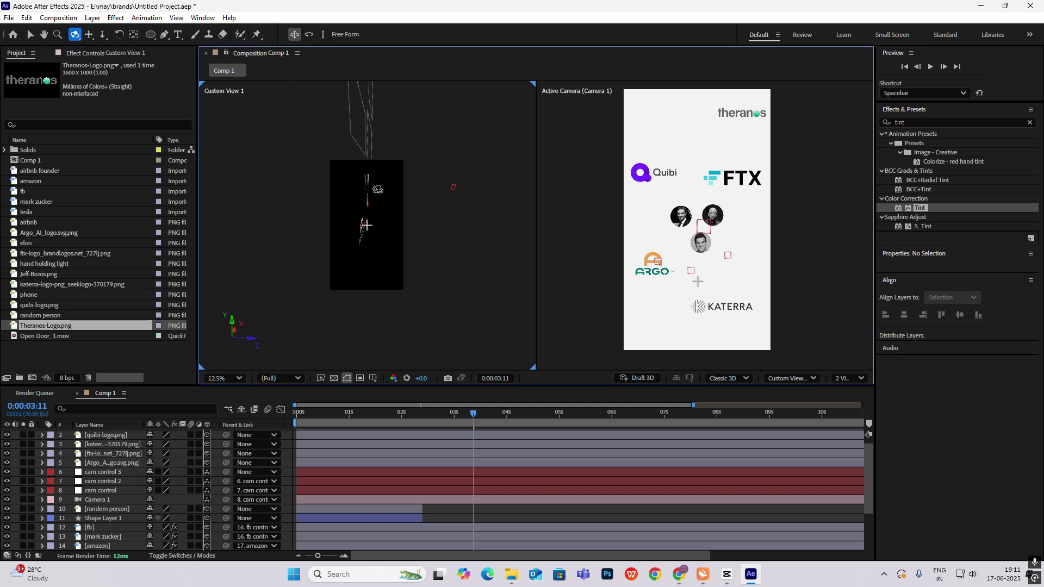
{"action": "scroll", "coordinate": [367, 208], "scroll_direction": "up", "scroll_amount": 4}
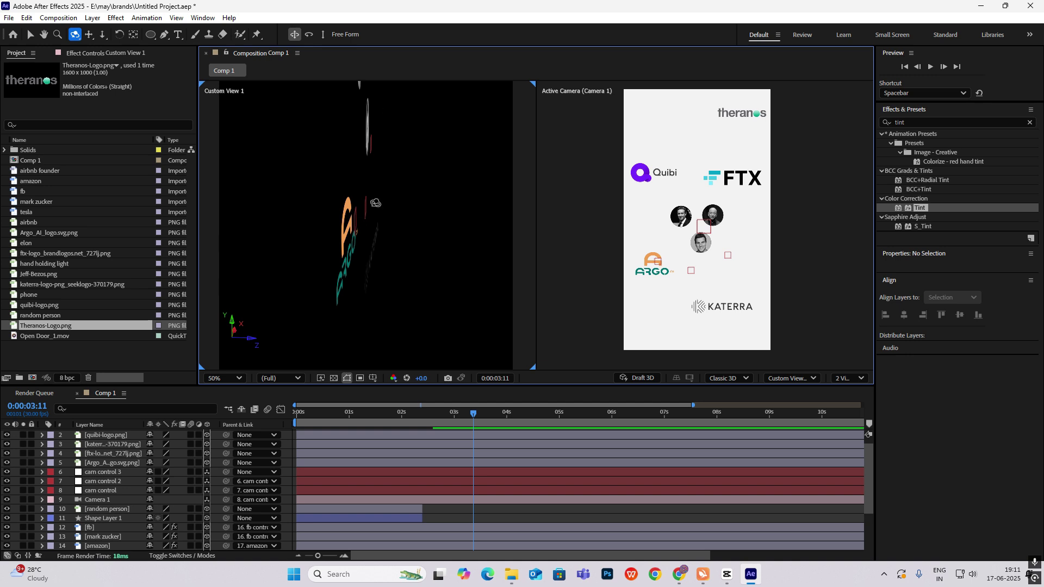
{"action": "left_click", "coordinate": [29, 33]}
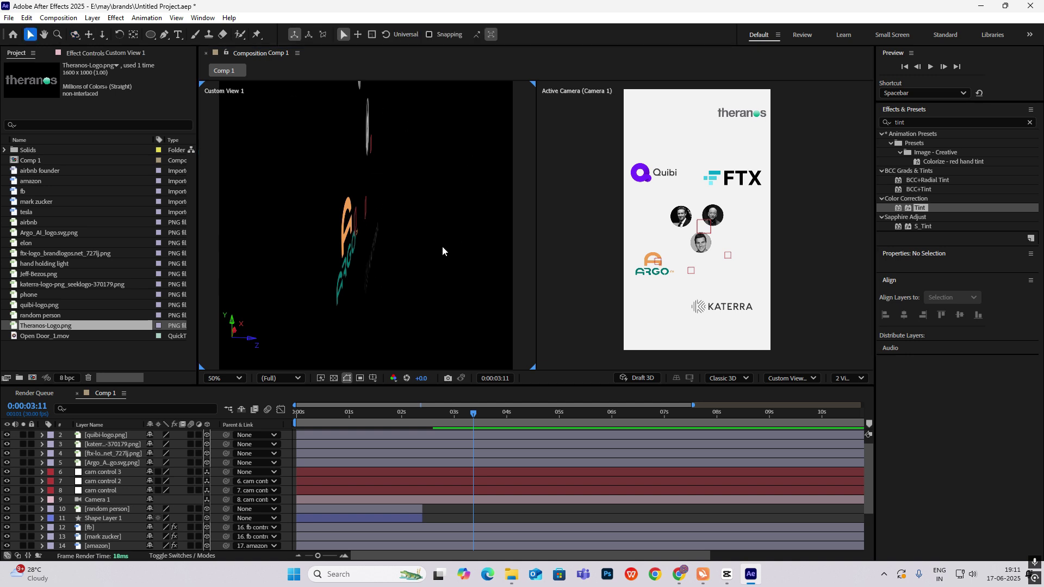
{"action": "left_click", "coordinate": [118, 465]}
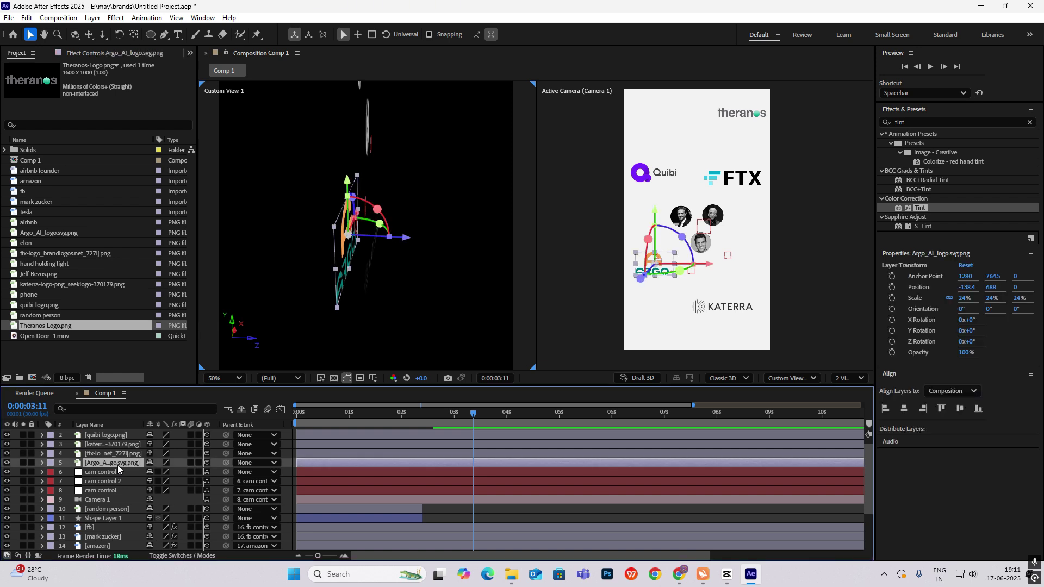
{"action": "key", "text": "p"}
{"action": "left_click_drag", "start_coordinate": [188, 472], "coordinate": [283, 473]}
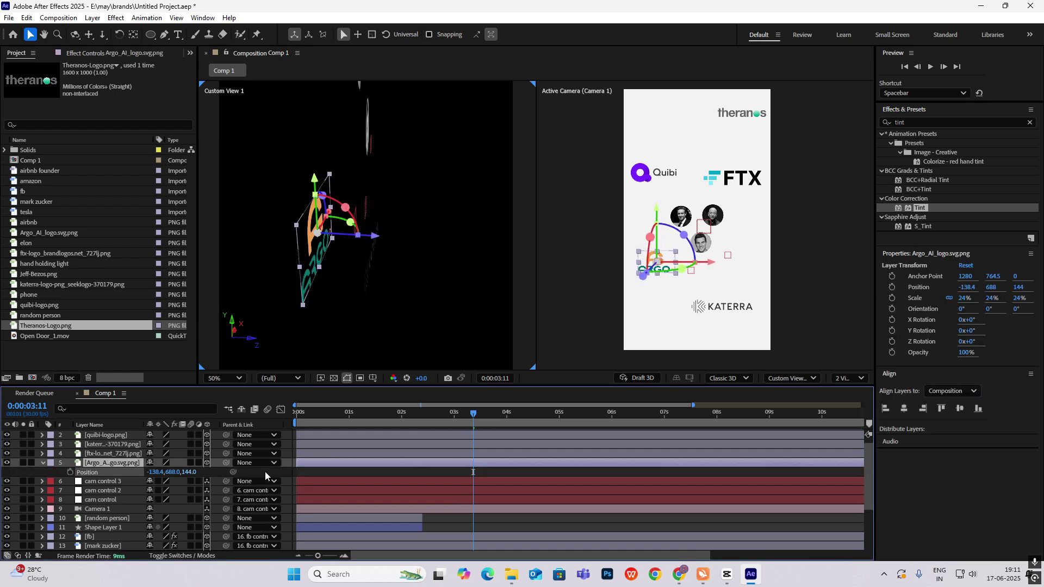
Step: Offset two logos in depth, setting the FTX logo's Z position to -385 and the Katerra logo's to 97
{"action": "scroll", "coordinate": [126, 471], "scroll_direction": "up", "scroll_amount": 1}
{"action": "left_click", "coordinate": [122, 461]}
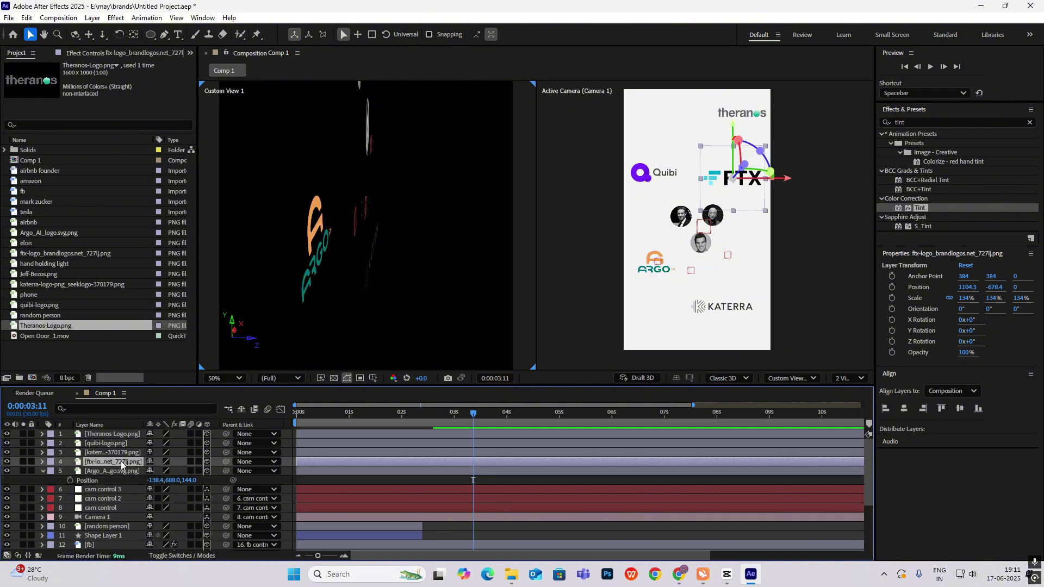
{"action": "key", "text": "p"}
{"action": "left_click_drag", "start_coordinate": [190, 471], "coordinate": [1, 478]}
{"action": "left_click", "coordinate": [122, 452]}
{"action": "key", "text": "p"}
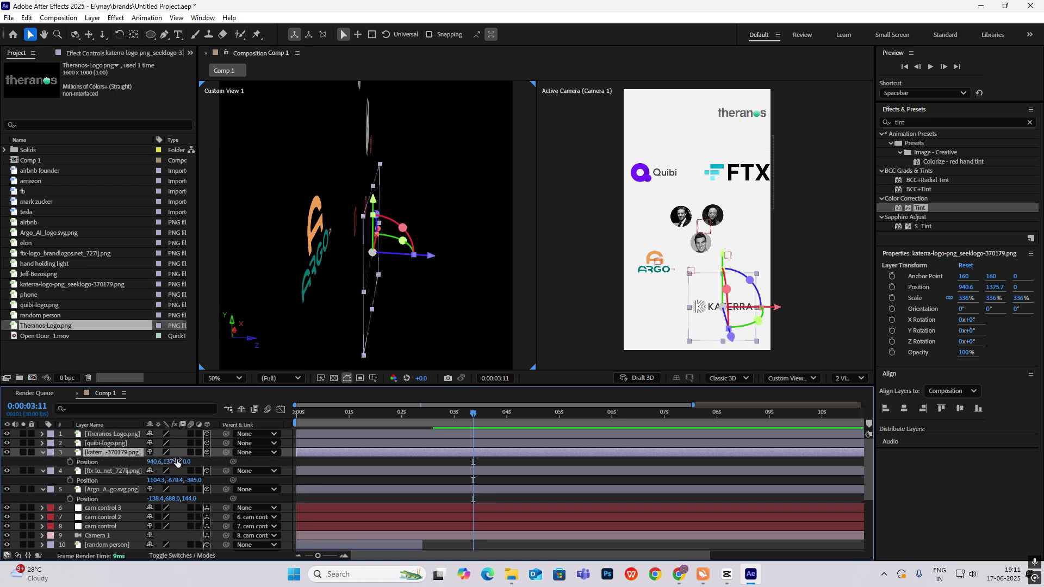
{"action": "left_click_drag", "start_coordinate": [185, 462], "coordinate": [1, 452]}
Step: Set the Quibi logo's Z position to -788 and the Theranos logo's to 458, and collapse the layers' properties
{"action": "left_click", "coordinate": [126, 443]}
{"action": "key", "text": "p"}
{"action": "left_click", "coordinate": [125, 434]}
{"action": "key", "text": "p"}
{"action": "left_click_drag", "start_coordinate": [188, 442], "coordinate": [439, 443]}
{"action": "key", "text": "ctrl+a"}
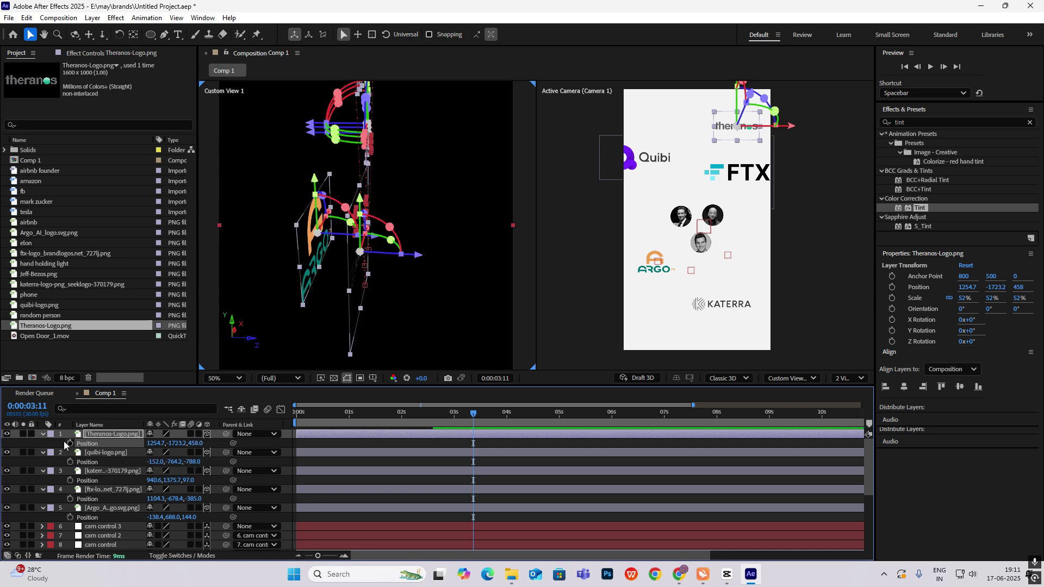
{"action": "key", "text": "ctrl+a"}
{"action": "left_click", "coordinate": [43, 434]}
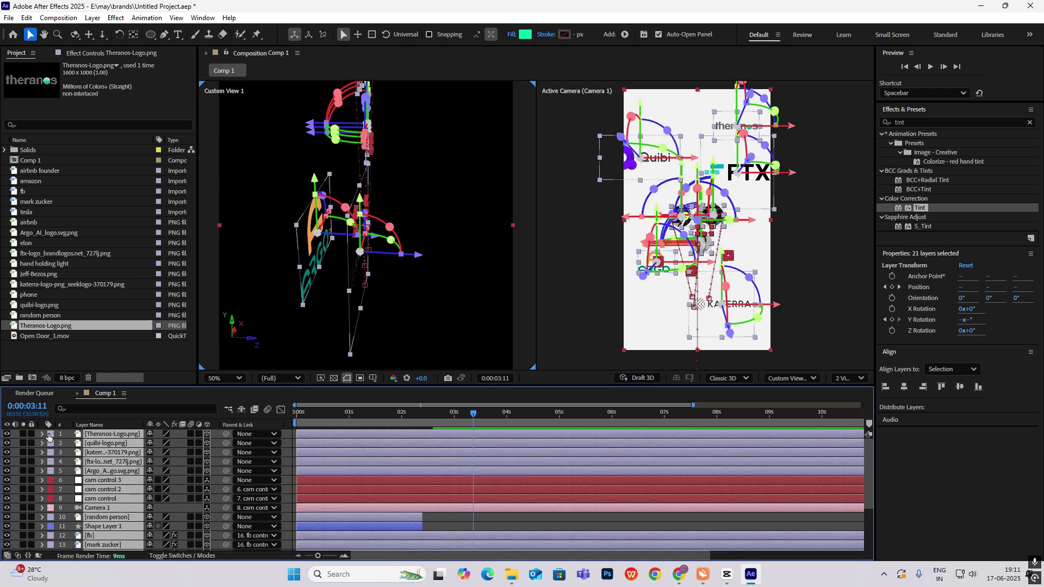
{"action": "left_click", "coordinate": [804, 285]}
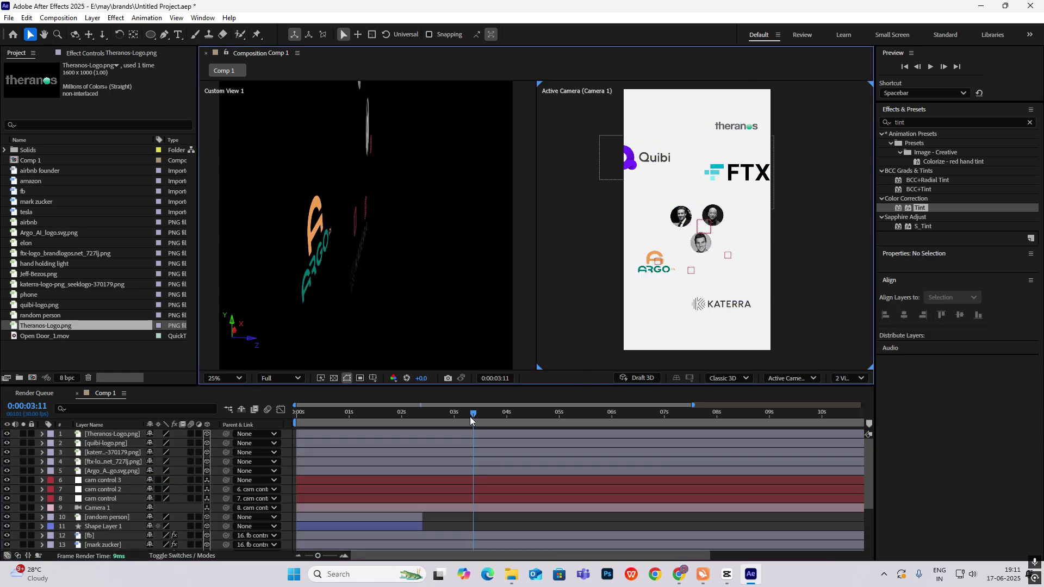
Step: At 0:00:02:16, move the Argo AI logo out of frame and raise the FTX logo to Y -729.9
{"action": "left_click_drag", "start_coordinate": [470, 417], "coordinate": [427, 441]}
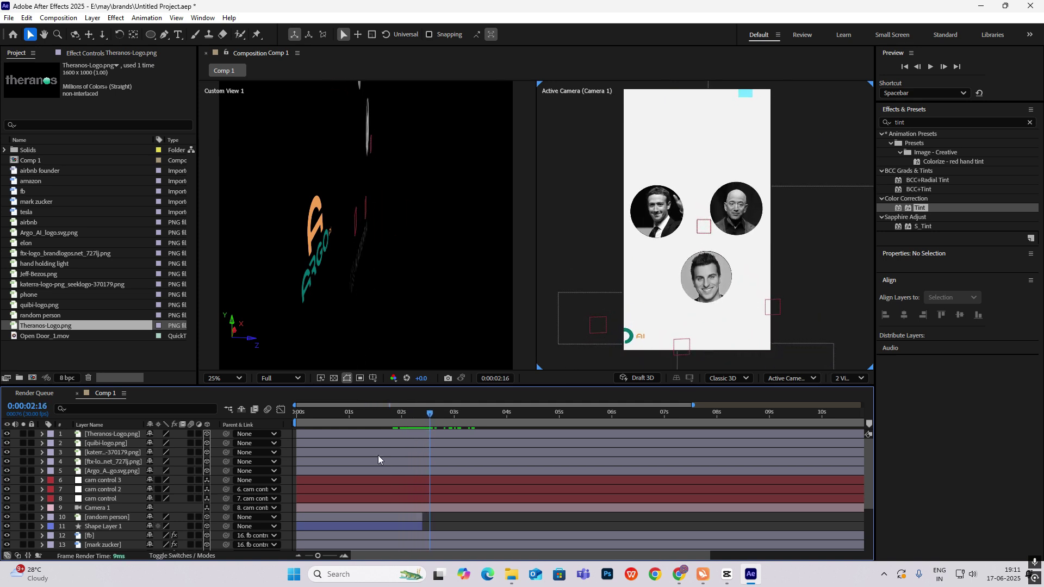
{"action": "left_click", "coordinate": [630, 337]}
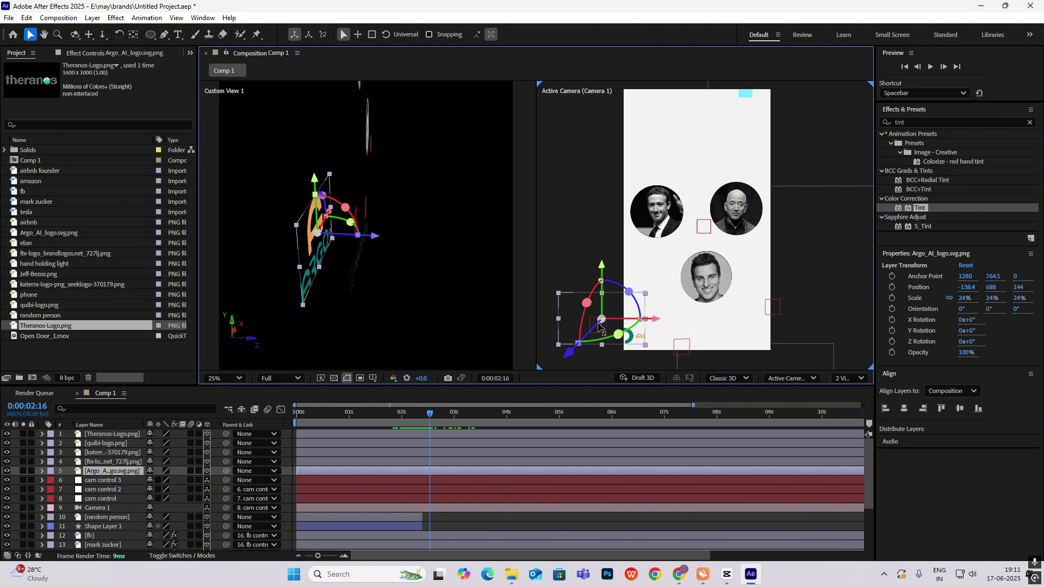
{"action": "left_click_drag", "start_coordinate": [599, 325], "coordinate": [577, 318]}
{"action": "left_click", "coordinate": [806, 156]}
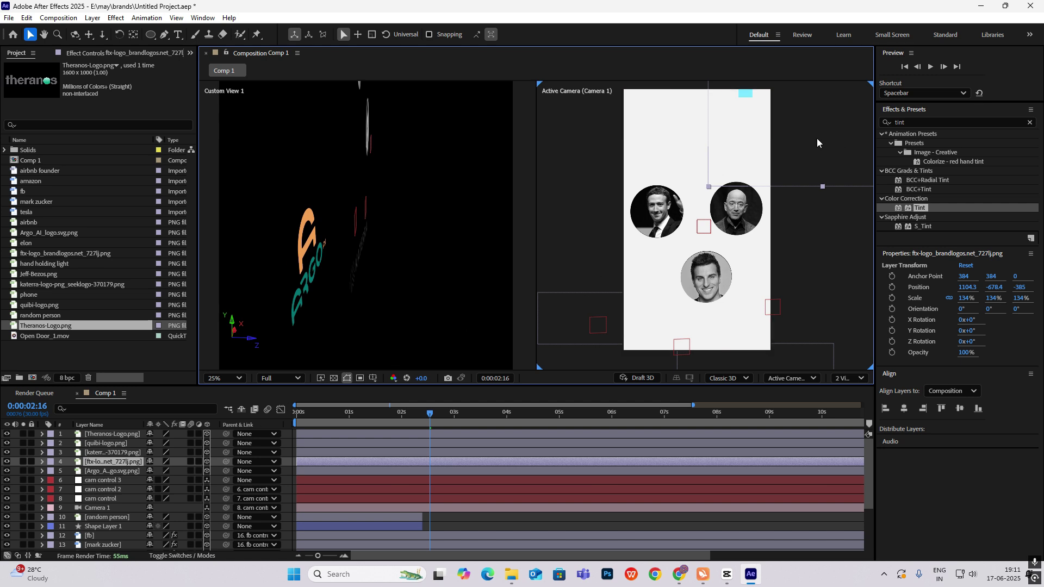
{"action": "left_click_drag", "start_coordinate": [816, 140], "coordinate": [813, 125]}
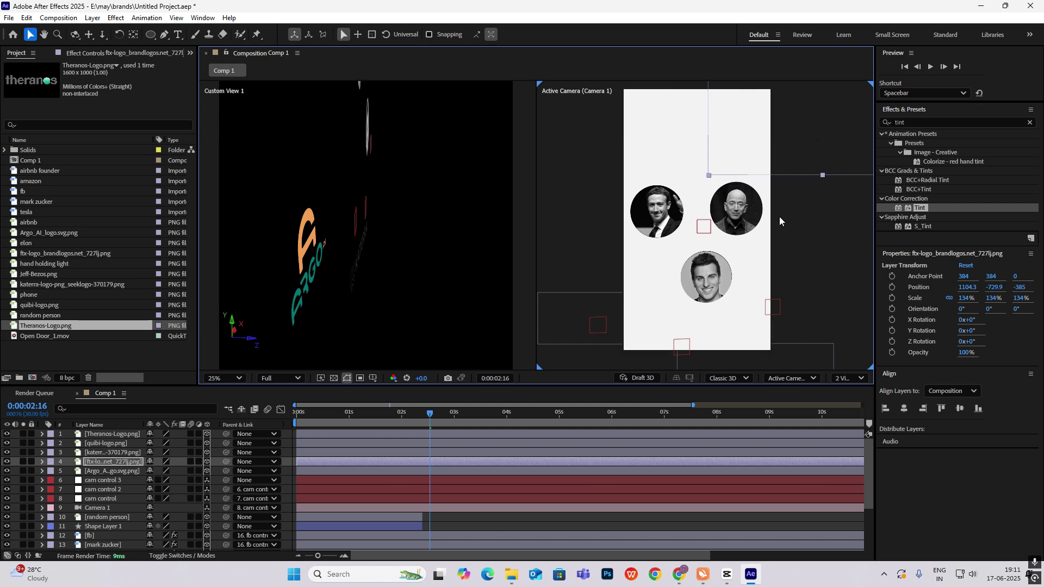
Step: Preview the camera pull-back and move the Quibi logo inward to X 32.4, Y -750.5
{"action": "mouse_move", "coordinate": [433, 413]}
{"action": "left_mouse_down"}
{"action": "mouse_move", "coordinate": [472, 425]}
{"action": "mouse_move", "coordinate": [419, 425]}
{"action": "left_mouse_up"}
{"action": "key", "text": "space"}
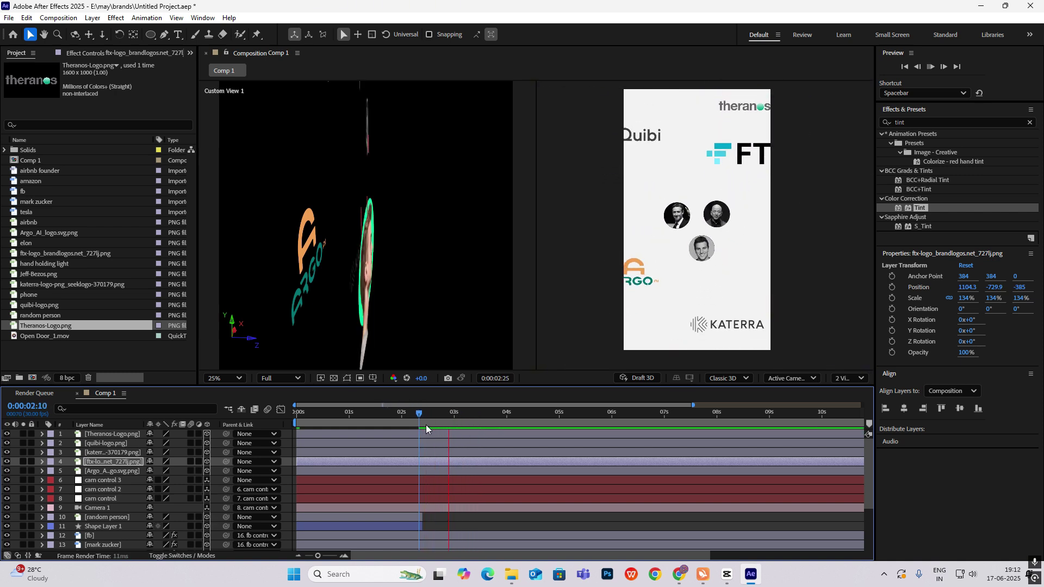
{"action": "key", "text": "space"}
{"action": "left_click", "coordinate": [646, 168]}
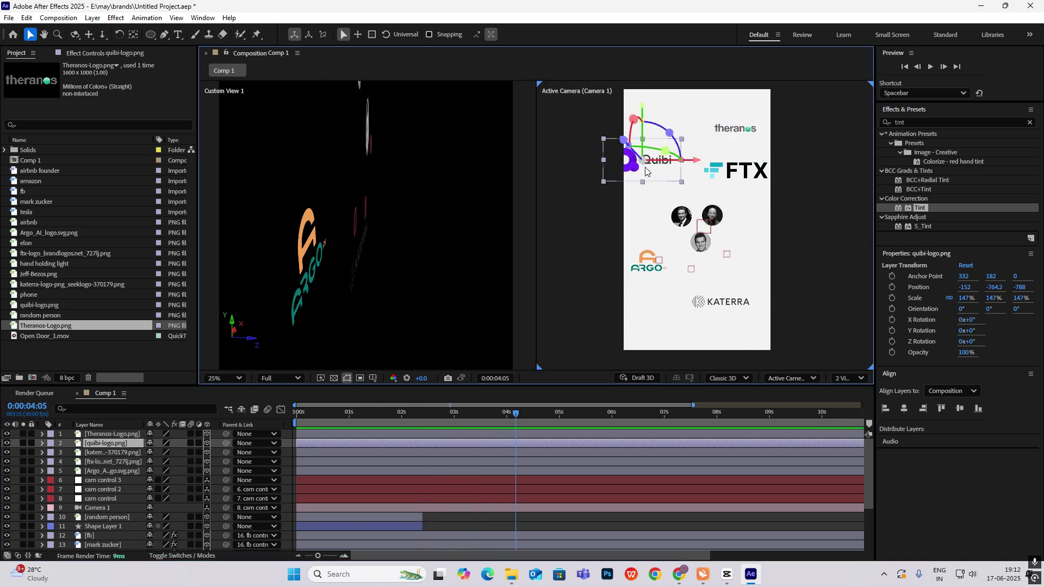
{"action": "left_click_drag", "start_coordinate": [646, 160], "coordinate": [661, 163]}
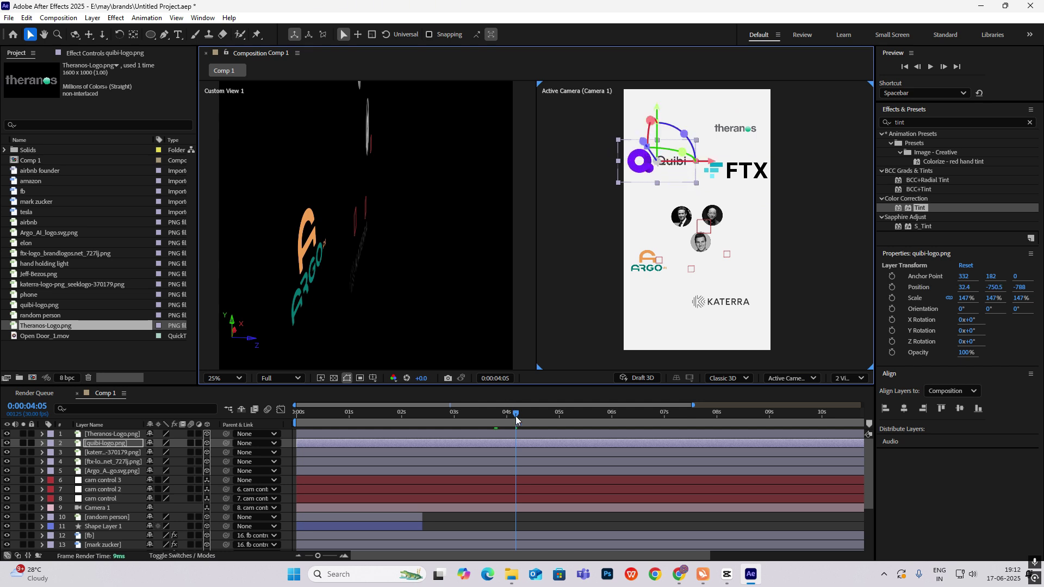
{"action": "left_click_drag", "start_coordinate": [515, 415], "coordinate": [500, 442]}
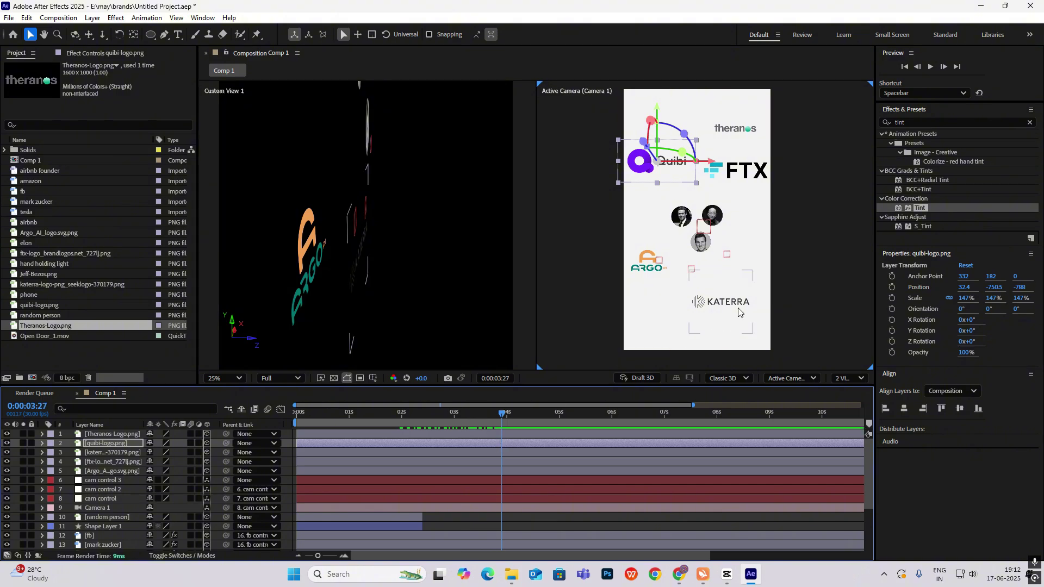
{"action": "left_click", "coordinate": [808, 263]}
Step: Switch to CapCut and examine the reference's logo pull-back from 0:00:03:23 to 0:00:04:03, checking its blur
{"action": "left_click", "coordinate": [727, 574]}
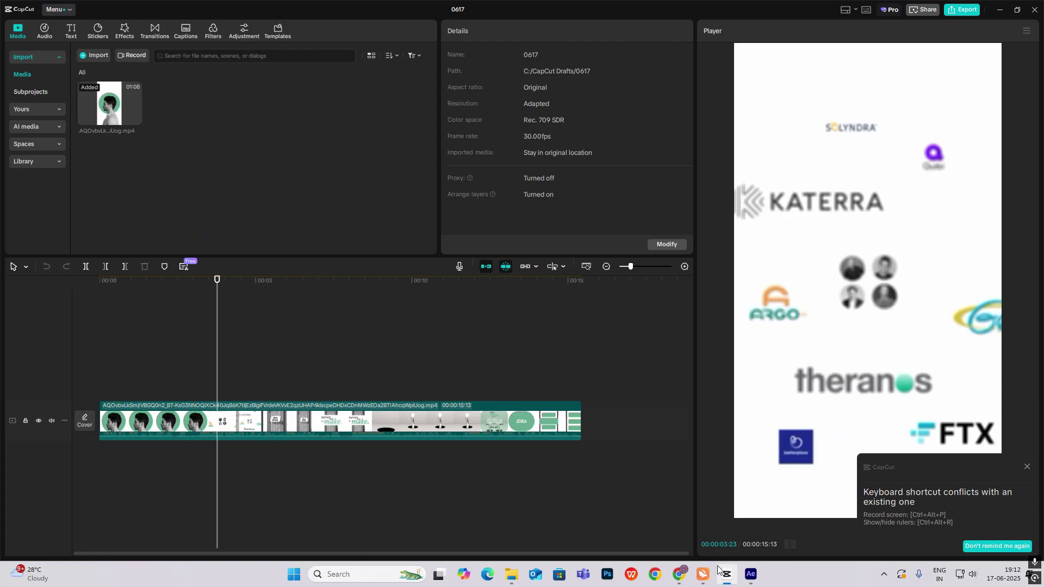
{"action": "mouse_move", "coordinate": [216, 382]}
{"action": "left_mouse_down"}
{"action": "mouse_move", "coordinate": [184, 387]}
{"action": "mouse_move", "coordinate": [227, 394]}
{"action": "left_mouse_up"}
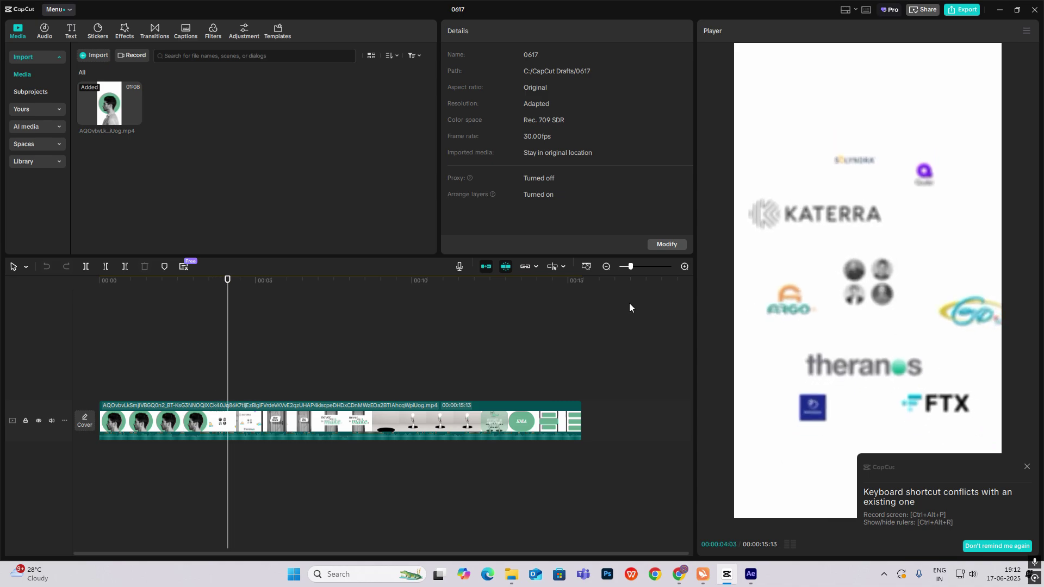
{"action": "left_click", "coordinate": [731, 578]}
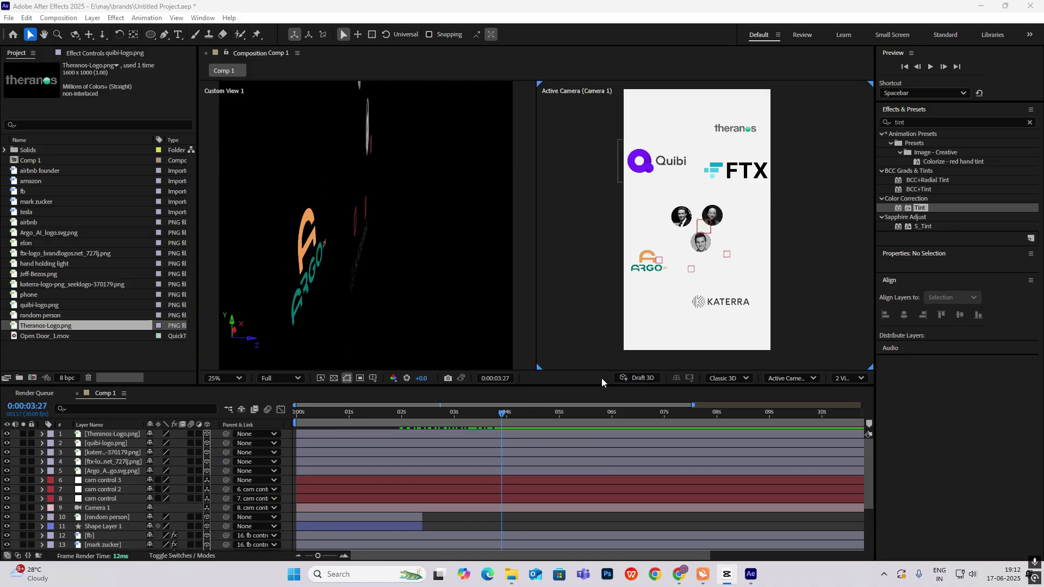
Step: Add an adjustment layer on top of Comp 1 and apply Gaussian Blur (Legacy) to it
{"action": "right_click", "coordinate": [782, 270]}
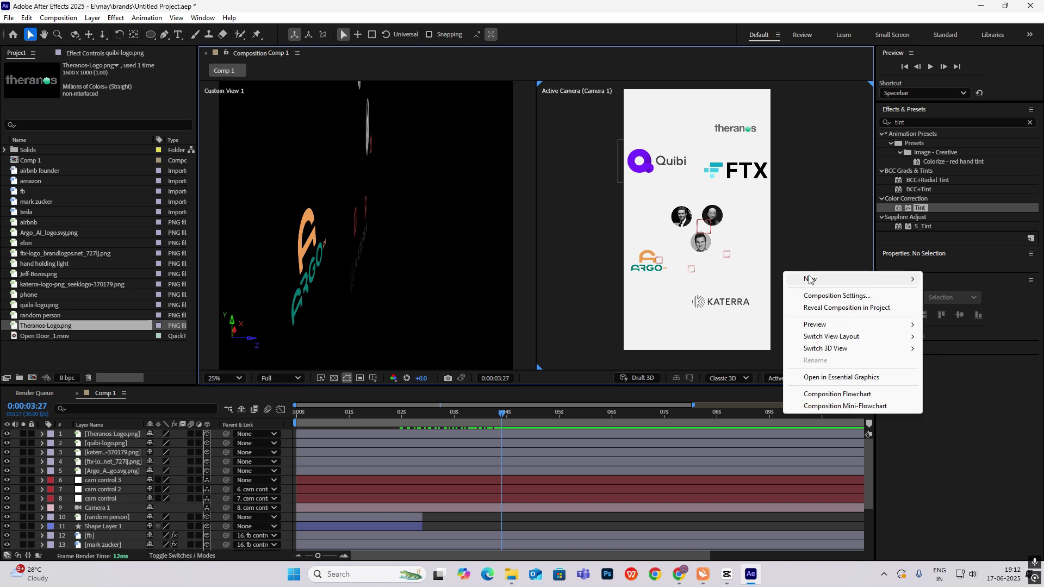
{"action": "mouse_move", "coordinate": [809, 279]}
{"action": "left_click", "coordinate": [701, 368]}
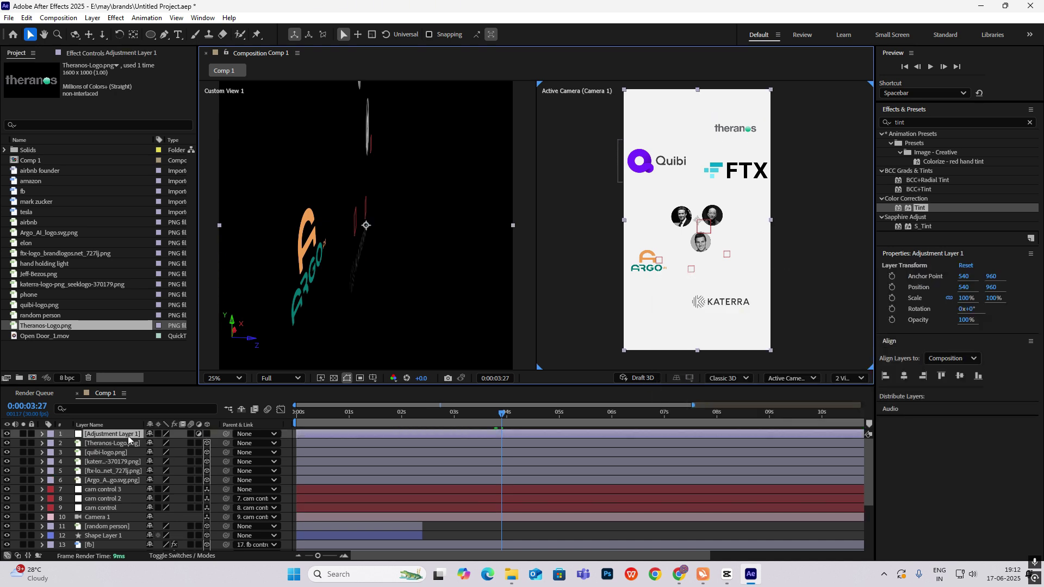
{"action": "left_click", "coordinate": [208, 434]}
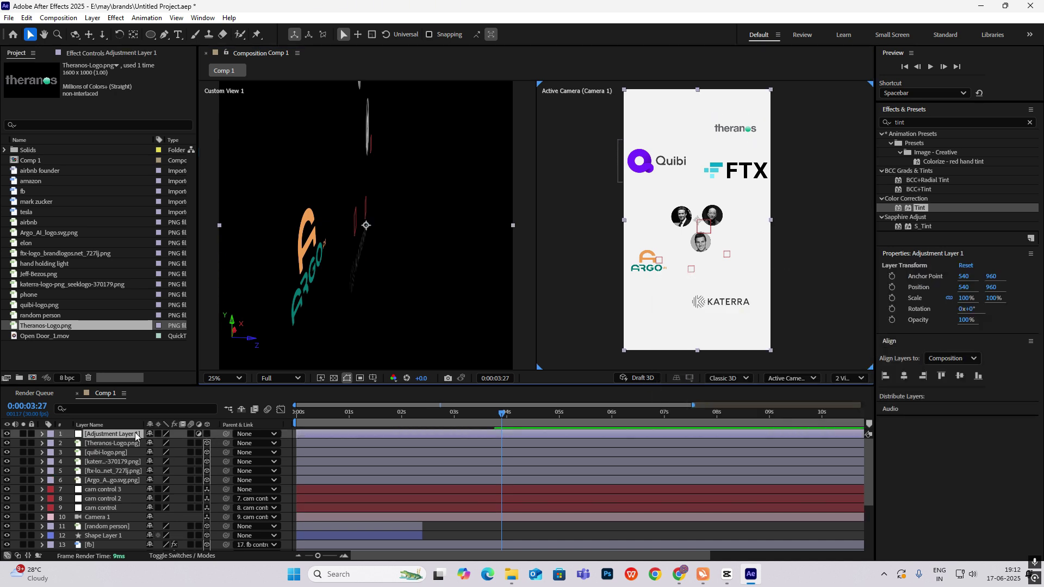
{"action": "left_click", "coordinate": [878, 121]}
{"action": "type", "text": "gau"}
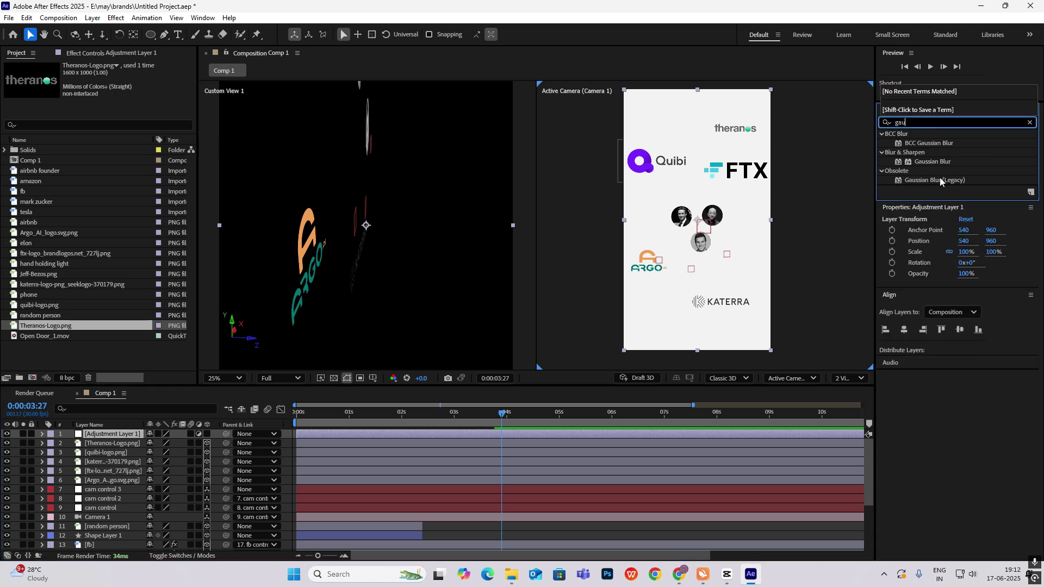
{"action": "left_click_drag", "start_coordinate": [939, 179], "coordinate": [109, 433]}
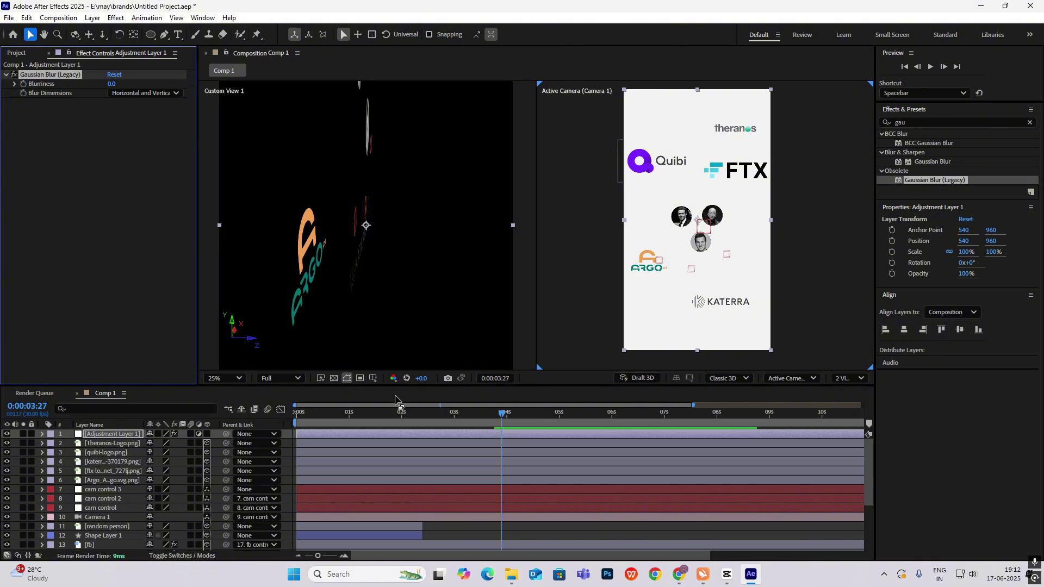
Step: Keyframe the adjustment layer's Blurriness from 0 during the pull-back up to 22.4 at 0:00:03:24
{"action": "mouse_move", "coordinate": [511, 415]}
{"action": "left_mouse_down"}
{"action": "mouse_move", "coordinate": [409, 420]}
{"action": "mouse_move", "coordinate": [495, 428]}
{"action": "left_mouse_up"}
{"action": "left_click", "coordinate": [21, 86]}
{"action": "left_click_drag", "start_coordinate": [111, 86], "coordinate": [217, 91]}
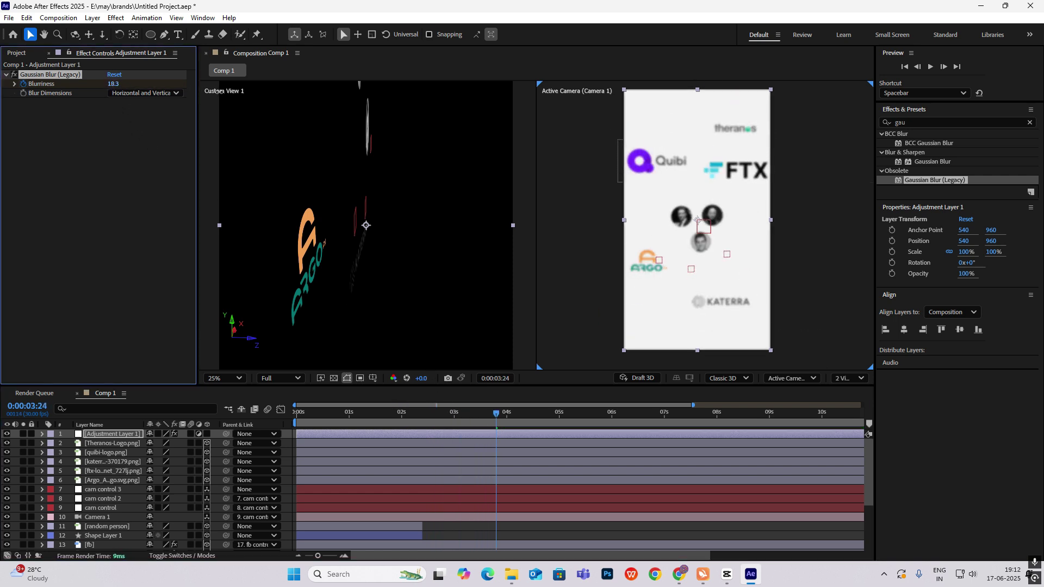
{"action": "left_click", "coordinate": [246, 101]}
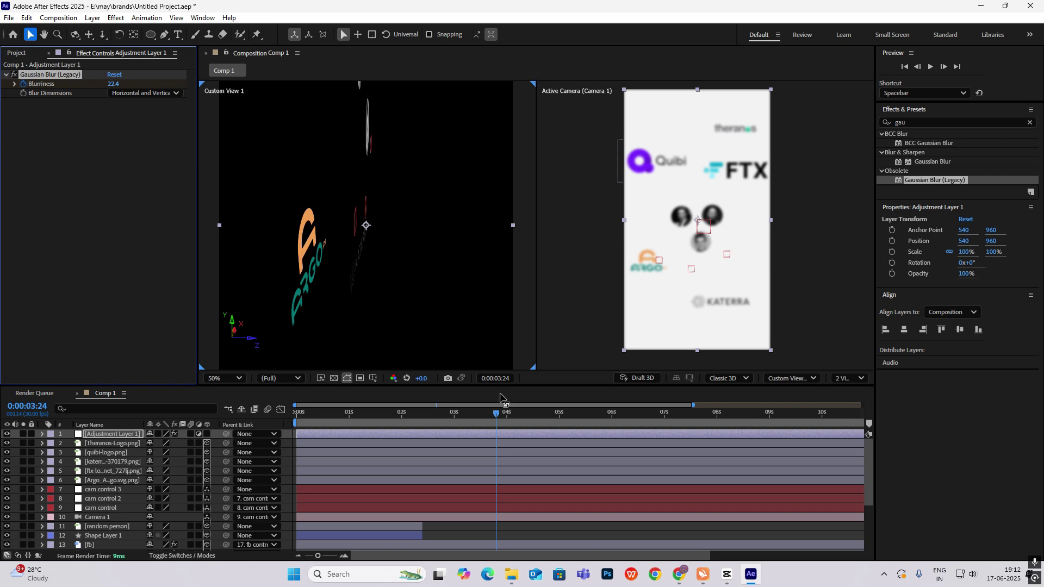
Step: Ease both Blurriness keyframes, shape their speed curve to peak early and settle slowly, and preview the blur
{"action": "key", "text": "u"}
{"action": "left_click_drag", "start_coordinate": [518, 443], "coordinate": [385, 456]}
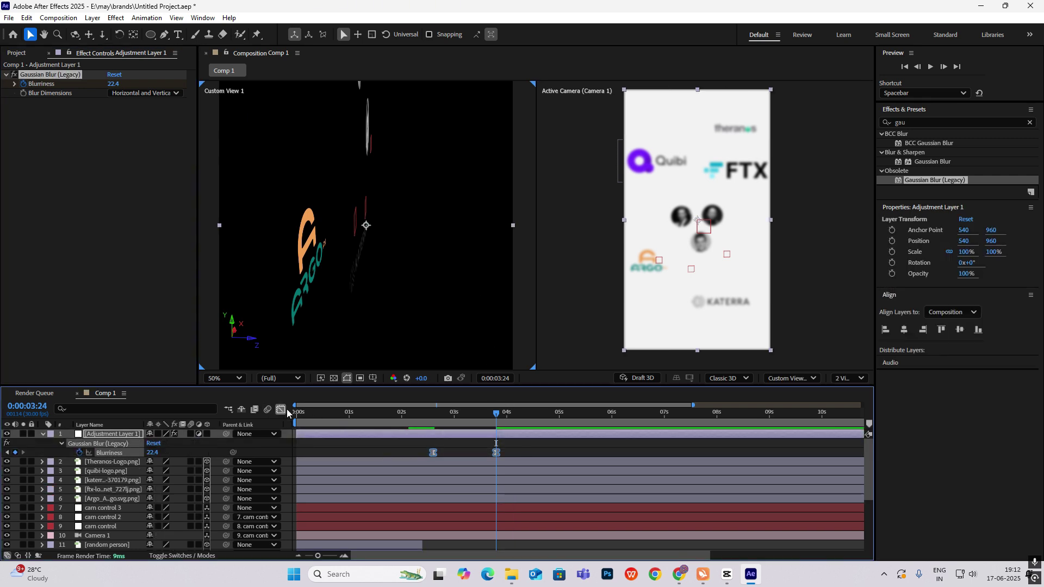
{"action": "left_click", "coordinate": [281, 411]}
{"action": "left_click_drag", "start_coordinate": [562, 439], "coordinate": [376, 549]}
{"action": "left_click_drag", "start_coordinate": [485, 525], "coordinate": [466, 525]}
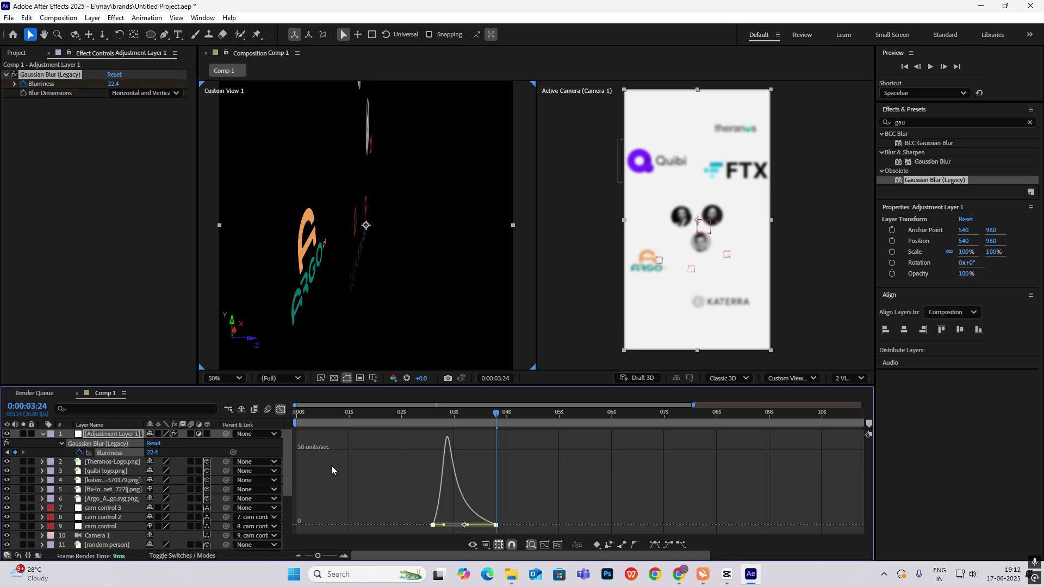
{"action": "left_click", "coordinate": [280, 409]}
{"action": "key", "text": "space"}
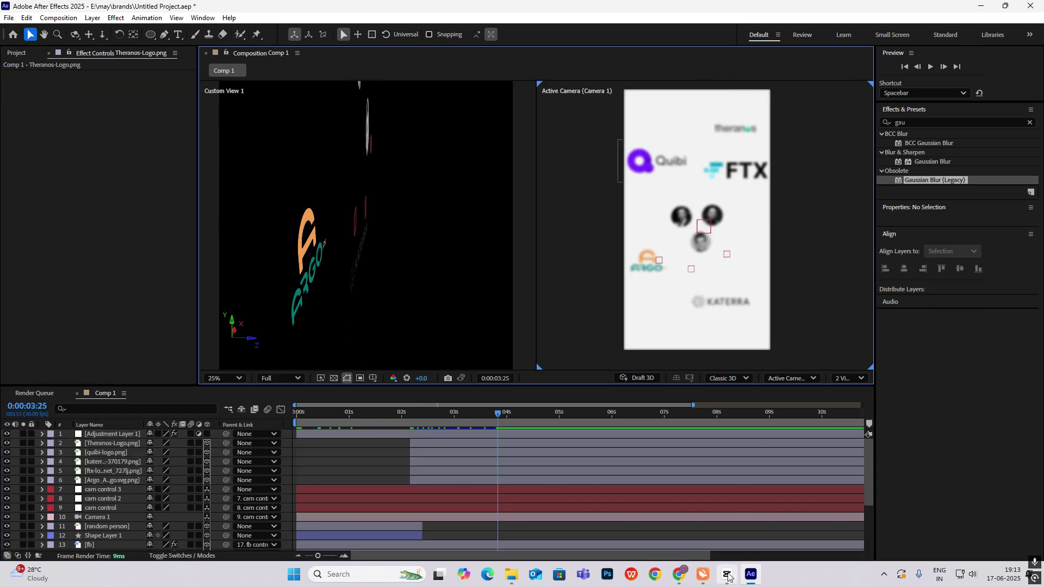
Step: Examine the scene following the logo pull-back in the CapCut reference video, and return to the After Effects project's asset list
{"action": "left_click", "coordinate": [727, 575]}
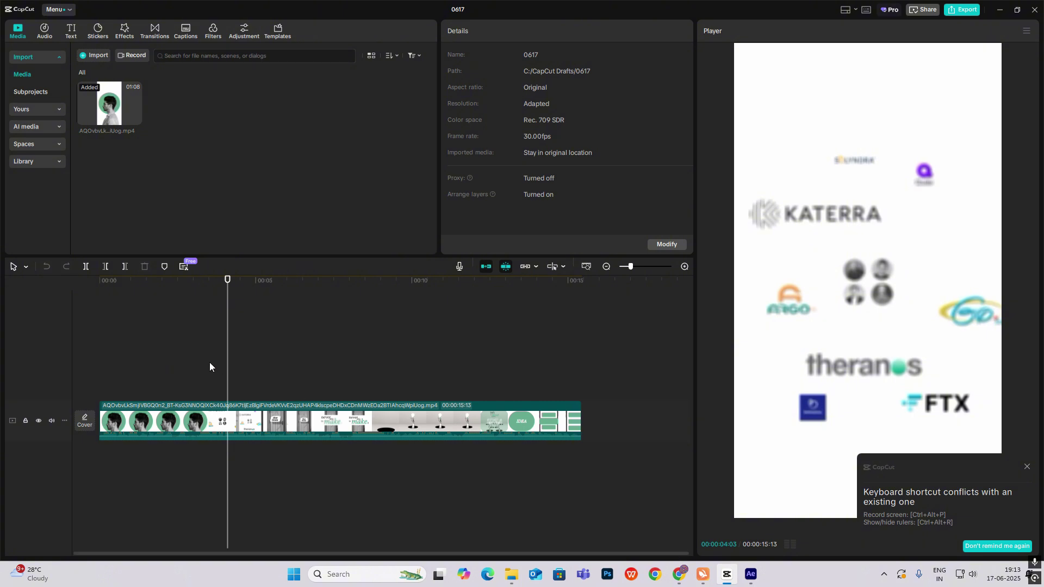
{"action": "left_click_drag", "start_coordinate": [231, 381], "coordinate": [297, 405]}
{"action": "left_click", "coordinate": [750, 575]}
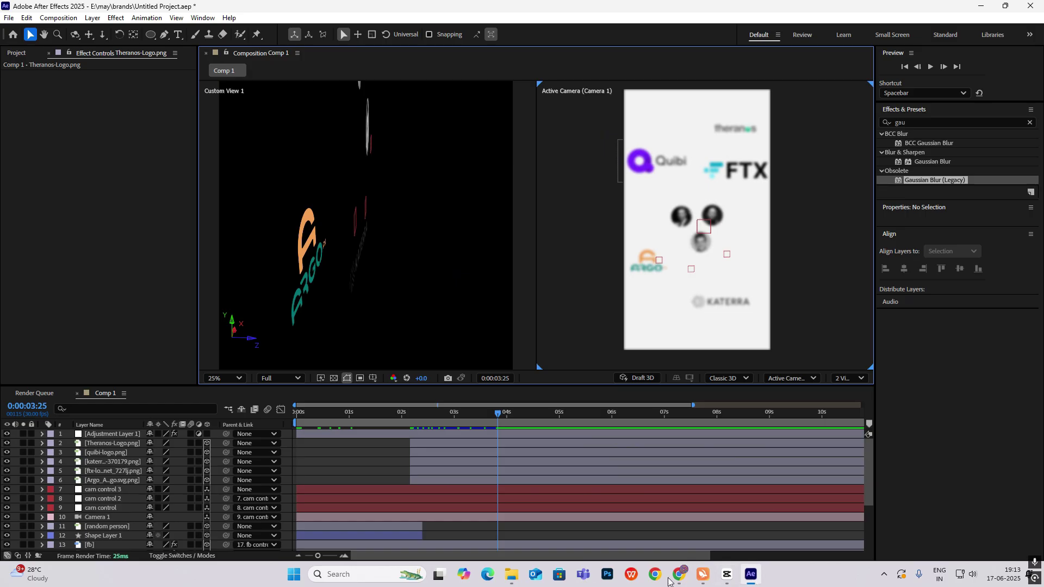
{"action": "left_click", "coordinate": [16, 53]}
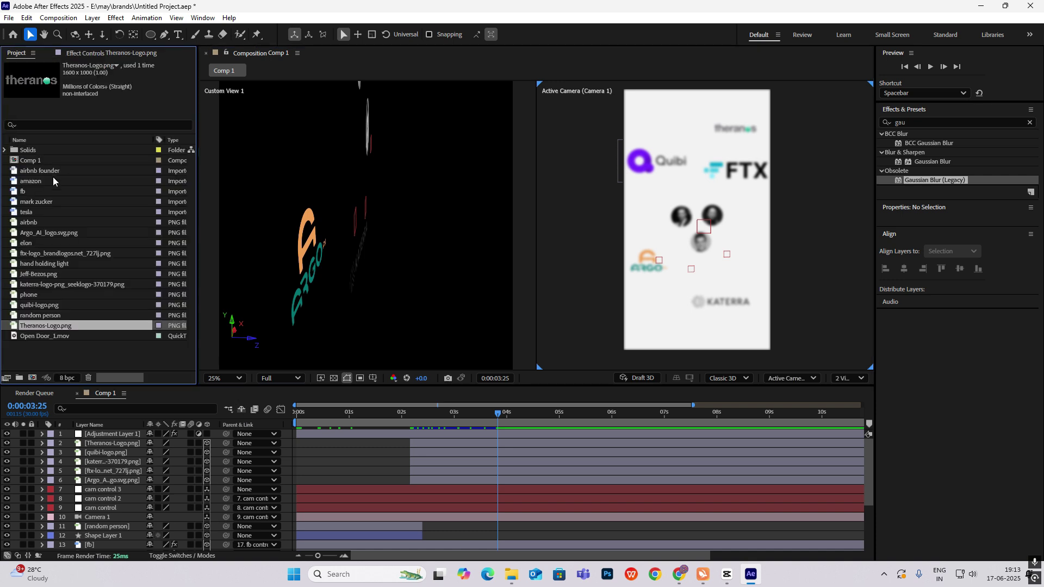
Step: Add Open Door_1.mov as the top layer of Comp 1, make it a 3D layer and flip it horizontally
{"action": "left_click_drag", "start_coordinate": [50, 335], "coordinate": [99, 437]}
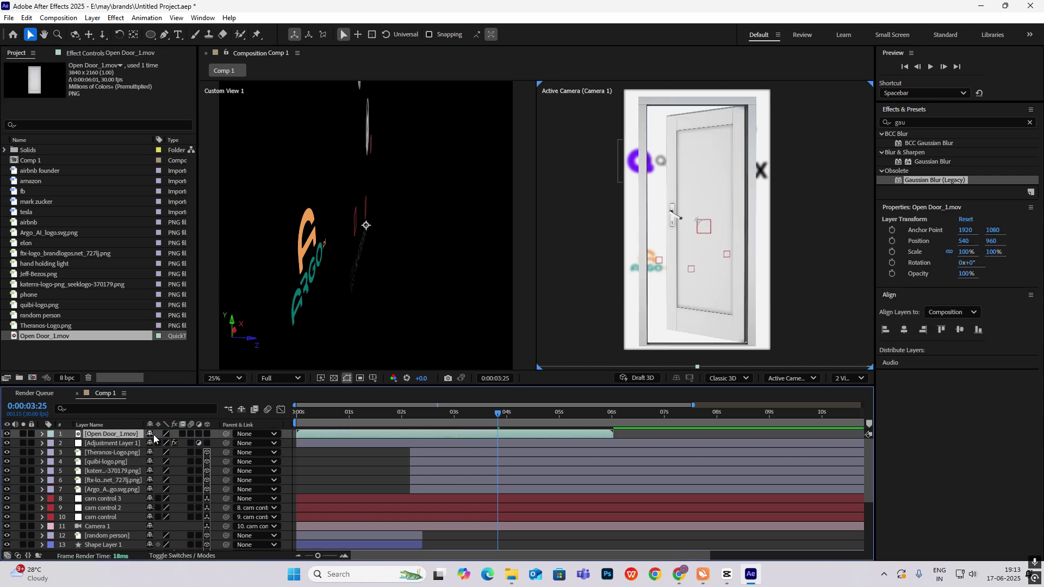
{"action": "left_click", "coordinate": [207, 434]}
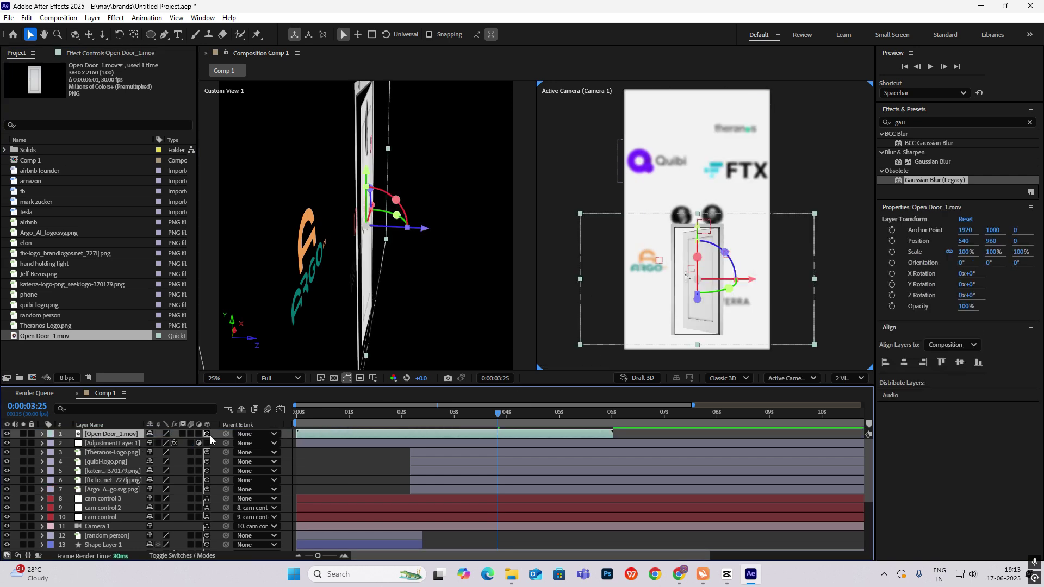
{"action": "right_click", "coordinate": [126, 434]}
{"action": "mouse_move", "coordinate": [163, 154]}
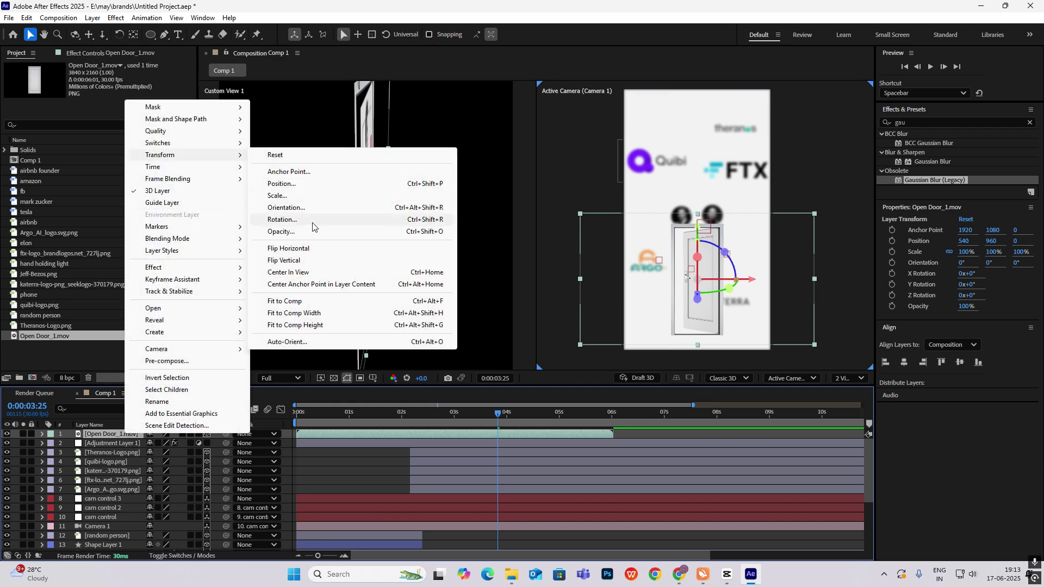
{"action": "left_click", "coordinate": [303, 253]}
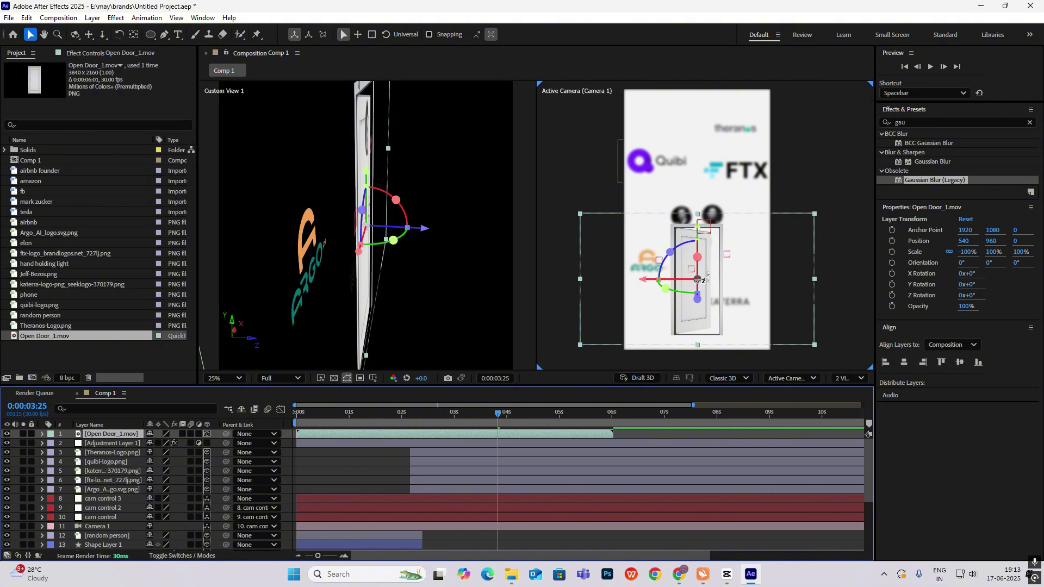
Step: Raise the door layer to the middle of the camera frame and enlarge its Scale to 276%
{"action": "left_click_drag", "start_coordinate": [698, 278], "coordinate": [697, 221]}
{"action": "key", "text": "s"}
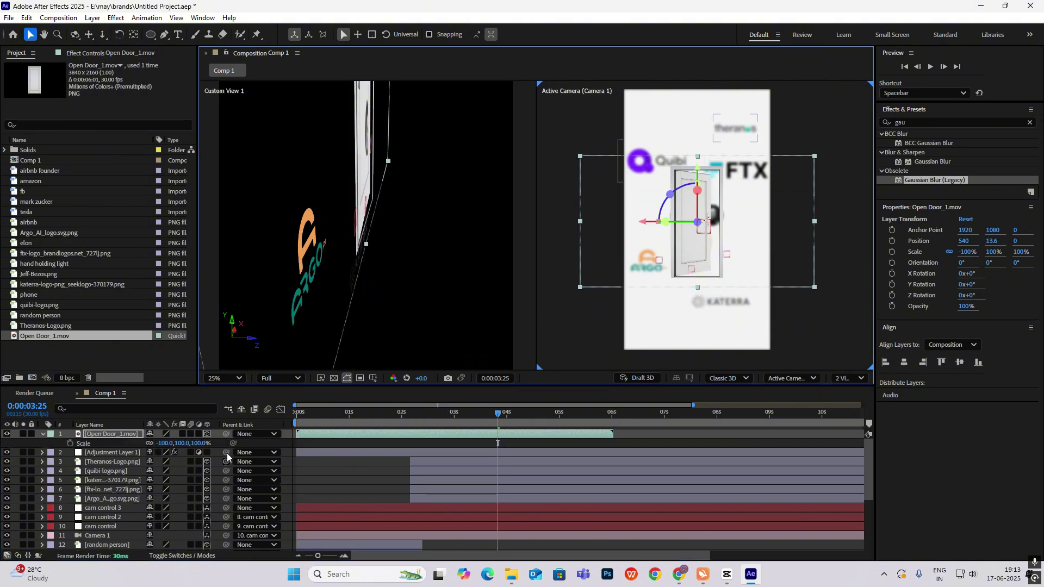
{"action": "left_click_drag", "start_coordinate": [206, 443], "coordinate": [278, 454]}
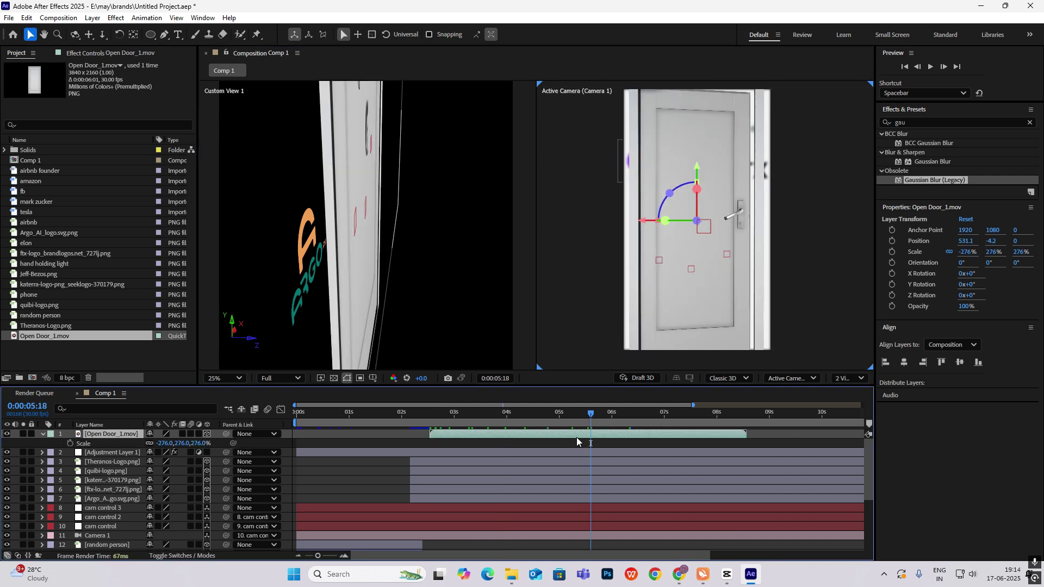
Step: Time-reverse the Open Door_1.mov layer and scrub through the door's motion to check it
{"action": "right_click", "coordinate": [577, 437]}
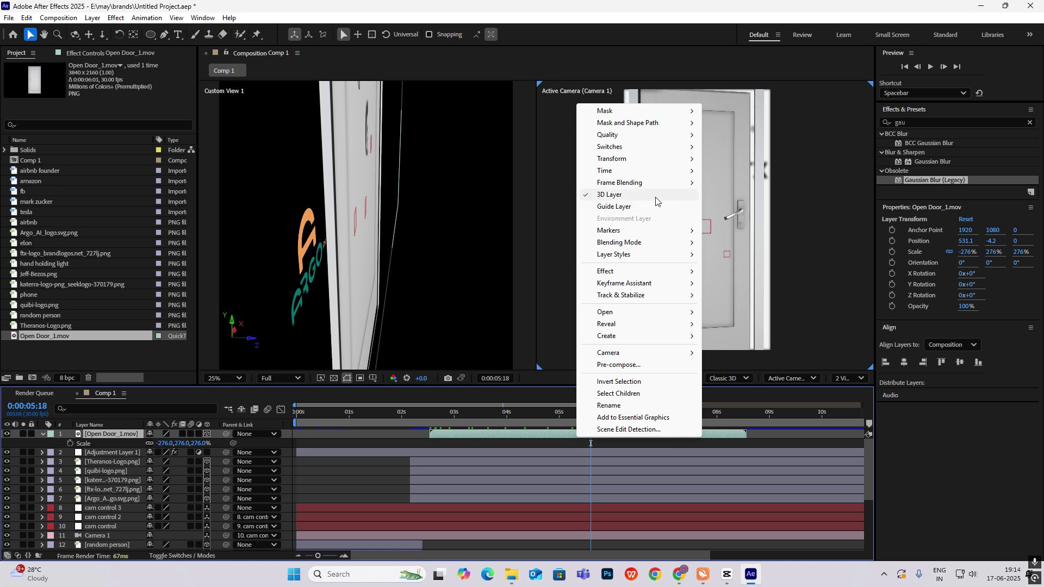
{"action": "mouse_move", "coordinate": [661, 172]}
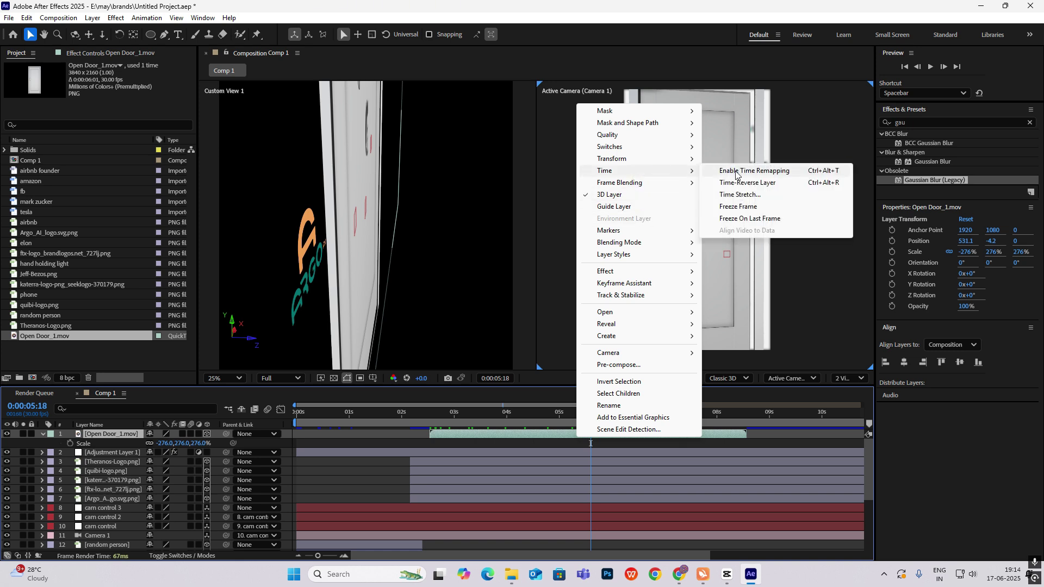
{"action": "left_click", "coordinate": [746, 183]}
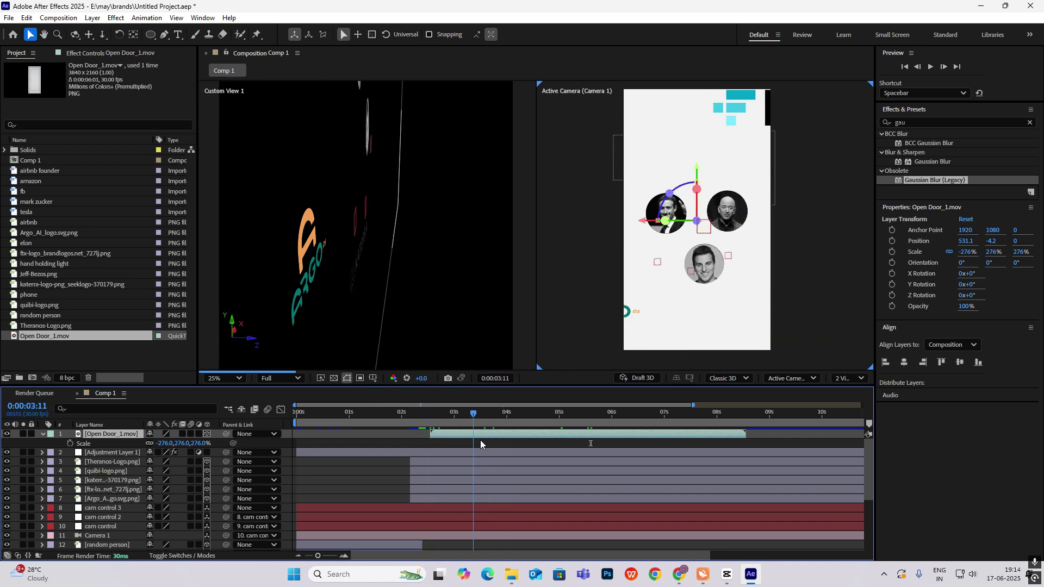
{"action": "left_click_drag", "start_coordinate": [519, 446], "coordinate": [648, 455]}
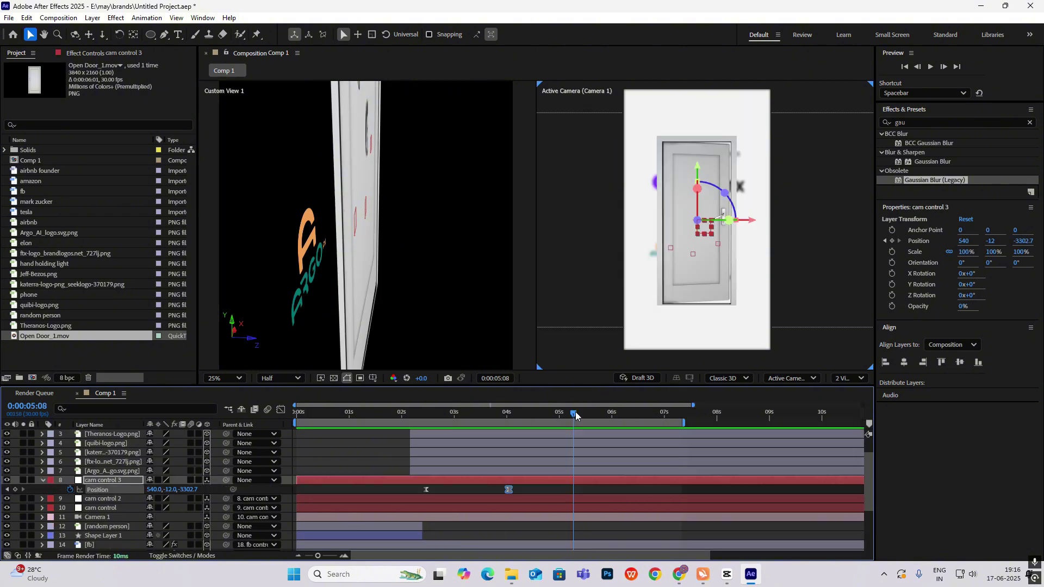
{"action": "left_click_drag", "start_coordinate": [575, 412], "coordinate": [511, 428]}
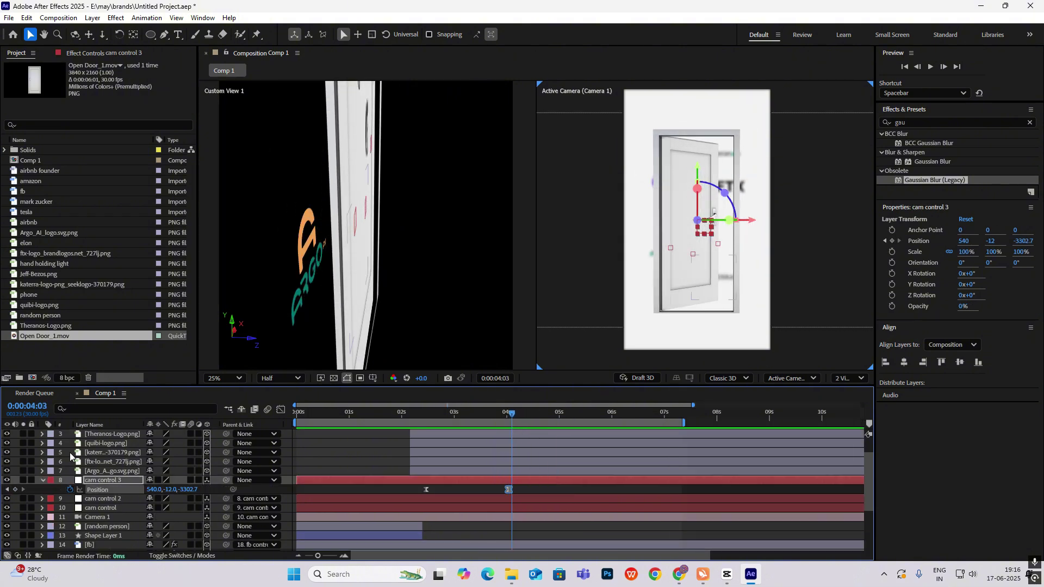
Step: Add 100% Opacity keyframes at 0:00:04:03 to the Theranos, Quibi, Katerra, FTX and Argo AI logo layers
{"action": "left_click", "coordinate": [43, 481]}
{"action": "scroll", "coordinate": [125, 501], "scroll_direction": "up", "scroll_amount": 2}
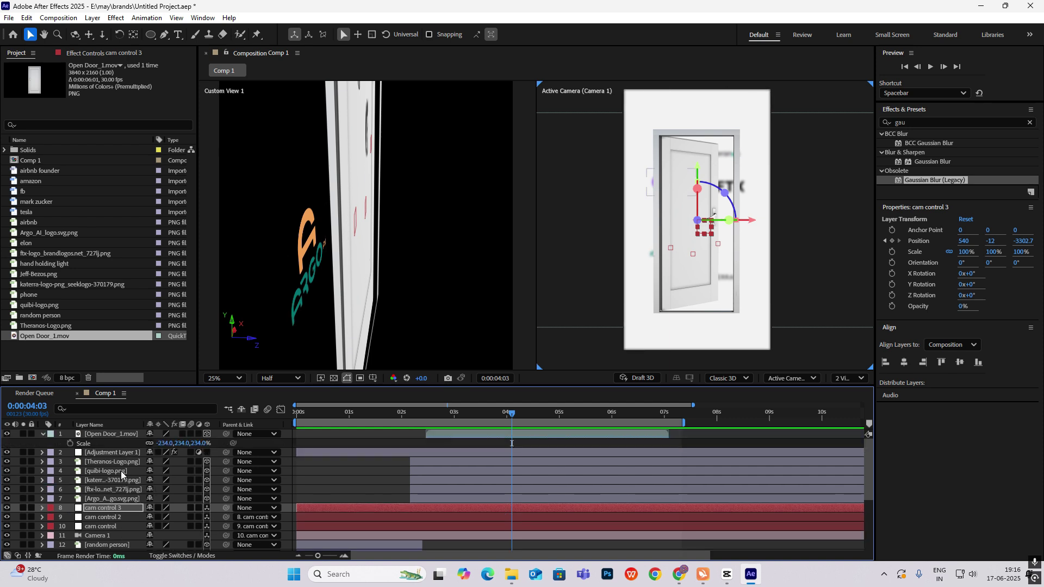
{"action": "left_click", "coordinate": [108, 471]}
{"action": "left_click", "coordinate": [113, 499], "text": "shift"}
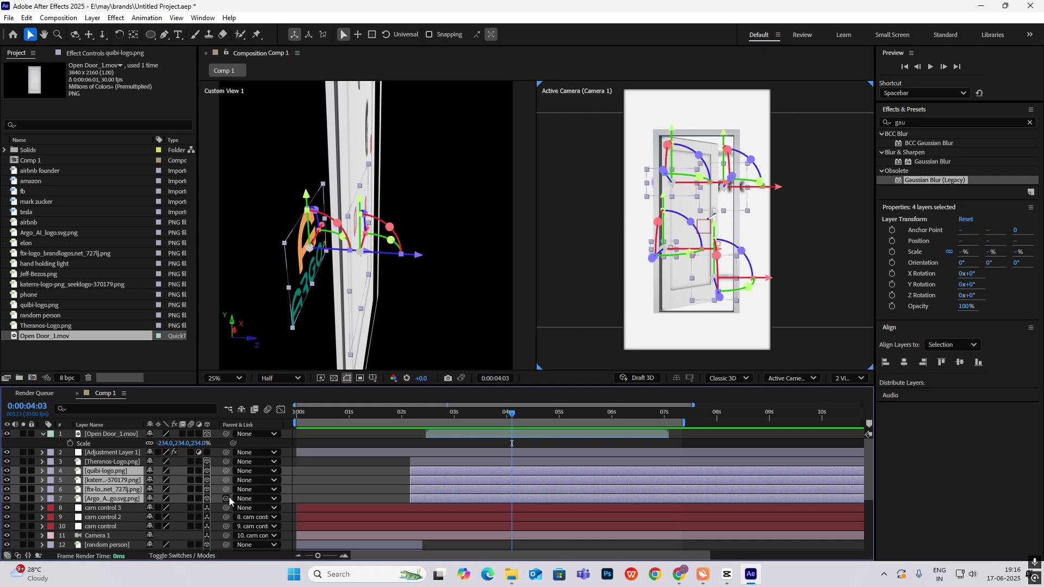
{"action": "left_click", "coordinate": [117, 462], "text": "ctrl"}
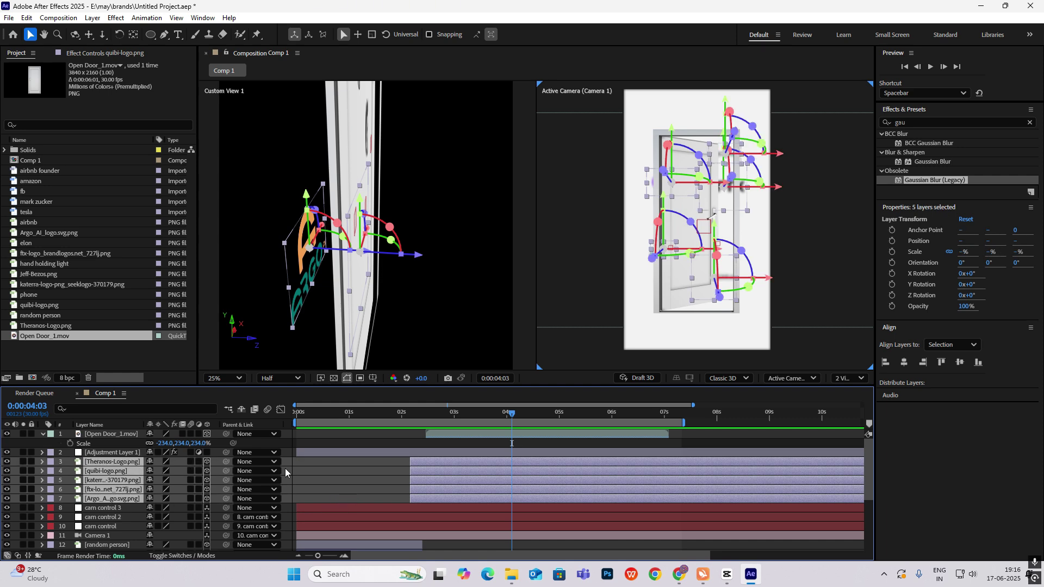
{"action": "key", "text": "y"}
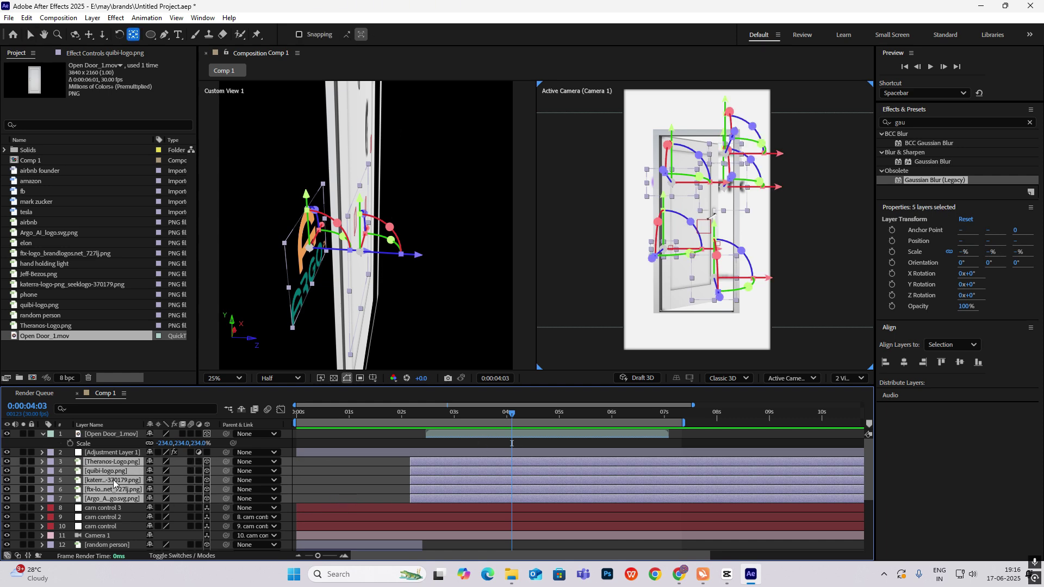
{"action": "key", "text": "t"}
{"action": "left_click", "coordinate": [70, 470]}
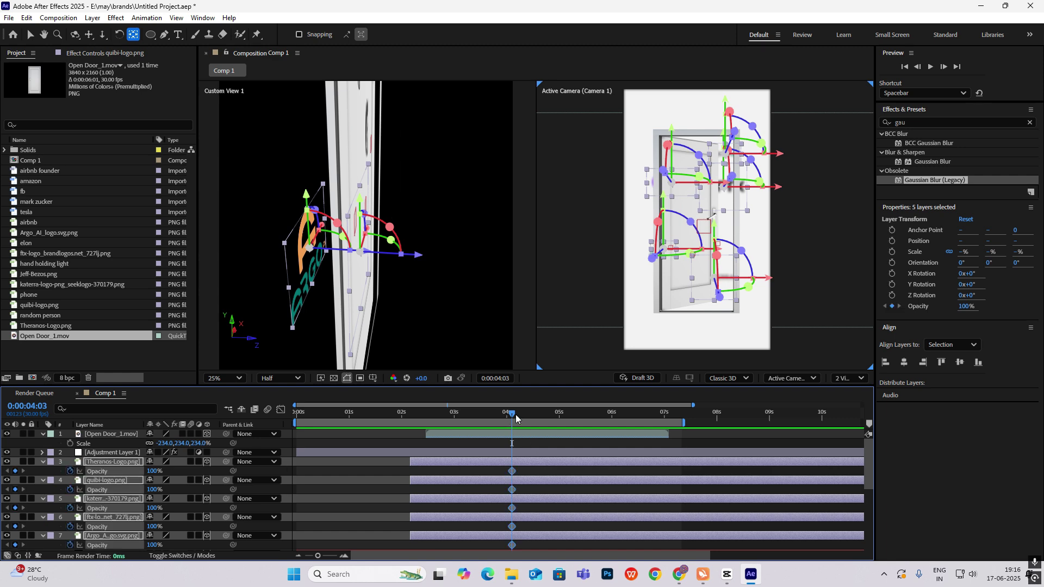
Step: Fade the five logo layers to 0% Opacity at 0:00:04:26 and preview the fade behind the closing door
{"action": "left_click_drag", "start_coordinate": [511, 413], "coordinate": [542, 418]}
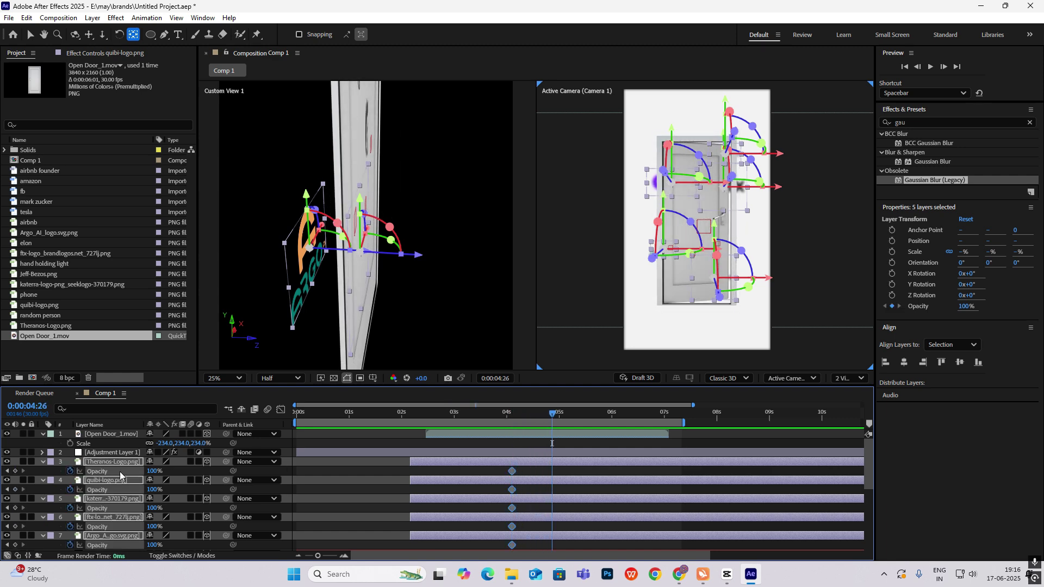
{"action": "left_click_drag", "start_coordinate": [153, 471], "coordinate": [125, 471]}
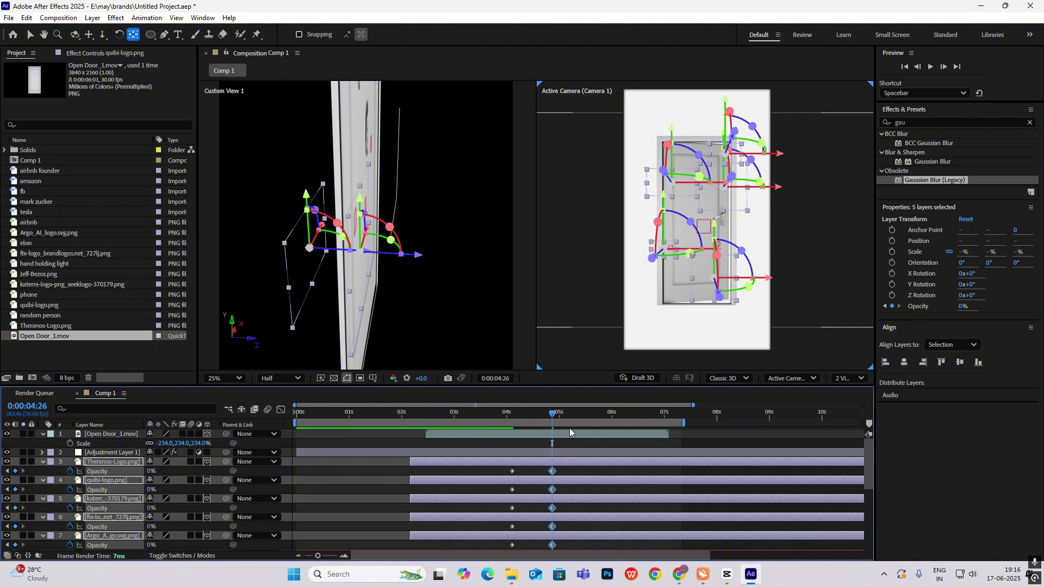
{"action": "left_click", "coordinate": [500, 424]}
{"action": "key", "text": "space"}
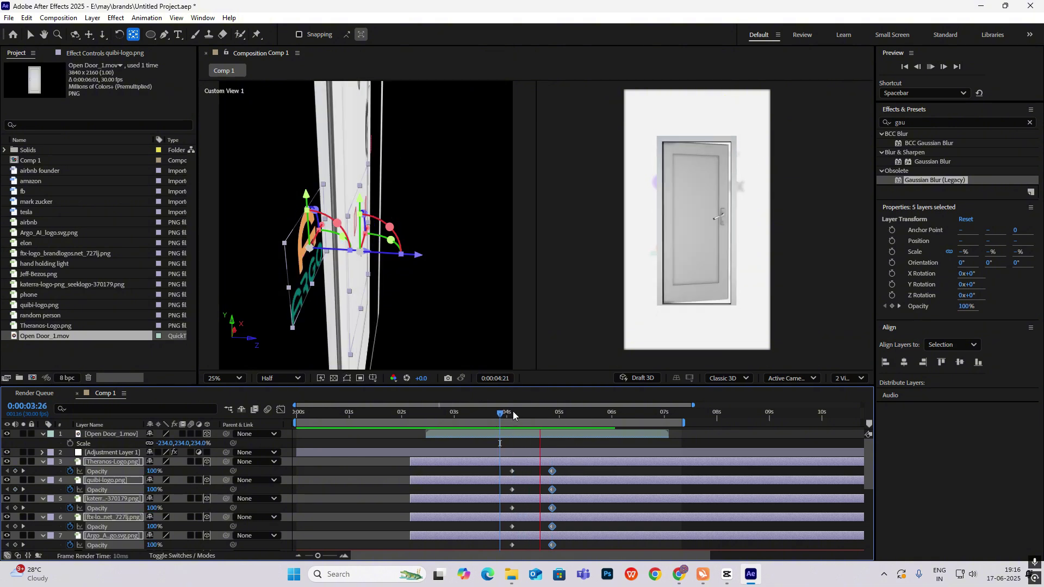
{"action": "key", "text": "space"}
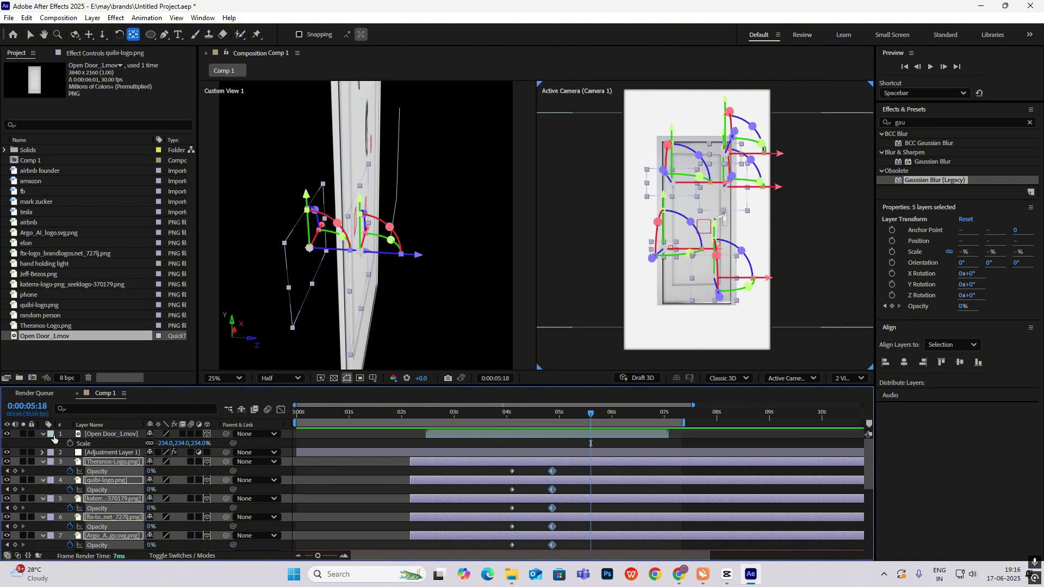
Step: Collapse all open layer properties, change the composition to a single-view layout, and move the current time to 0:00:05:23
{"action": "key", "text": "ctrl+a"}
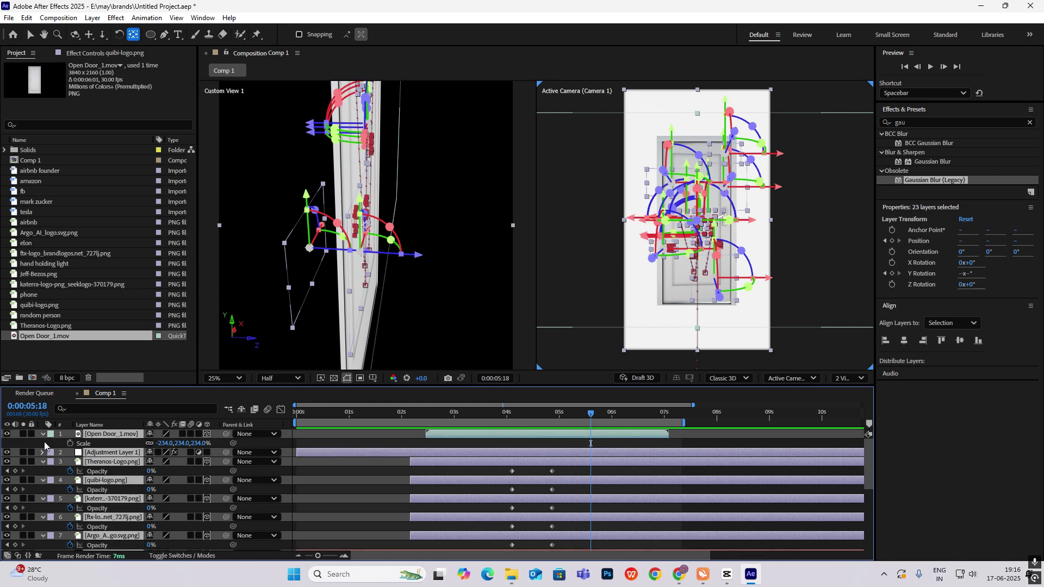
{"action": "left_click", "coordinate": [43, 434]}
{"action": "key", "text": "comma"}
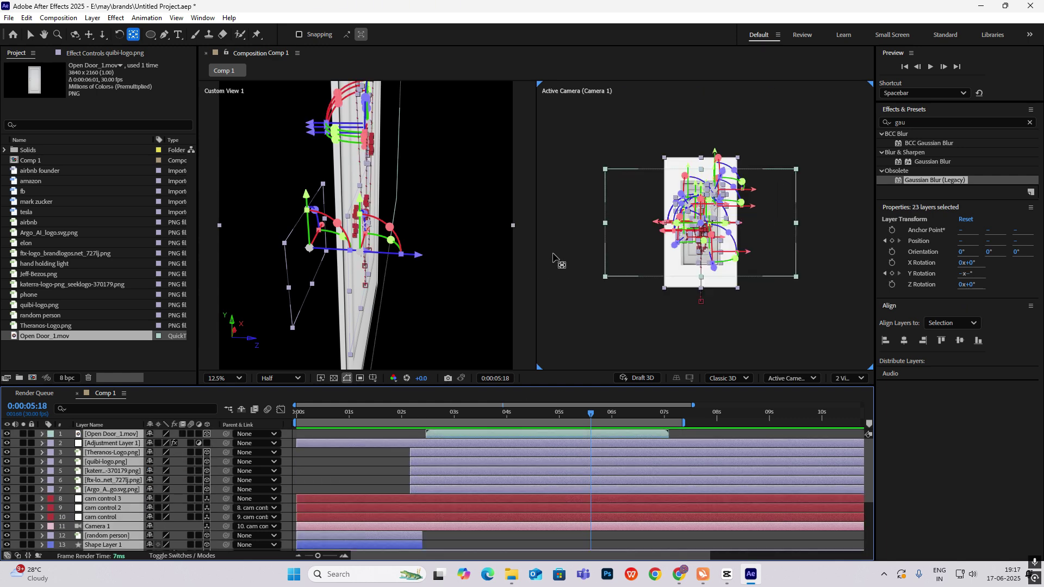
{"action": "left_click", "coordinate": [593, 250]}
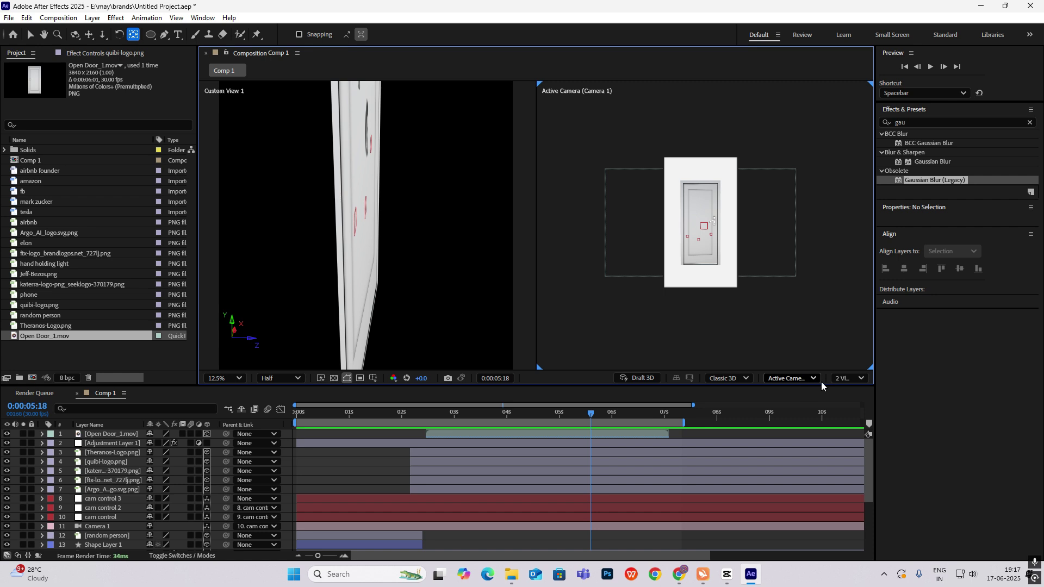
{"action": "left_click", "coordinate": [850, 378]}
{"action": "left_click", "coordinate": [851, 396]}
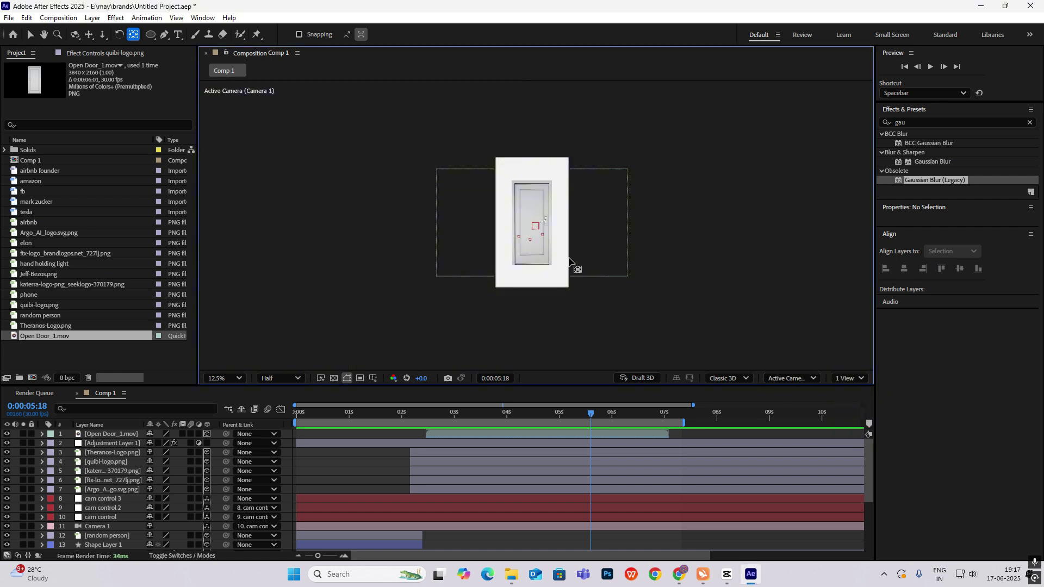
{"action": "key", "text": "period"}
{"action": "left_click_drag", "start_coordinate": [461, 416], "coordinate": [599, 448]}
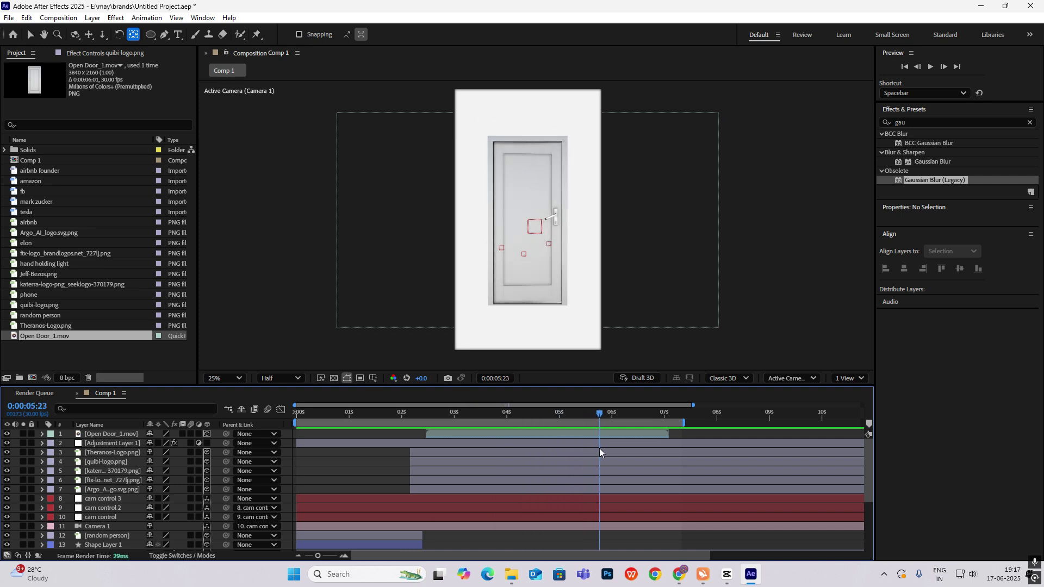
Step: Activate the Pen tool and set its fill type to Linear Gradient
{"action": "left_click", "coordinate": [165, 35]}
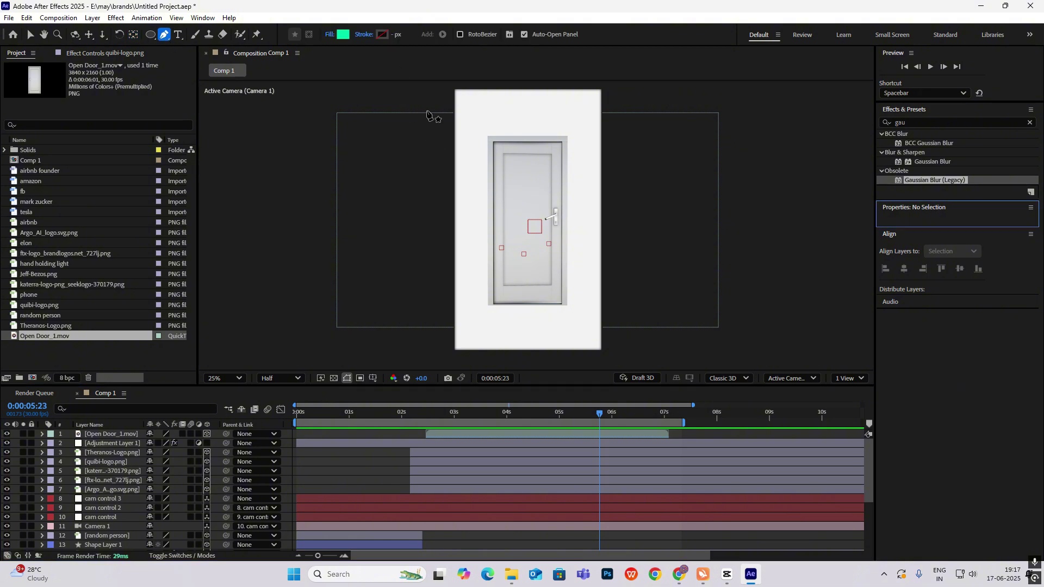
{"action": "left_click", "coordinate": [343, 34]}
{"action": "left_click", "coordinate": [626, 221]}
{"action": "left_click", "coordinate": [330, 36]}
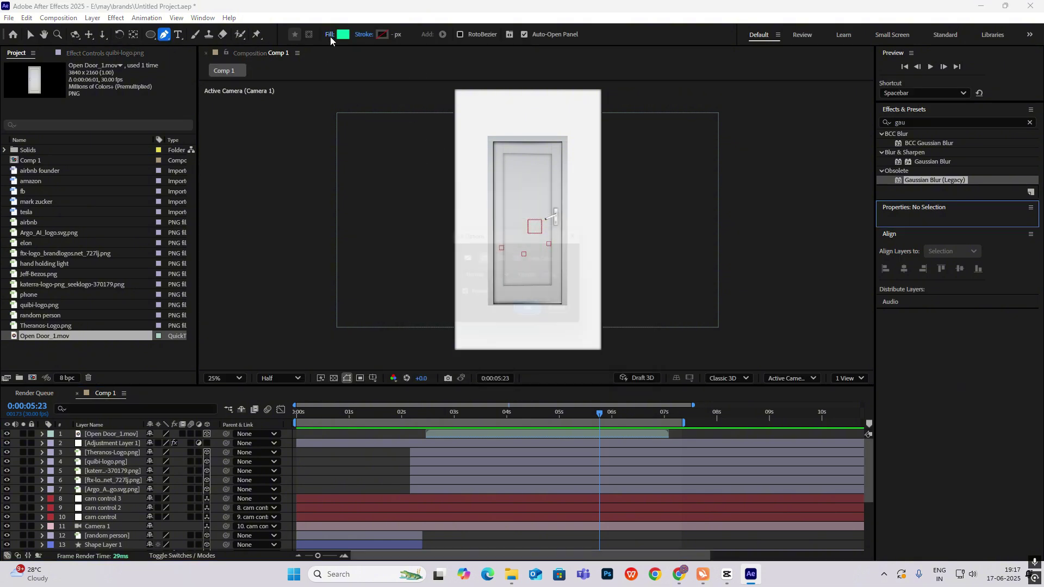
{"action": "left_click", "coordinate": [503, 257]}
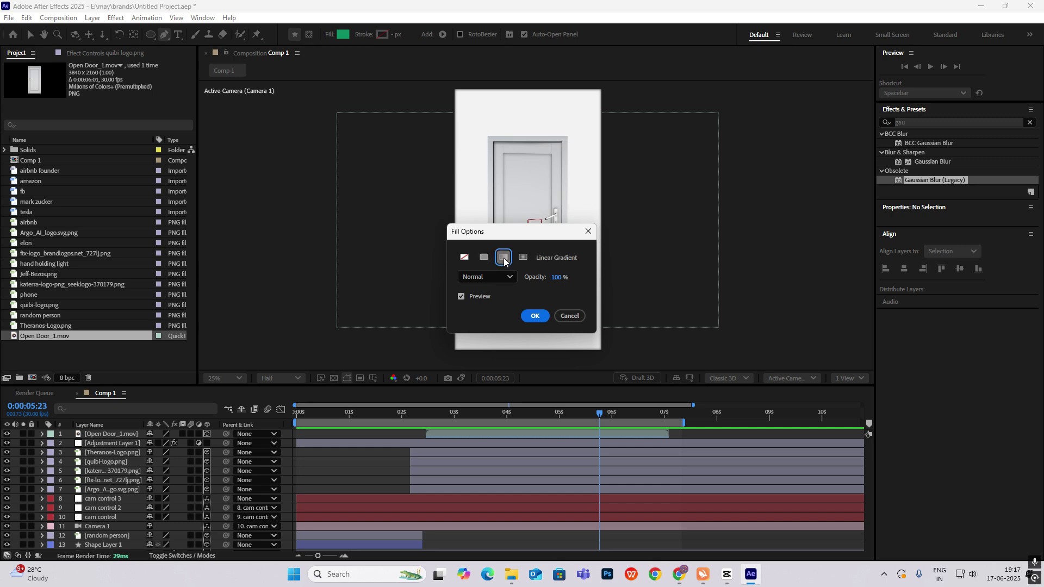
{"action": "left_click", "coordinate": [534, 316]}
Step: Check the floor shading in the CapCut reference, return to After Effects, and set the fill gradient to run from black to white (FFFFFF)
{"action": "left_click", "coordinate": [725, 579]}
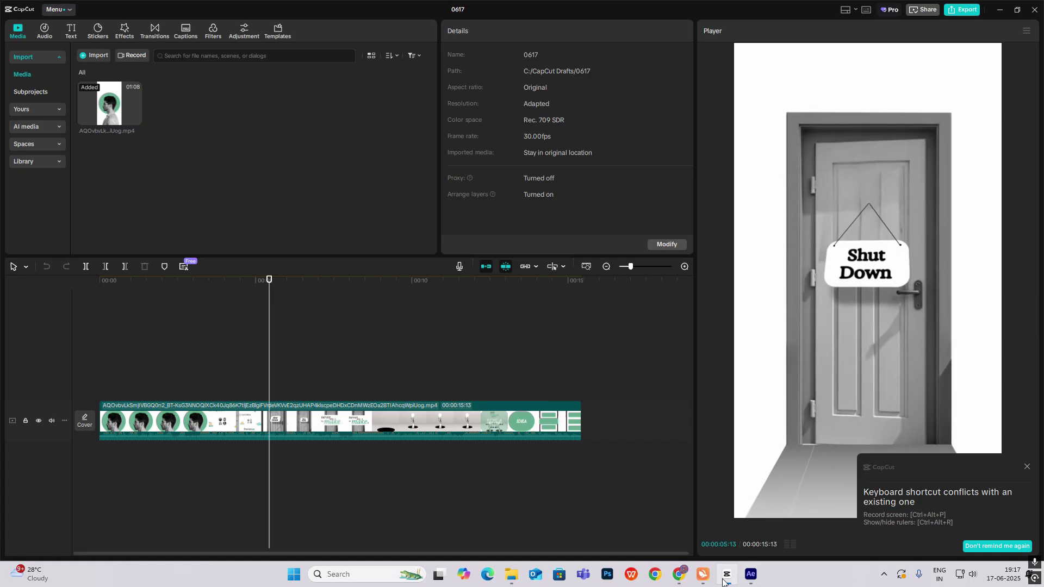
{"action": "left_click", "coordinate": [725, 579]}
{"action": "left_click", "coordinate": [344, 34]}
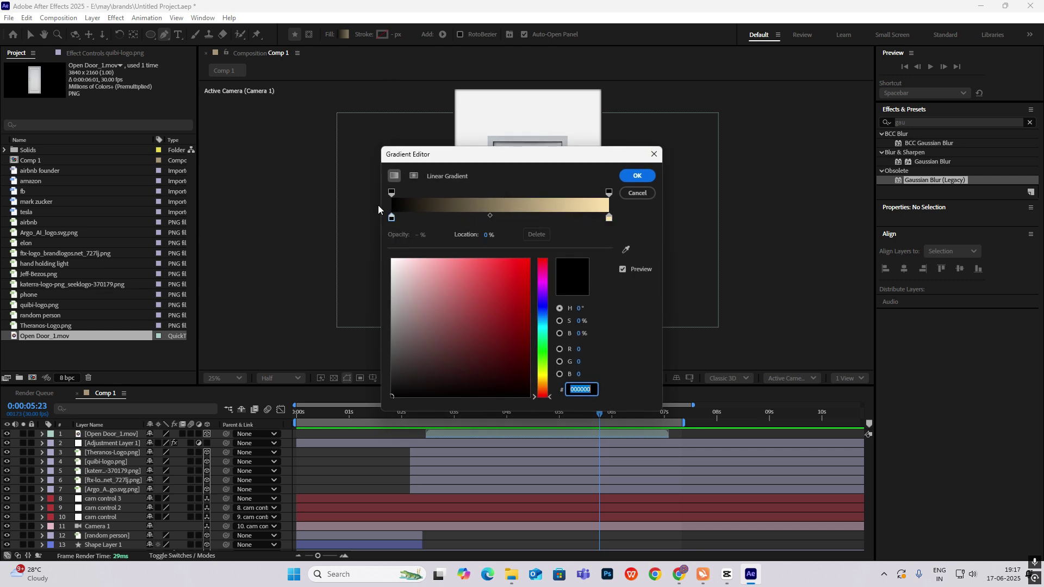
{"action": "left_click", "coordinate": [608, 217]}
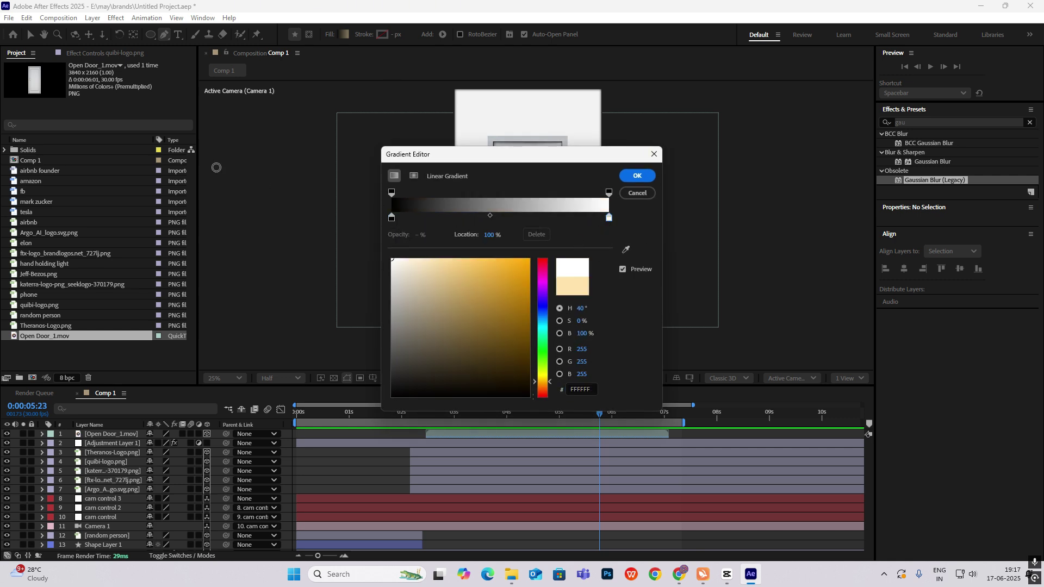
{"action": "left_click", "coordinate": [637, 175]}
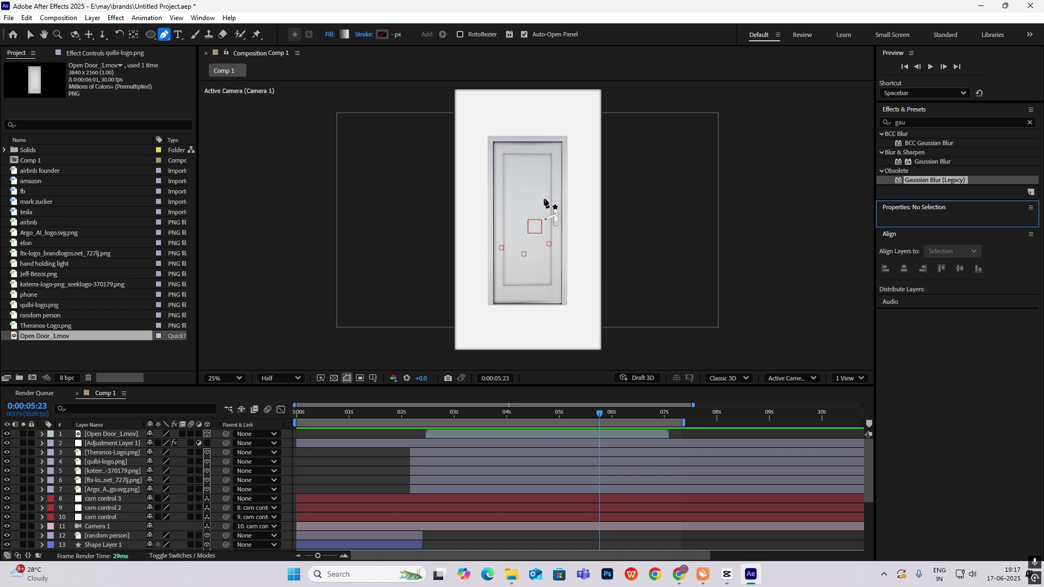
Step: Draw a closed floor trapezoid with the Pen tool, from the door's bottom corners out to the composition's bottom corners
{"action": "left_click", "coordinate": [455, 351]}
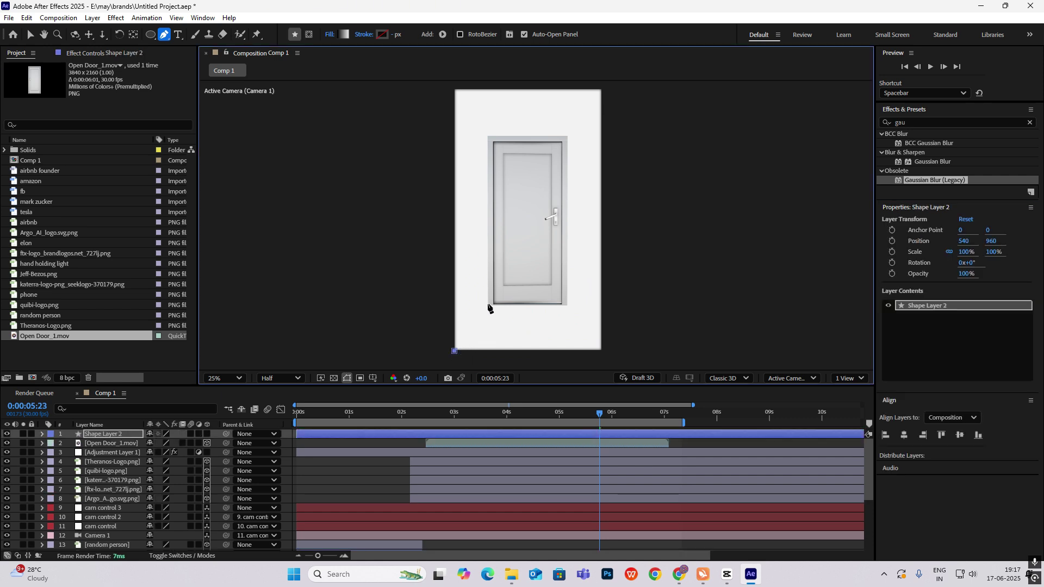
{"action": "left_click", "coordinate": [487, 304]}
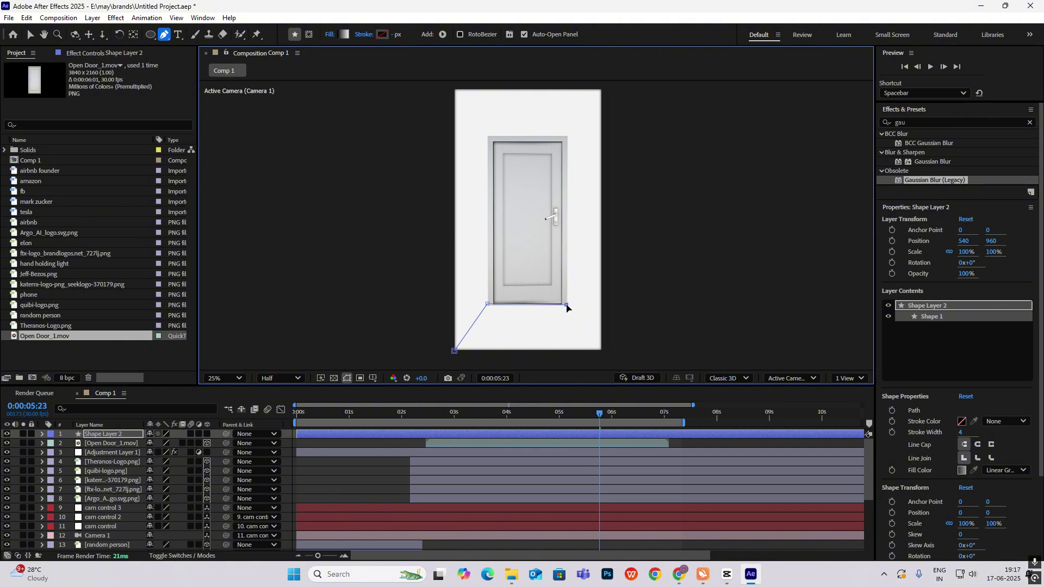
{"action": "left_click", "coordinate": [598, 353]}
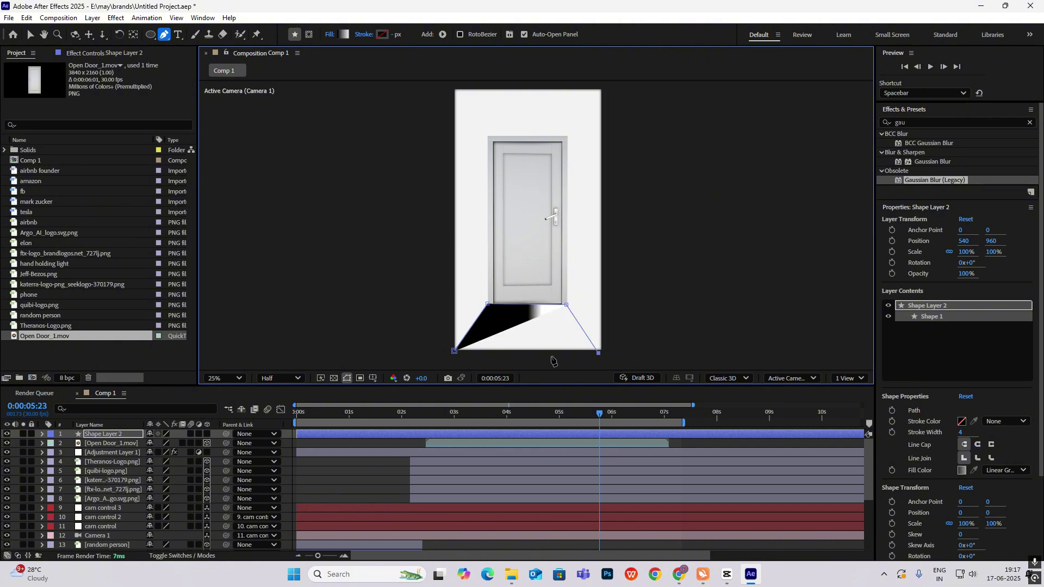
{"action": "left_click", "coordinate": [454, 351]}
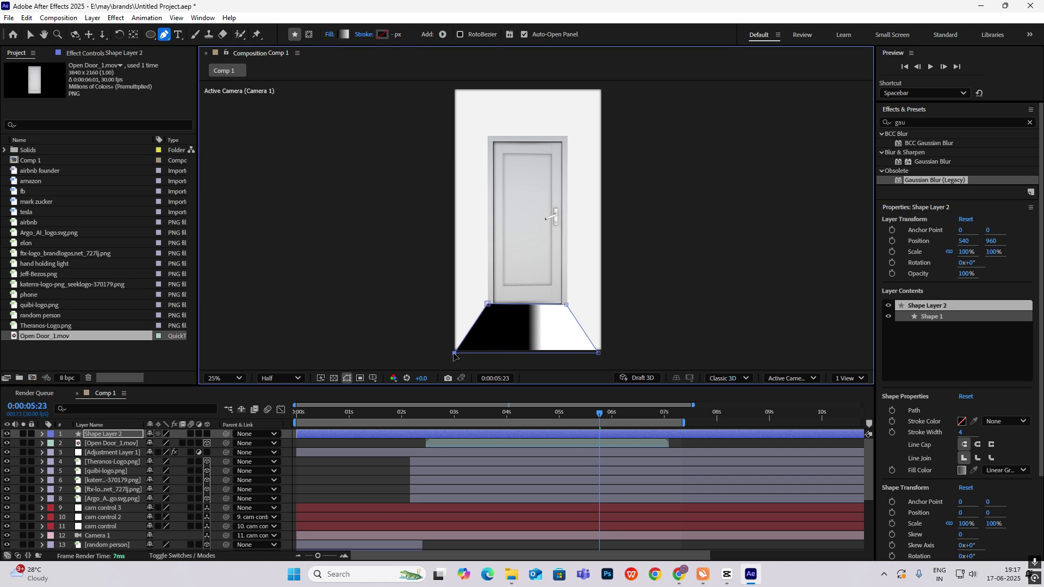
Step: Reposition the floor's gradient handles so it shades downward, starting beside the door's handle and ending below the composition's bottom edge
{"action": "left_click", "coordinate": [567, 307]}
{"action": "left_click", "coordinate": [30, 34]}
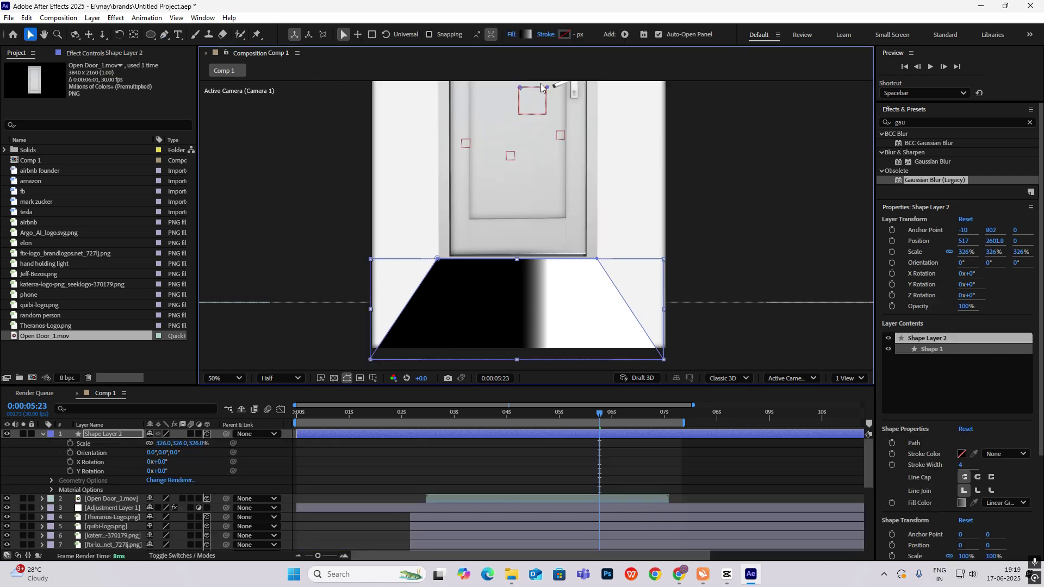
{"action": "left_click_drag", "start_coordinate": [536, 97], "coordinate": [661, 340]}
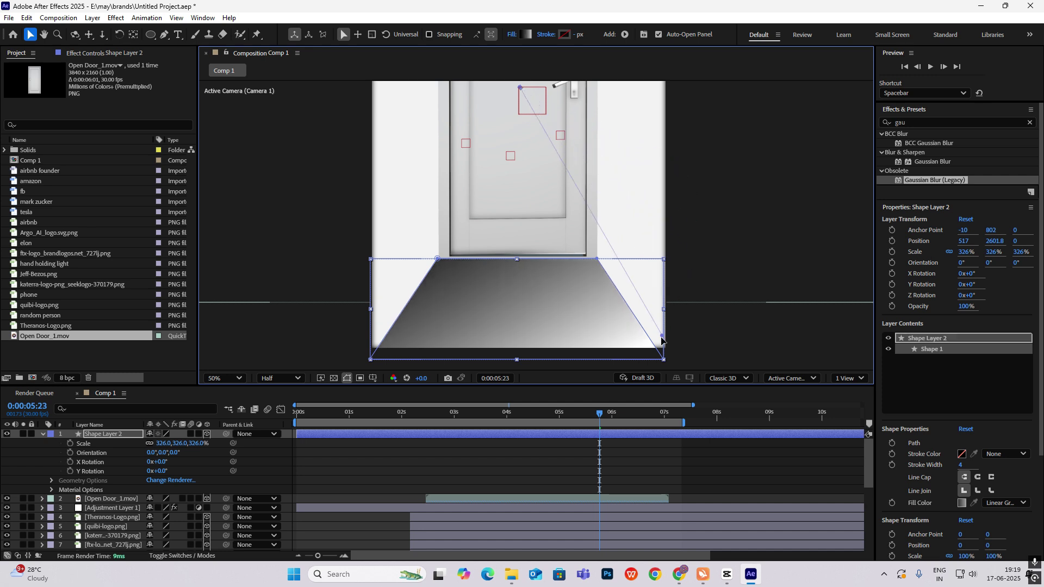
{"action": "key", "text": "comma"}
{"action": "left_click_drag", "start_coordinate": [527, 157], "coordinate": [577, 129]}
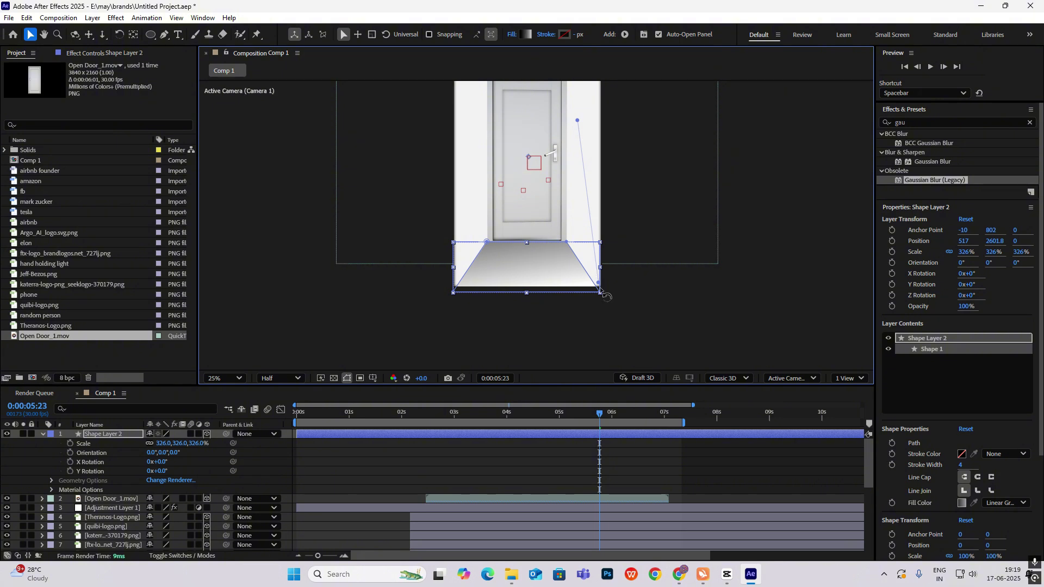
{"action": "left_click_drag", "start_coordinate": [598, 283], "coordinate": [575, 358]}
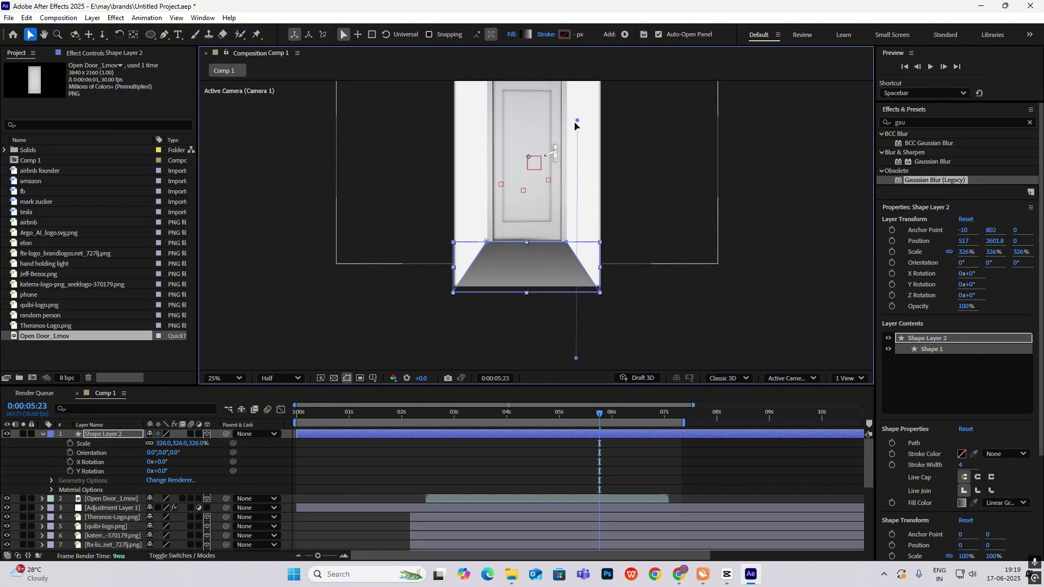
{"action": "left_click_drag", "start_coordinate": [574, 123], "coordinate": [556, 168]}
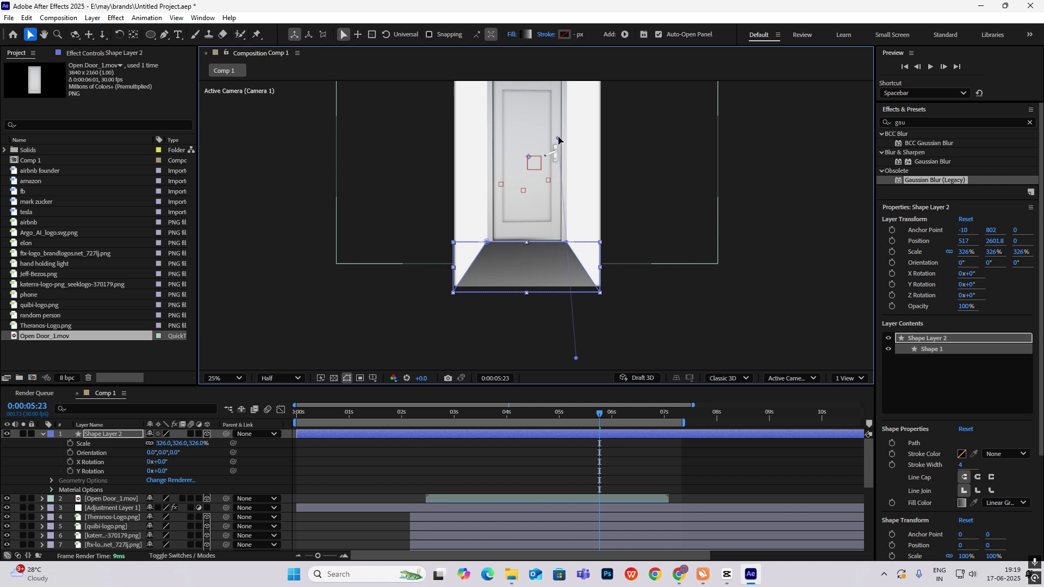
{"action": "left_click", "coordinate": [755, 175]}
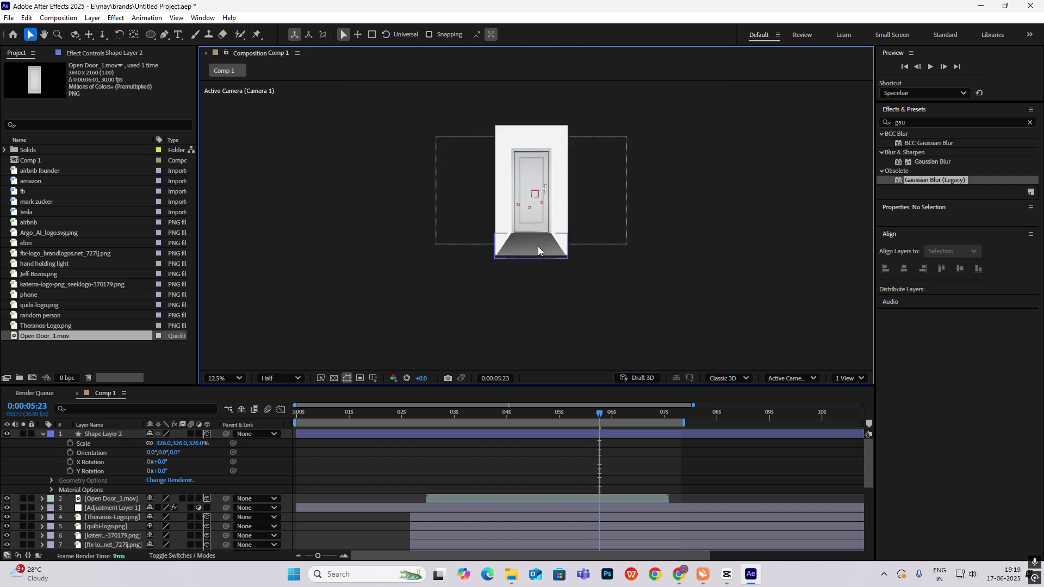
Step: Lower the floor shape slightly by setting the Y position of Shape Layer 2 to 2618.8
{"action": "key", "text": "period"}
{"action": "key", "text": "period"}
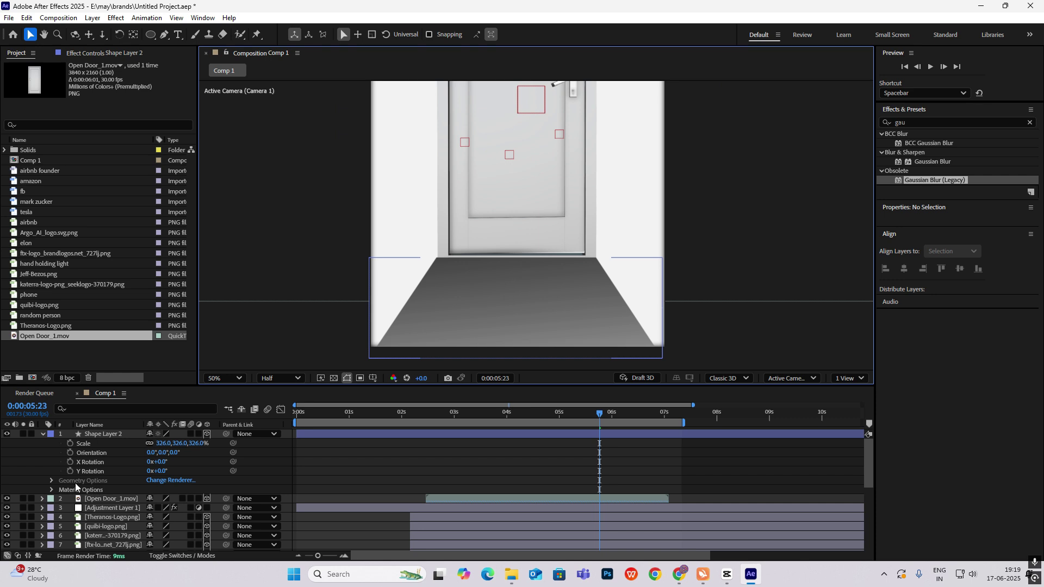
{"action": "left_click", "coordinate": [44, 433]}
{"action": "left_click", "coordinate": [132, 438]}
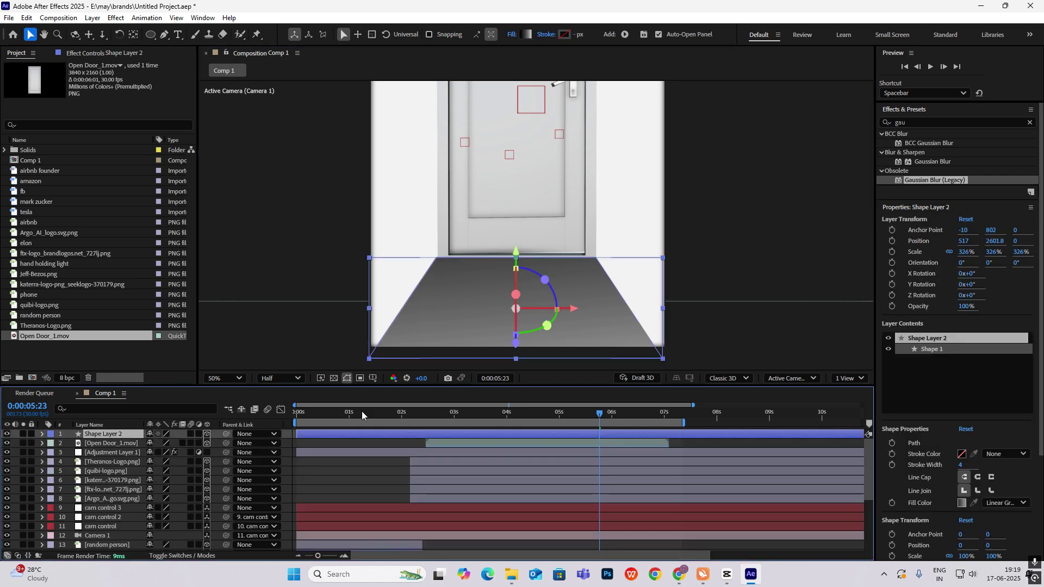
{"action": "key", "text": "p"}
{"action": "mouse_move", "coordinate": [172, 443]}
{"action": "left_mouse_down"}
{"action": "mouse_move", "coordinate": [191, 444]}
{"action": "mouse_move", "coordinate": [181, 444]}
{"action": "left_mouse_up"}
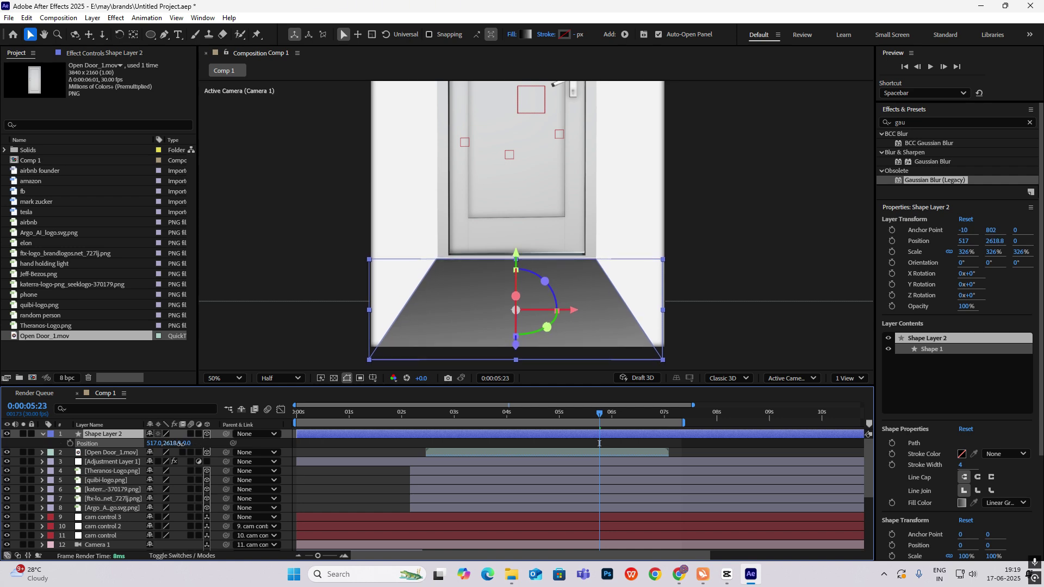
{"action": "left_click", "coordinate": [749, 206]}
{"action": "scroll", "coordinate": [526, 275], "scroll_direction": "up", "scroll_amount": 2}
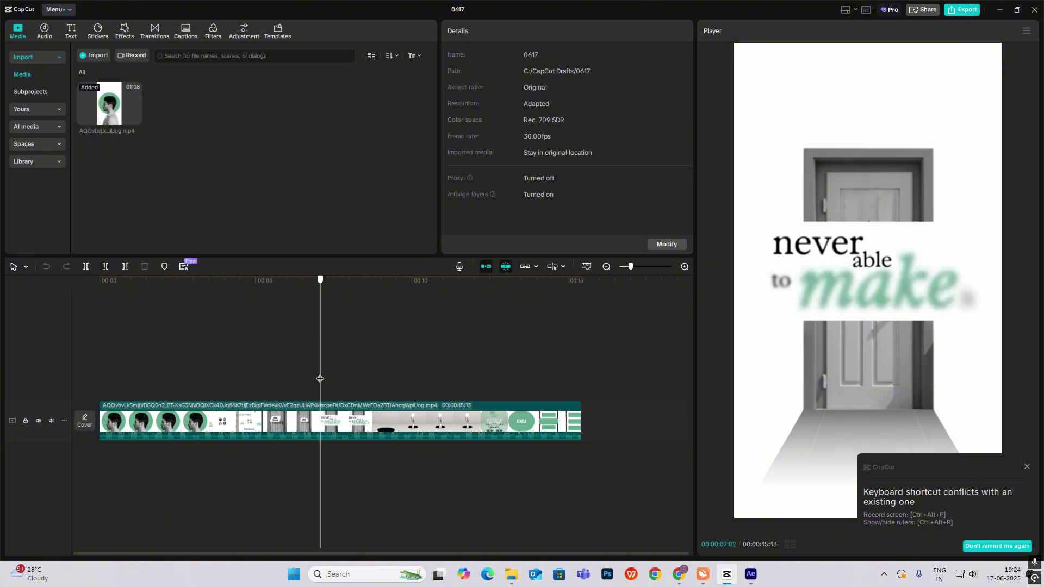
Step: Return from the CapCut reference to After Effects and collapse the properties of Shape Layer 2
{"action": "left_click", "coordinate": [750, 574]}
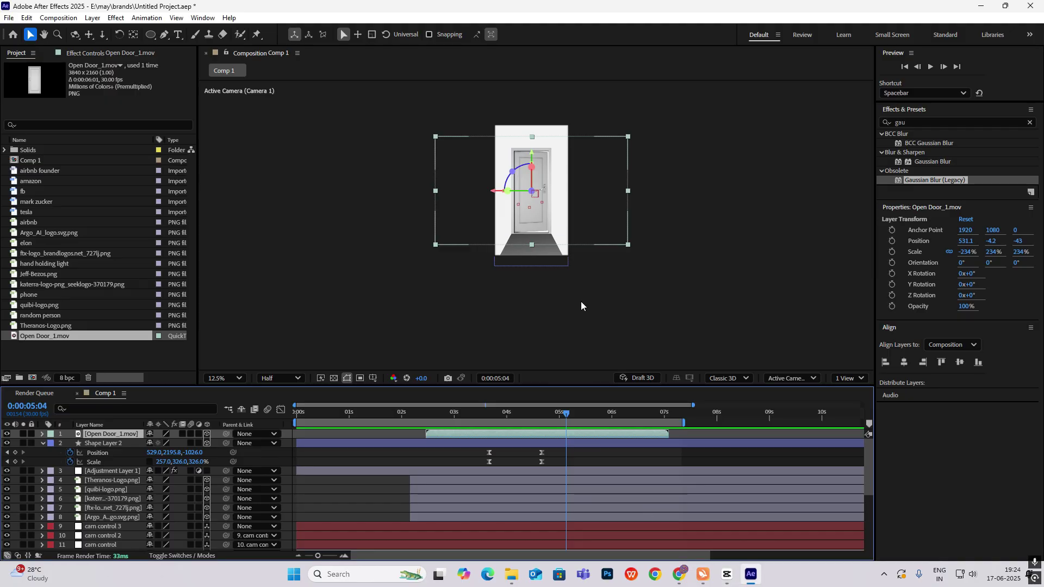
{"action": "left_click", "coordinate": [744, 201]}
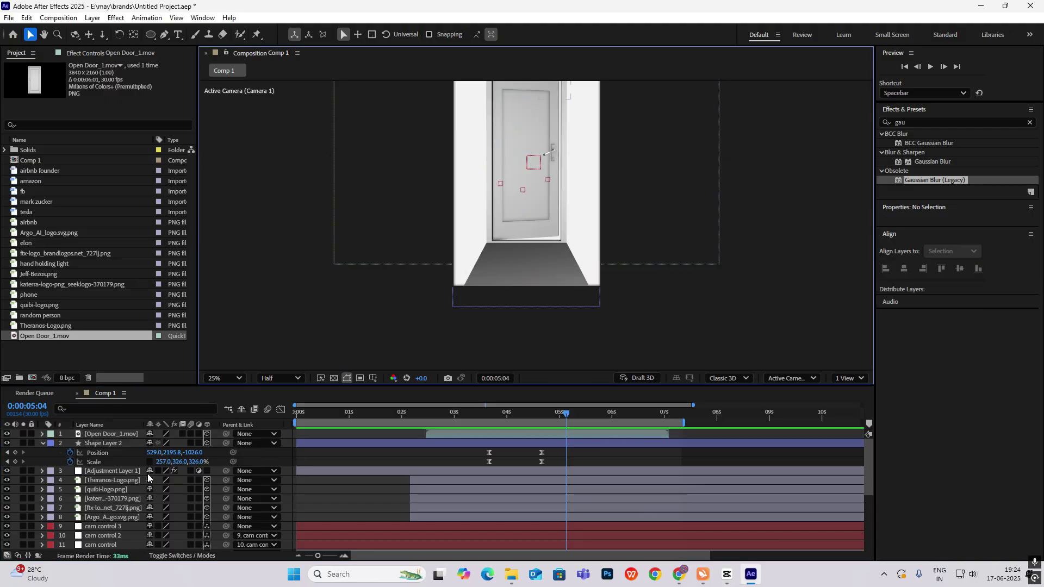
{"action": "left_click", "coordinate": [43, 443]}
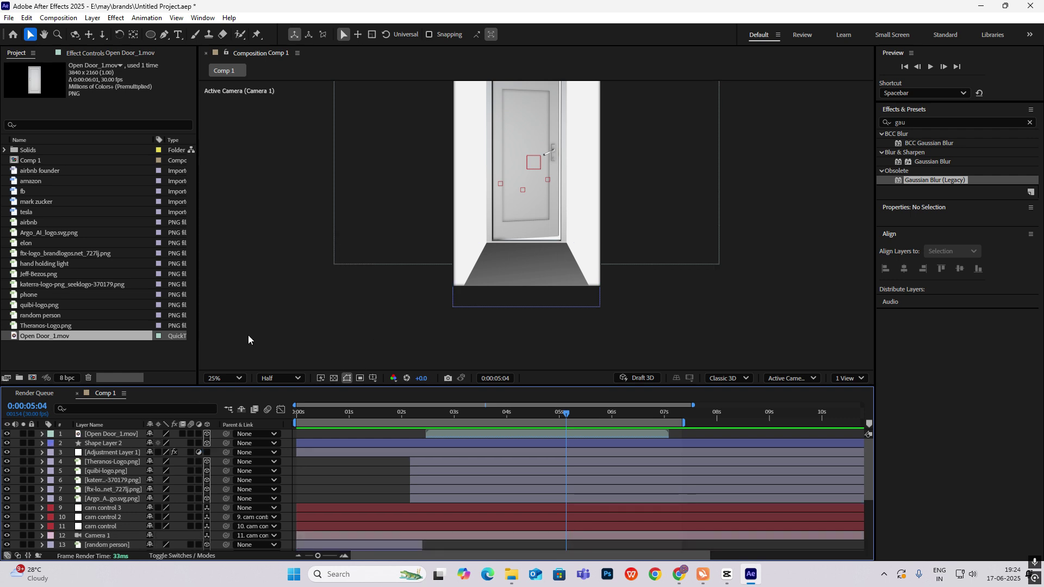
Step: Set up the Pen tool with a solid yellow stroke and no fill
{"action": "left_click", "coordinate": [164, 36]}
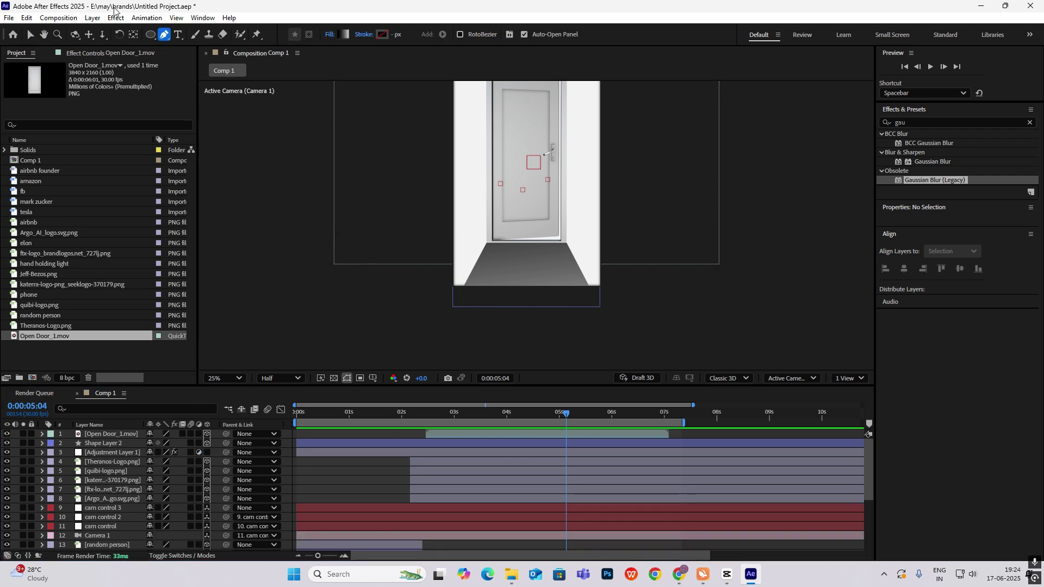
{"action": "left_click", "coordinate": [342, 35]}
{"action": "left_click", "coordinate": [630, 175]}
{"action": "left_click", "coordinate": [331, 34]}
{"action": "left_click", "coordinate": [483, 257]}
{"action": "left_click", "coordinate": [533, 315]}
{"action": "left_click", "coordinate": [364, 34]}
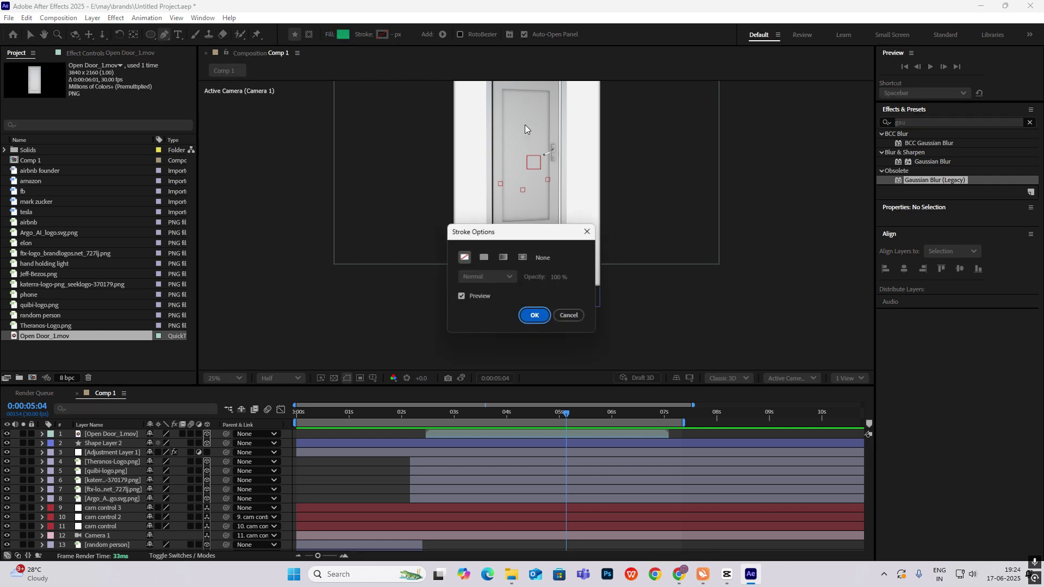
{"action": "left_click", "coordinate": [483, 256]}
{"action": "left_click", "coordinate": [535, 316]}
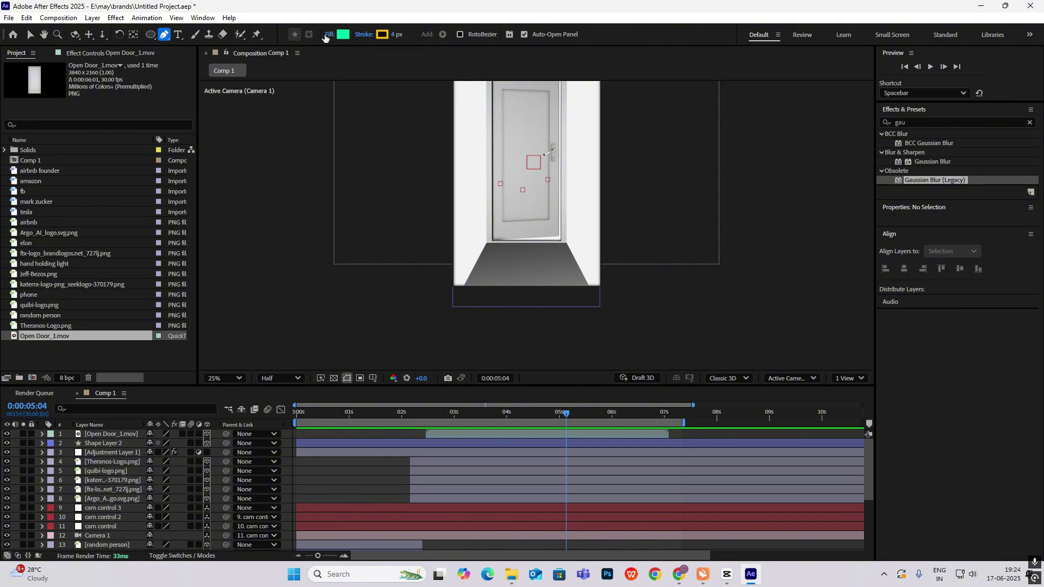
{"action": "left_click", "coordinate": [325, 36]}
{"action": "left_click", "coordinate": [464, 258]}
{"action": "left_click", "coordinate": [533, 315]}
Step: Draw a horizontal line across the middle of the door, past the composition's side edges, and set its stroke width to 458 px
{"action": "left_click", "coordinate": [436, 155]}
{"action": "left_click", "coordinate": [648, 154]}
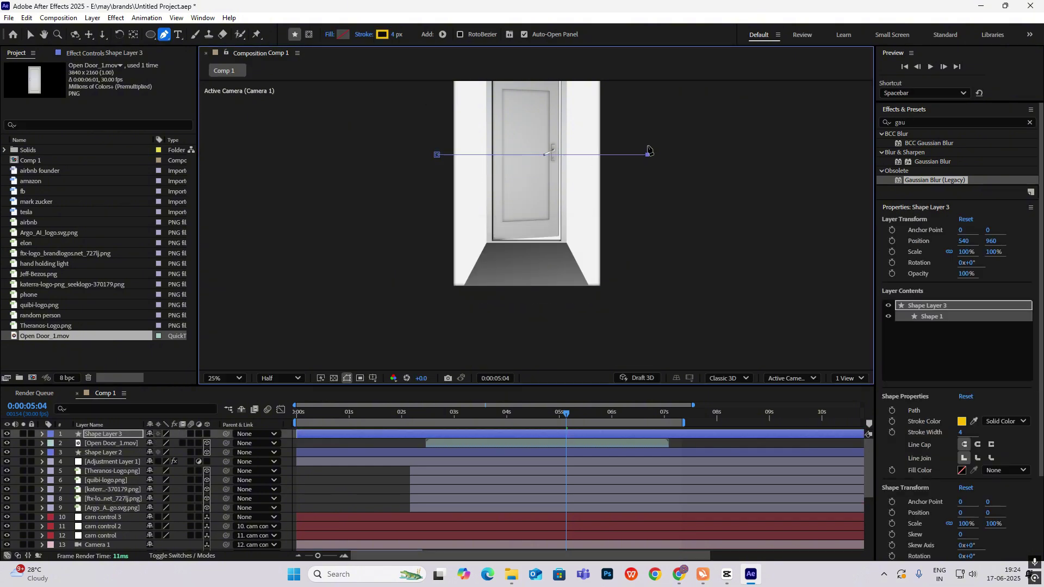
{"action": "key", "text": "comma"}
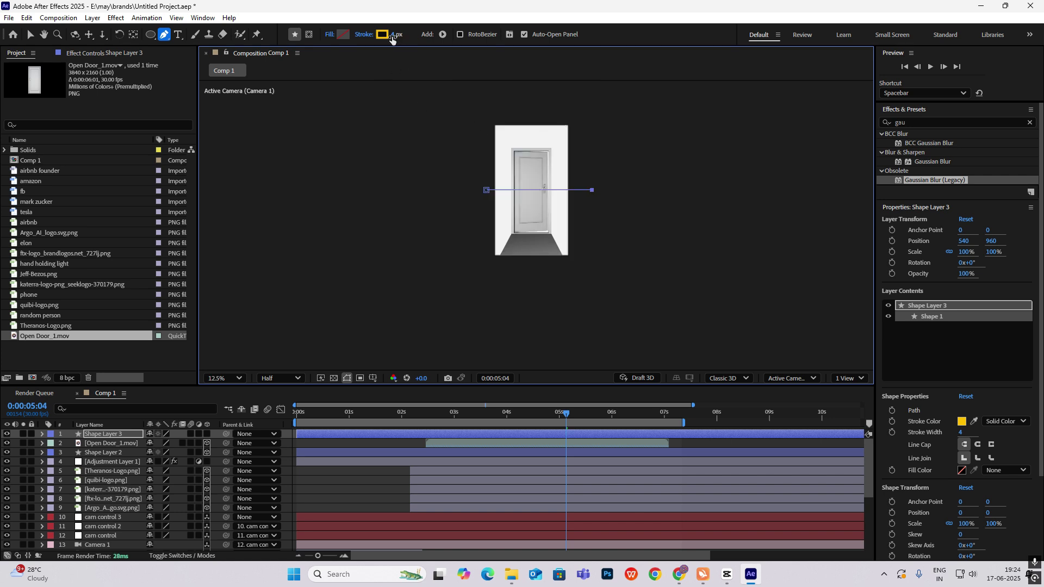
{"action": "left_click_drag", "start_coordinate": [392, 38], "coordinate": [688, 84]}
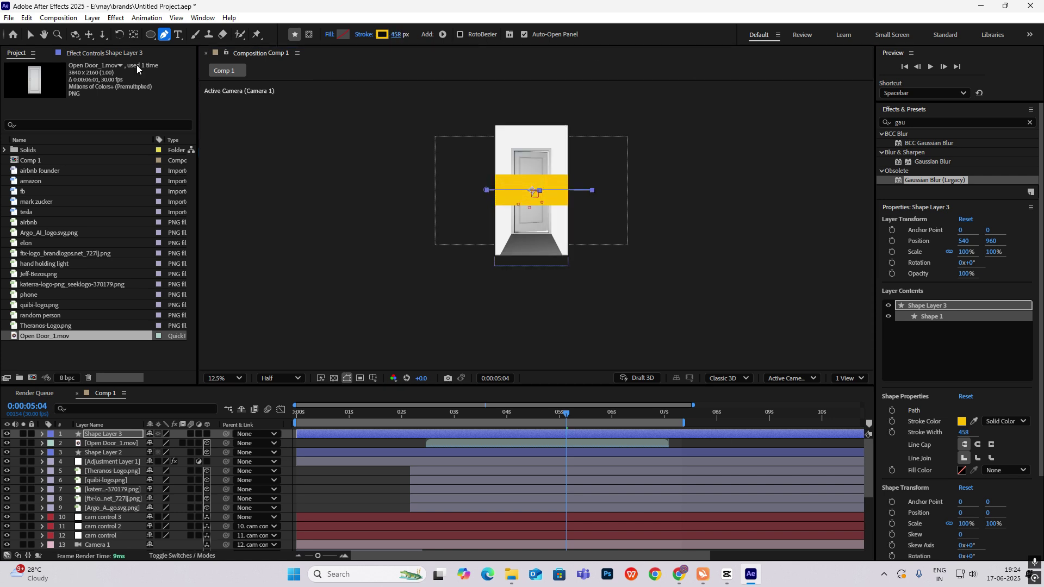
Step: Centre the anchor point of Shape Layer 3 on its yellow band
{"action": "left_click", "coordinate": [30, 34]}
{"action": "key", "text": "period"}
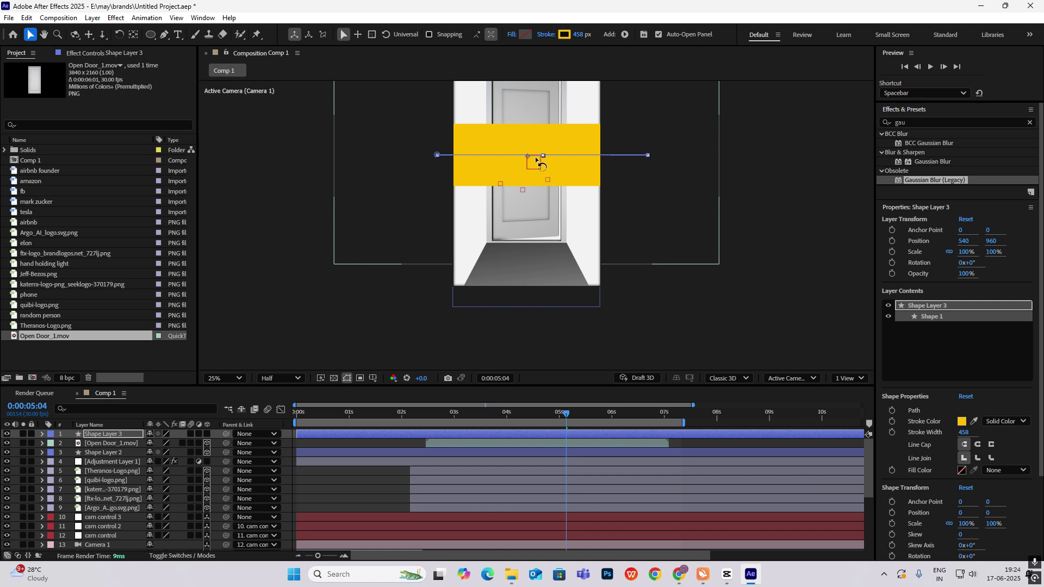
{"action": "left_click", "coordinate": [537, 154]}
{"action": "key", "text": "ctrl+alt+Home"}
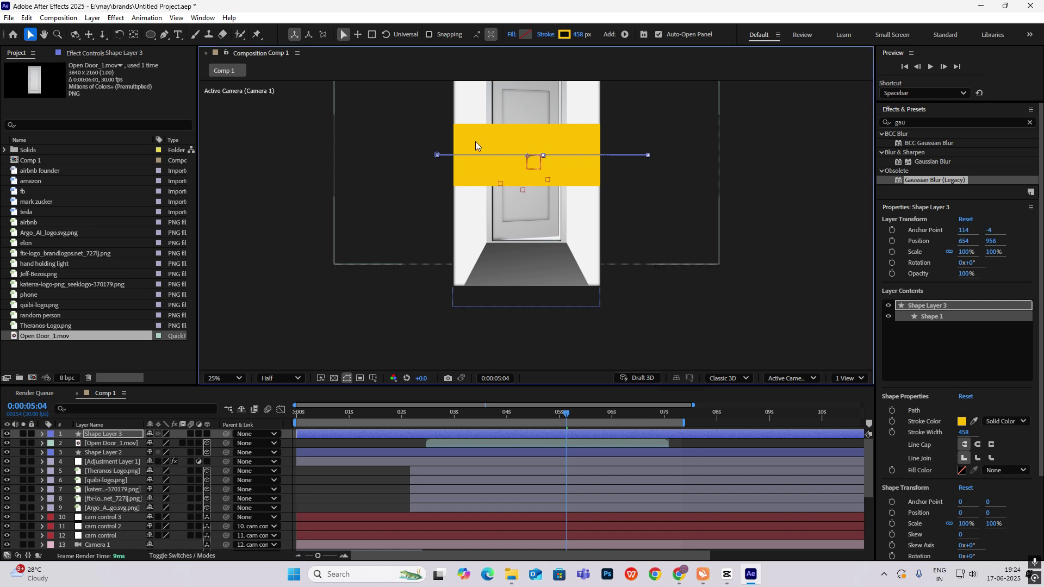
{"action": "left_click", "coordinate": [791, 151]}
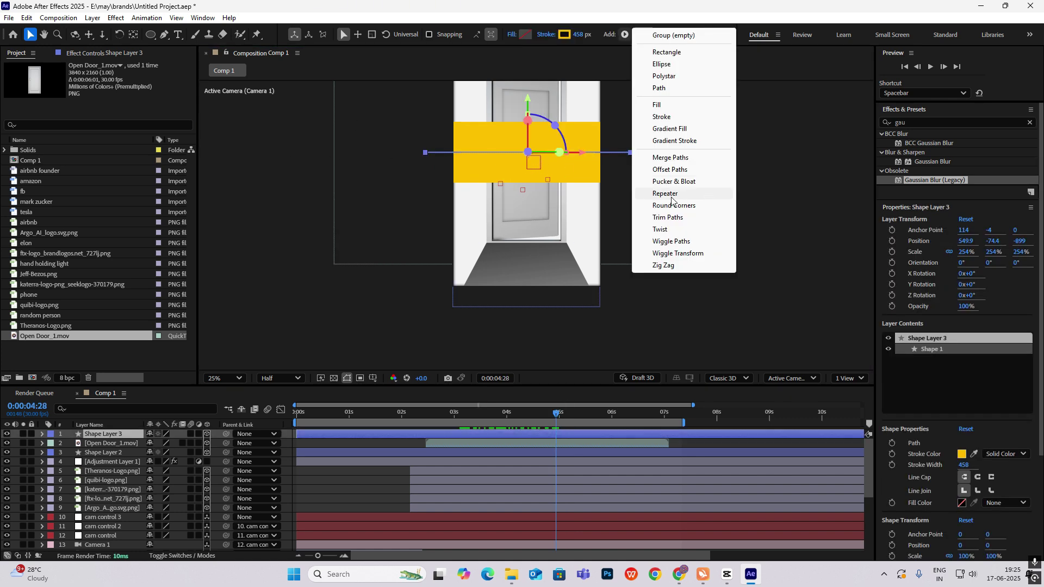
Step: Add Trim Paths to the yellow band and keyframe its End from 0% at 0:00:04:28 to 100% at 0:00:06:04
{"action": "left_click", "coordinate": [668, 217]}
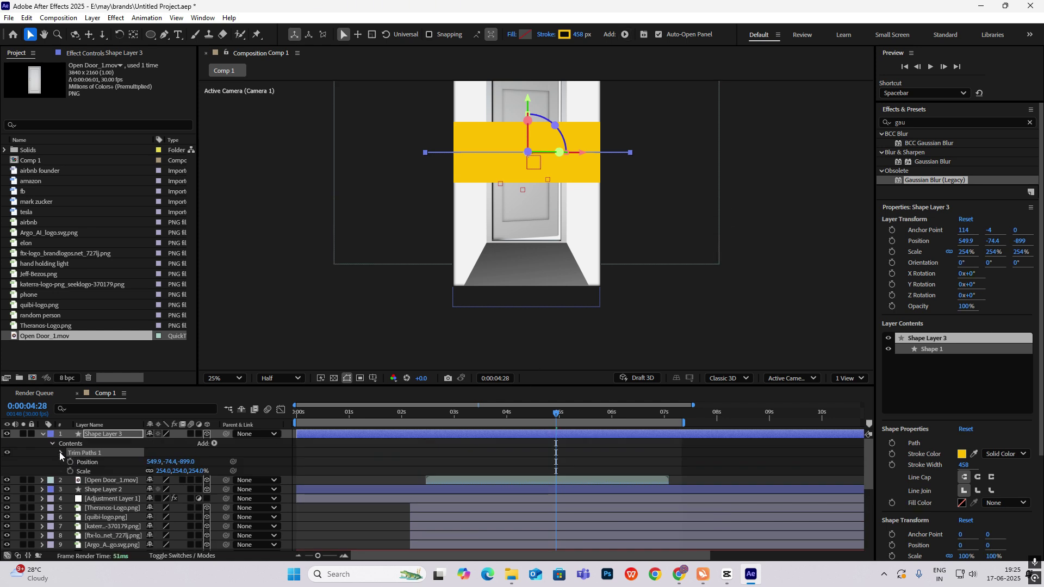
{"action": "left_click", "coordinate": [61, 453]}
{"action": "left_click", "coordinate": [80, 471]}
{"action": "left_click_drag", "start_coordinate": [556, 417], "coordinate": [618, 417]}
{"action": "left_click", "coordinate": [15, 470]}
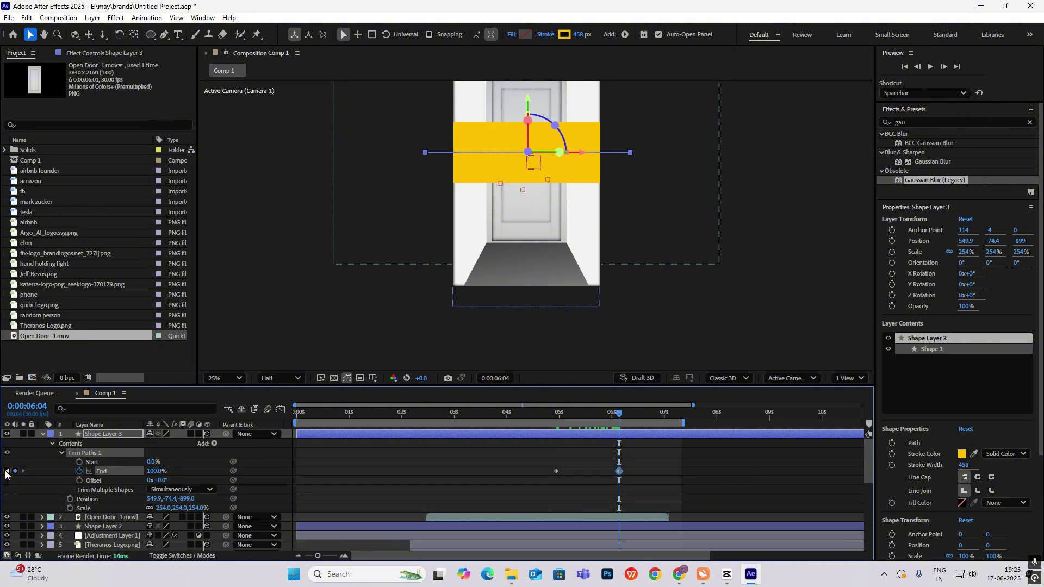
{"action": "left_click", "coordinate": [7, 470]}
{"action": "left_click_drag", "start_coordinate": [156, 471], "coordinate": [67, 470]}
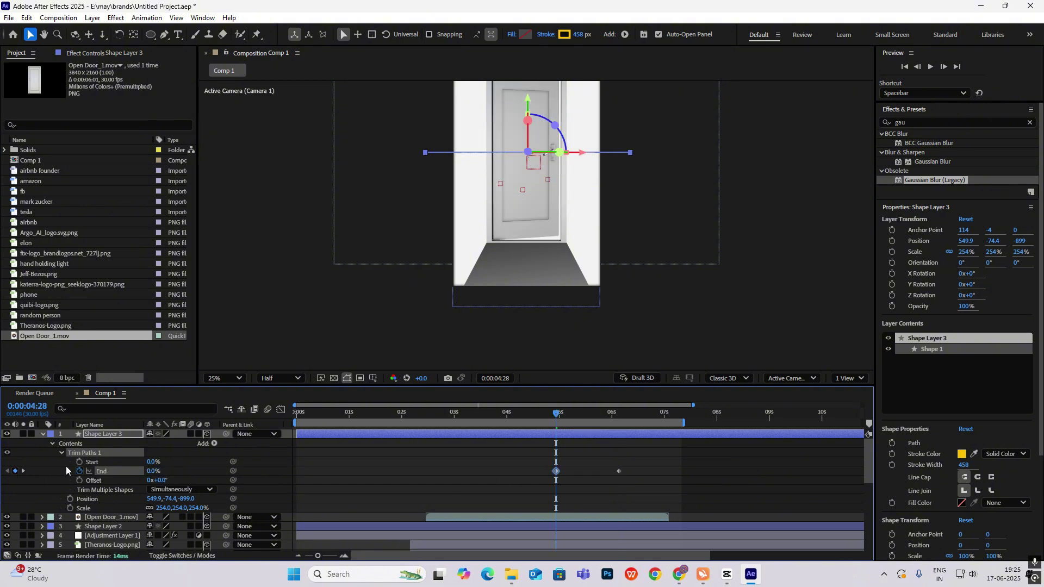
Step: Apply Easy Ease to both Trim Paths End keyframes, raise the second one's influence to 100% in the speed graph, and preview the animation
{"action": "left_click_drag", "start_coordinate": [636, 461], "coordinate": [491, 498]}
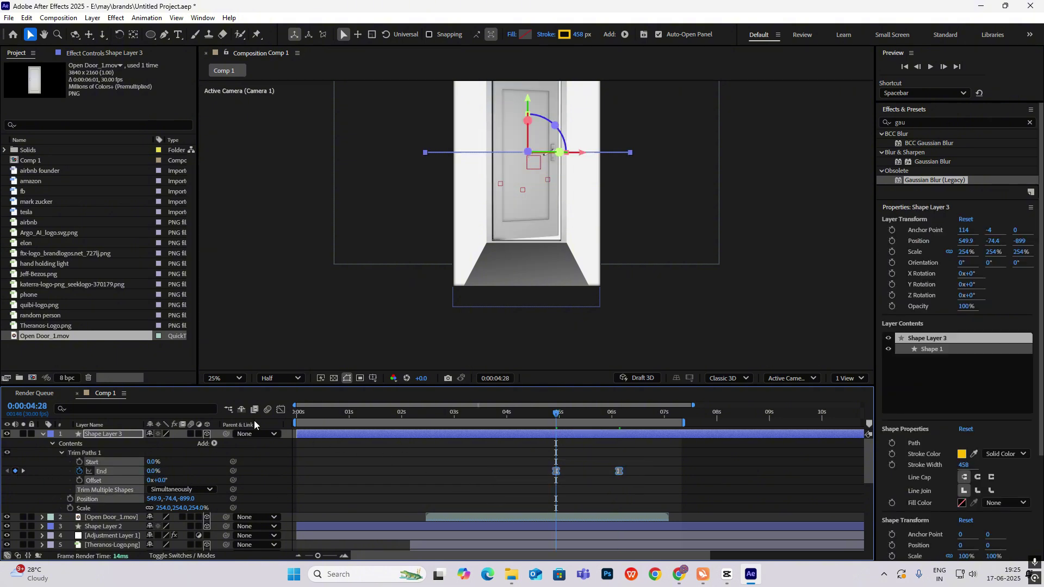
{"action": "left_click", "coordinate": [280, 410]}
{"action": "left_click_drag", "start_coordinate": [644, 492], "coordinate": [494, 540]}
{"action": "left_click_drag", "start_coordinate": [608, 523], "coordinate": [588, 525]}
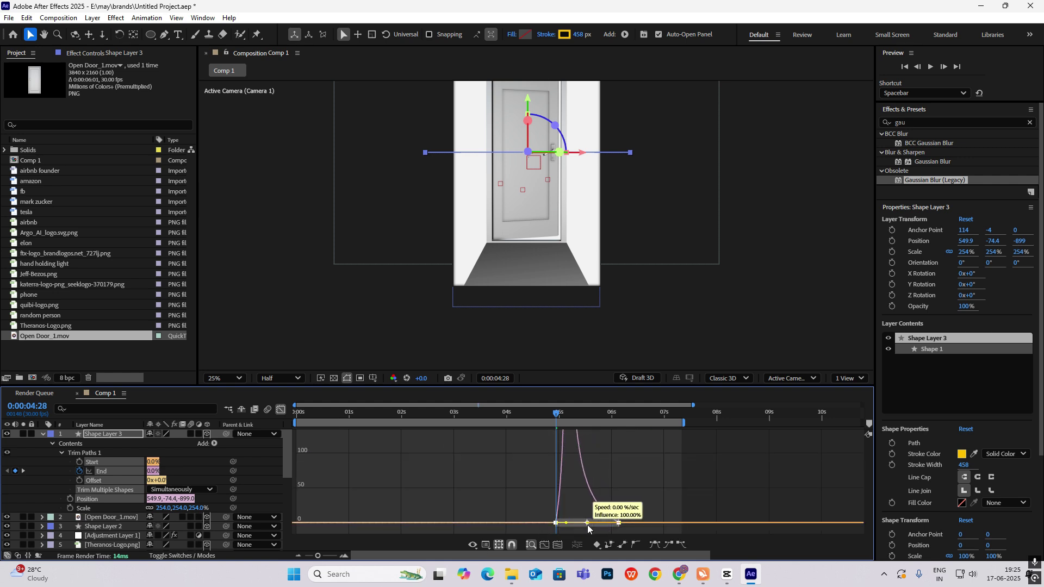
{"action": "left_click", "coordinate": [281, 409]}
{"action": "key", "text": "space"}
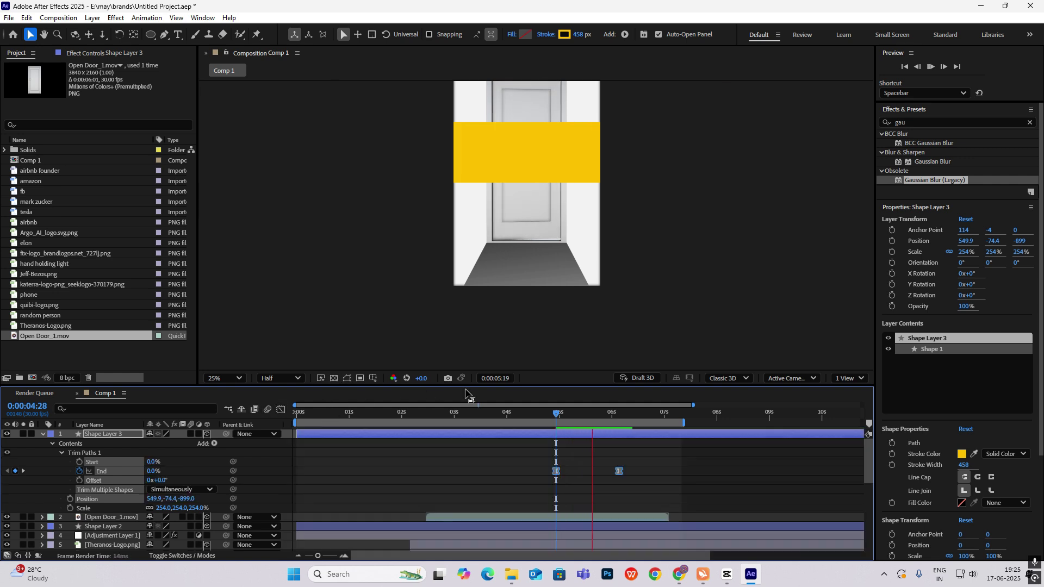
{"action": "key", "text": "space"}
Step: Check the text layout over the door in the CapCut reference and return to After Effects
{"action": "key", "text": "comma"}
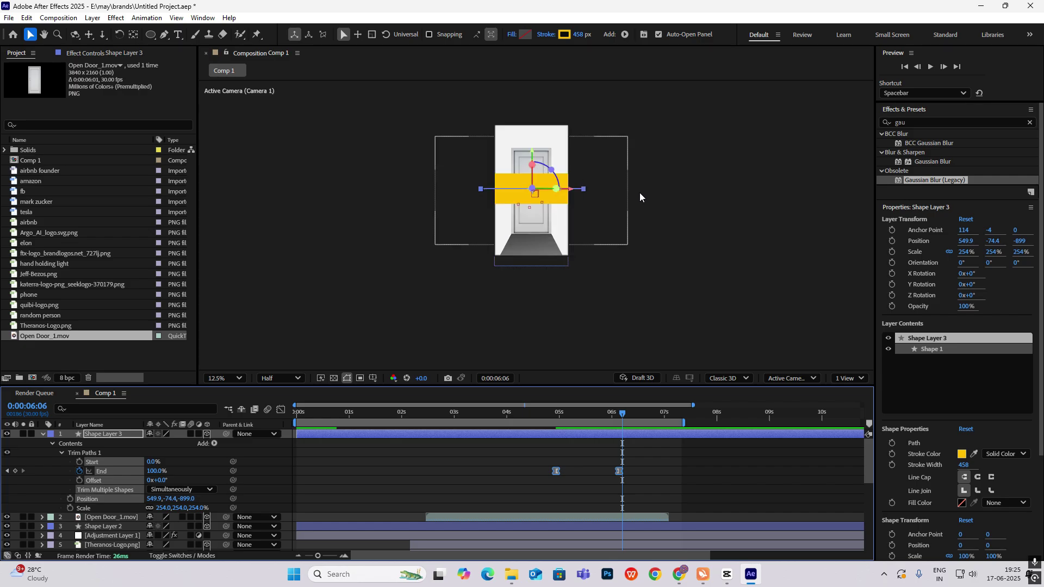
{"action": "left_click", "coordinate": [727, 574]}
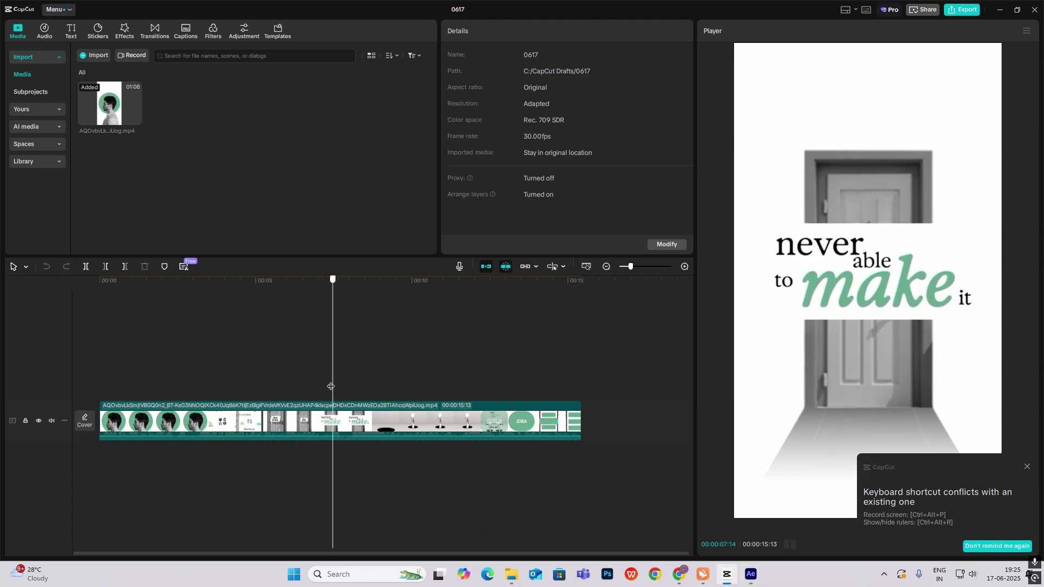
{"action": "mouse_move", "coordinate": [331, 386]}
{"action": "left_mouse_down"}
{"action": "mouse_move", "coordinate": [287, 387]}
{"action": "mouse_move", "coordinate": [336, 387]}
{"action": "left_mouse_up"}
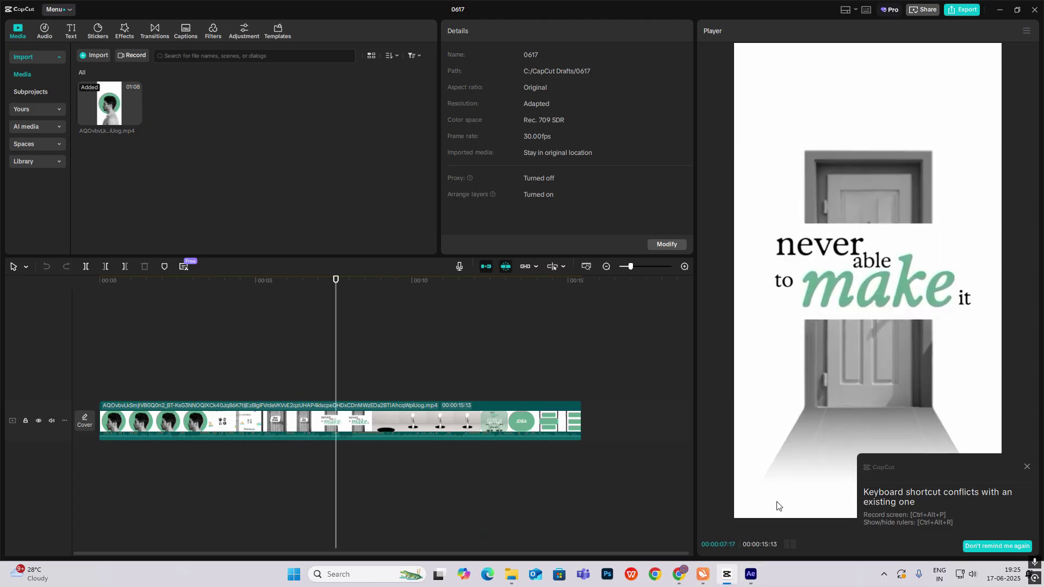
{"action": "left_click", "coordinate": [750, 573]}
Step: Create a text layer reading DOOR with the current time at 0:00:06:04
{"action": "mouse_move", "coordinate": [622, 422]}
{"action": "left_mouse_down"}
{"action": "mouse_move", "coordinate": [562, 422]}
{"action": "mouse_move", "coordinate": [618, 421]}
{"action": "left_mouse_up"}
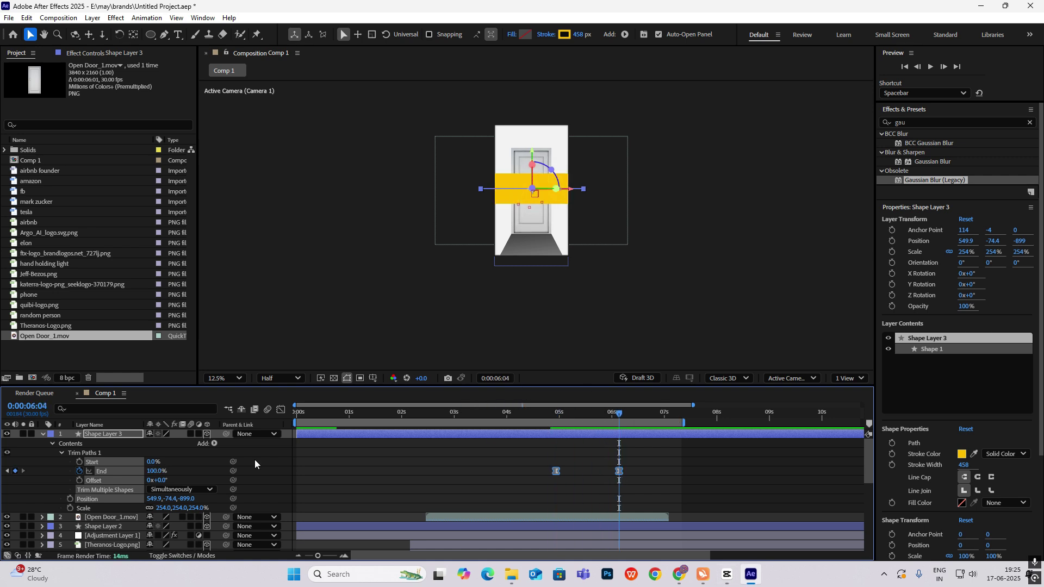
{"action": "left_click", "coordinate": [43, 435]}
{"action": "left_click", "coordinate": [724, 203]}
{"action": "right_click", "coordinate": [726, 188]}
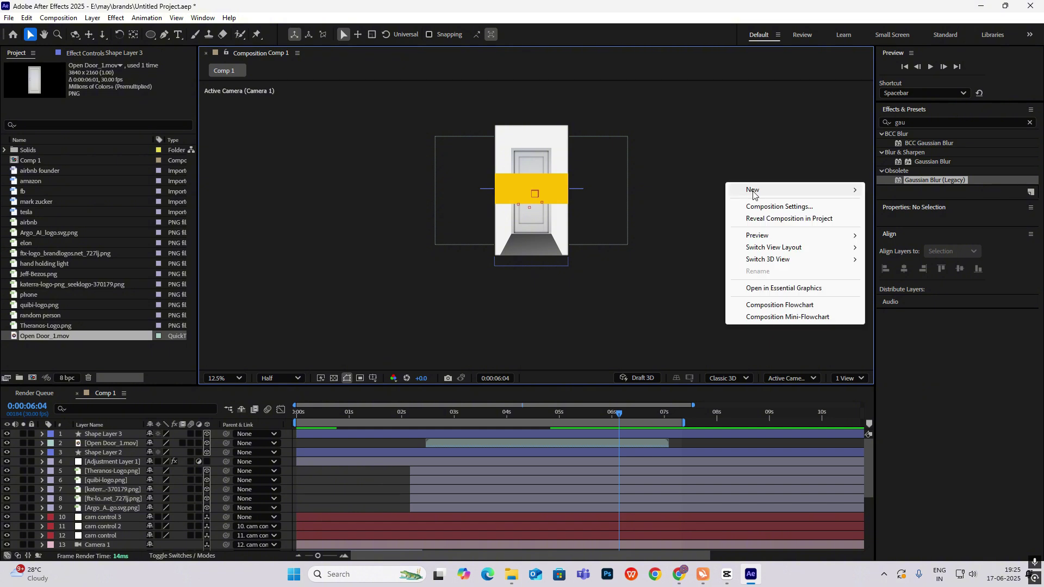
{"action": "mouse_move", "coordinate": [756, 194]}
{"action": "left_click", "coordinate": [889, 206]}
{"action": "type", "text": "DOOR"}
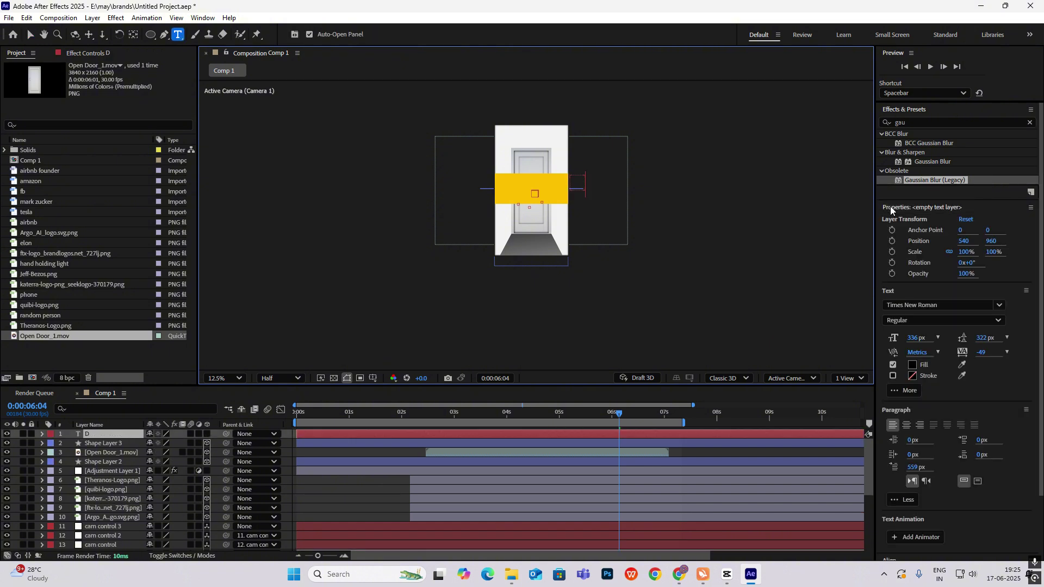
Step: Centre the DOOR text's anchor point on its letters and position the text on the yellow band over the door
{"action": "left_click", "coordinate": [30, 34]}
{"action": "left_click_drag", "start_coordinate": [526, 189], "coordinate": [532, 193]}
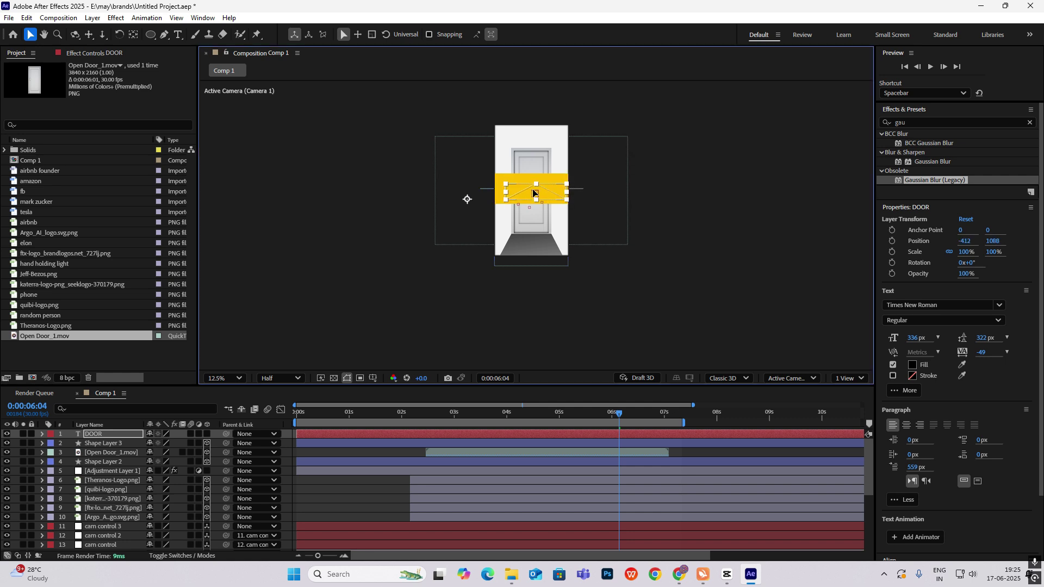
{"action": "key", "text": "Caps_Lock"}
{"action": "key", "text": "ctrl+alt+Home"}
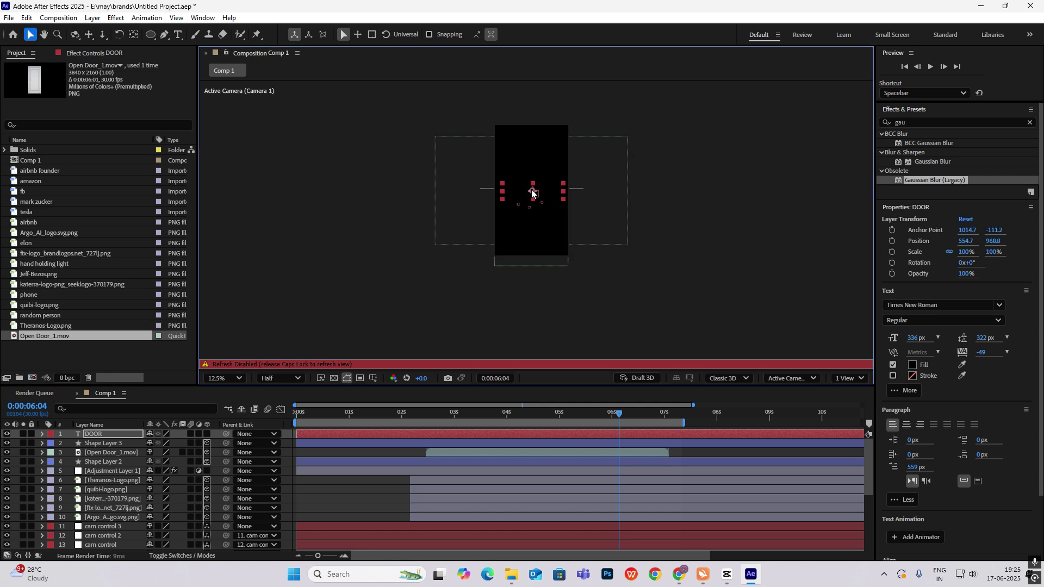
{"action": "key", "text": "Caps_Lock"}
{"action": "left_click_drag", "start_coordinate": [531, 186], "coordinate": [536, 179]}
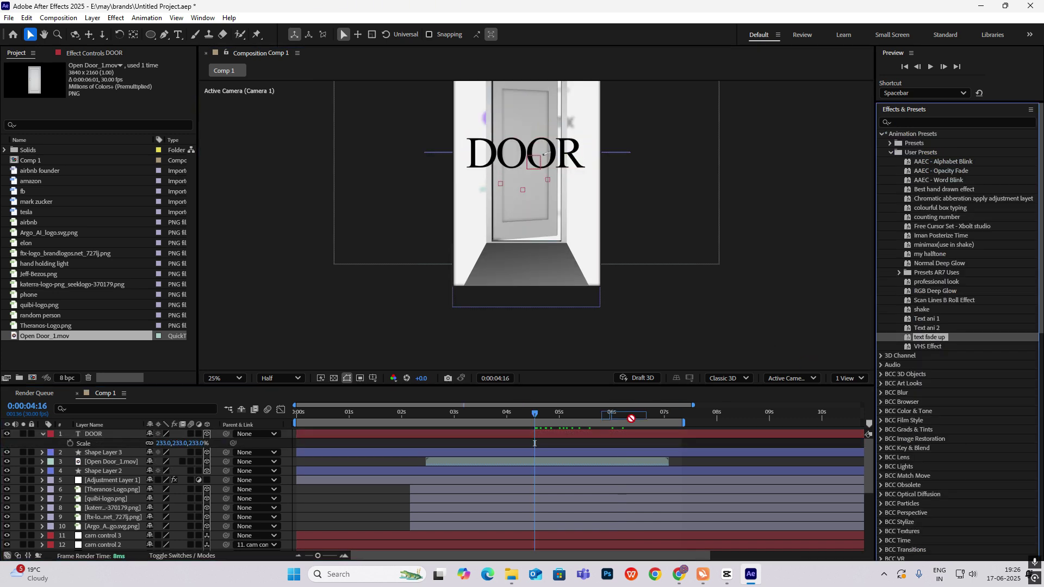
Step: Preview the DOOR text and yellow band animation from 0:00:04:16, and scrub back through it
{"action": "key", "text": "space"}
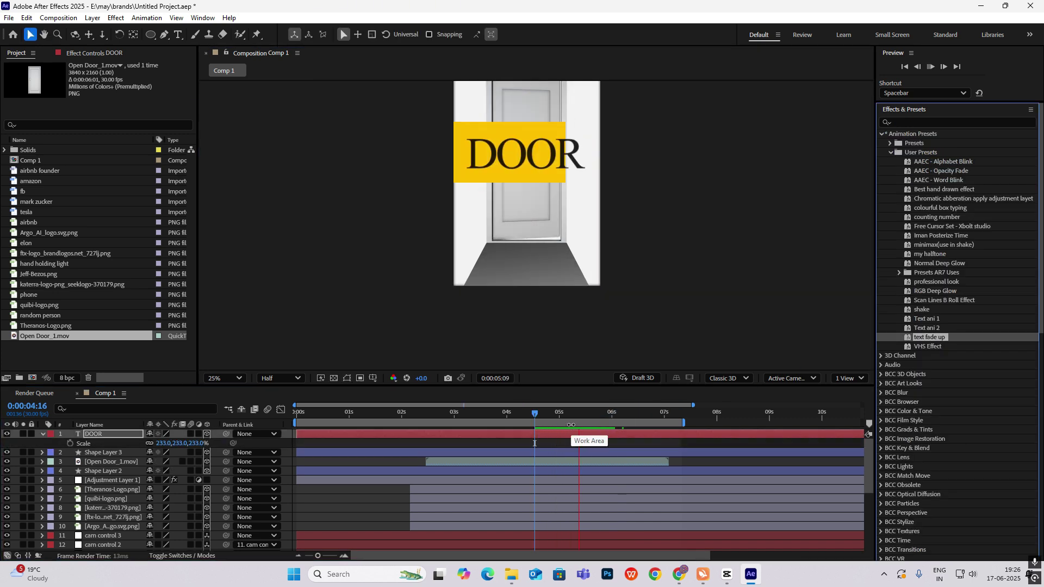
{"action": "key", "text": "space"}
{"action": "left_click_drag", "start_coordinate": [618, 417], "coordinate": [572, 423]}
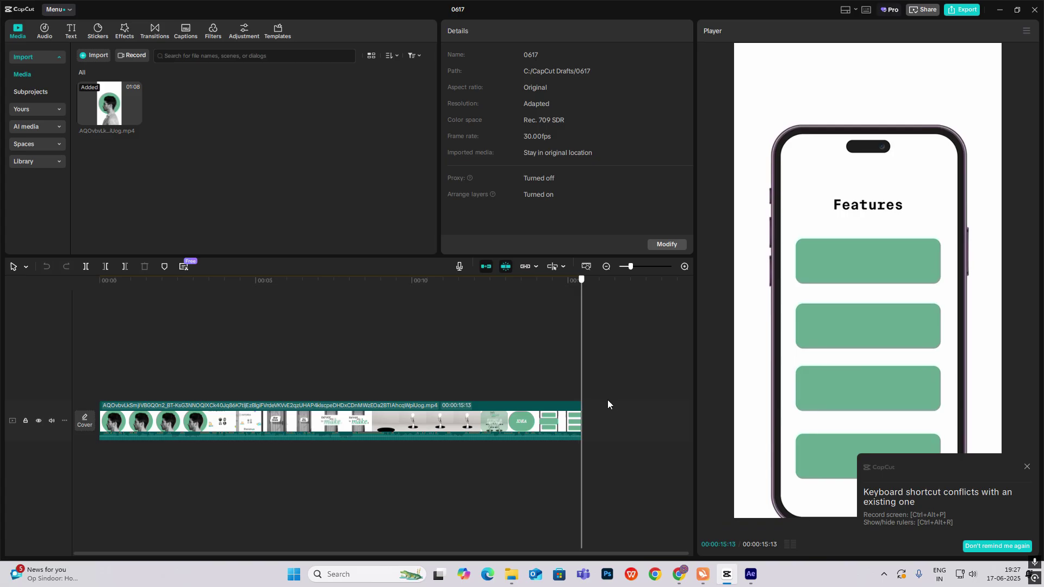
Step: Examine the CapCut reference from the hand-and-bulb scene through to the IDEA shape at 00:00:13:08
{"action": "left_click", "coordinate": [417, 407]}
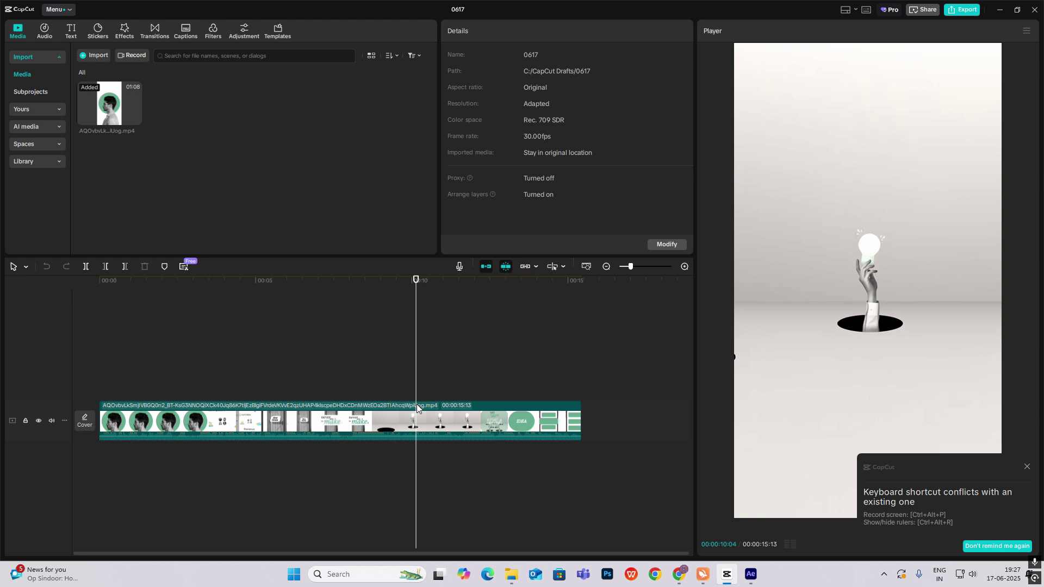
{"action": "left_click_drag", "start_coordinate": [416, 387], "coordinate": [514, 399]}
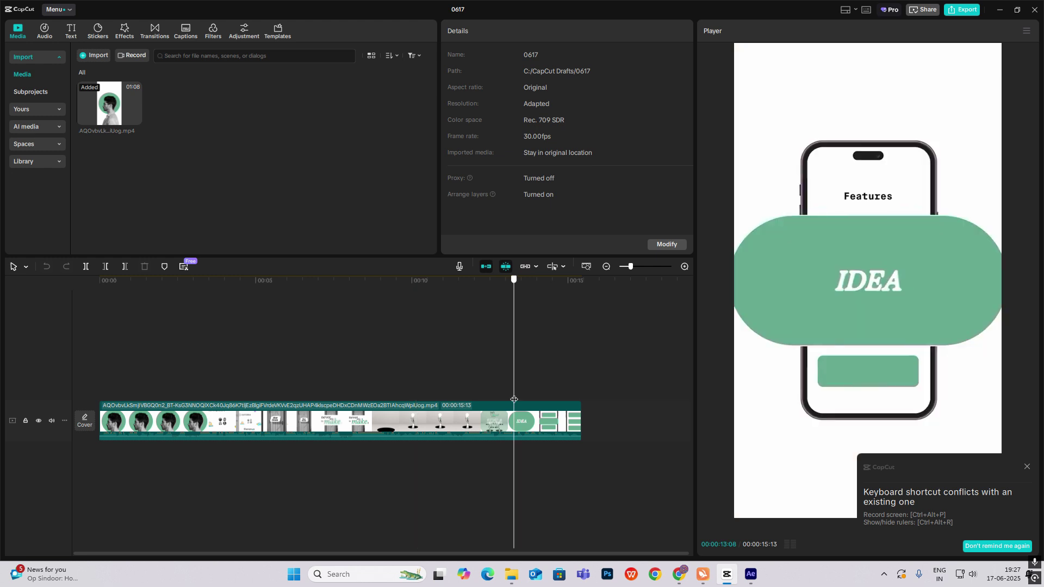